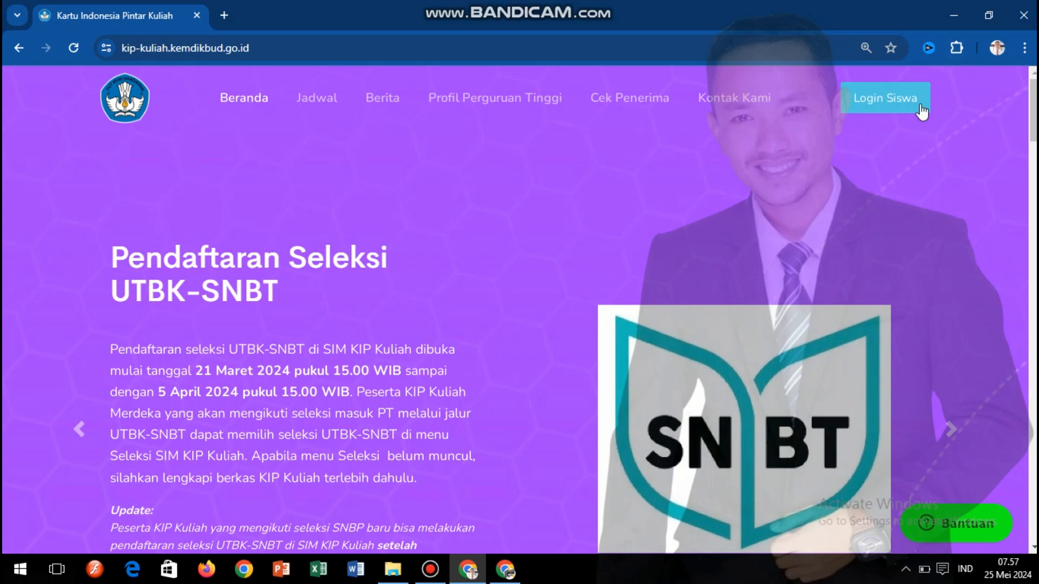
- Open the Login Siswa page from the KIP Kuliah homepage
{"action": "left_click", "coordinate": [902, 99]}
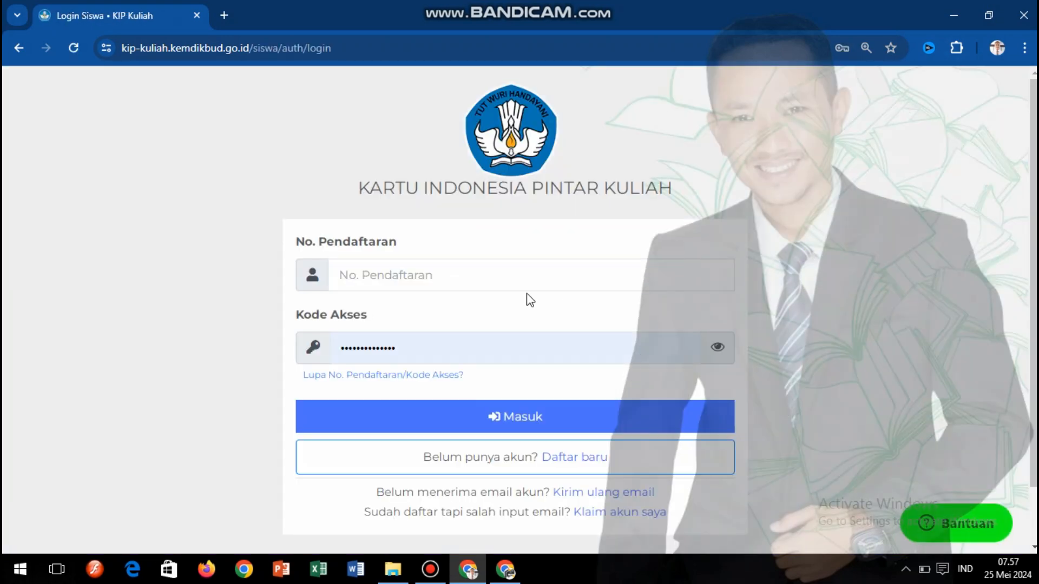
- Delete the autofilled password from the Kode Akses field so the login form is empty
{"action": "left_click", "coordinate": [437, 347]}
{"action": "key", "text": "ctrl+a"}
{"action": "key", "text": "BackSpace"}
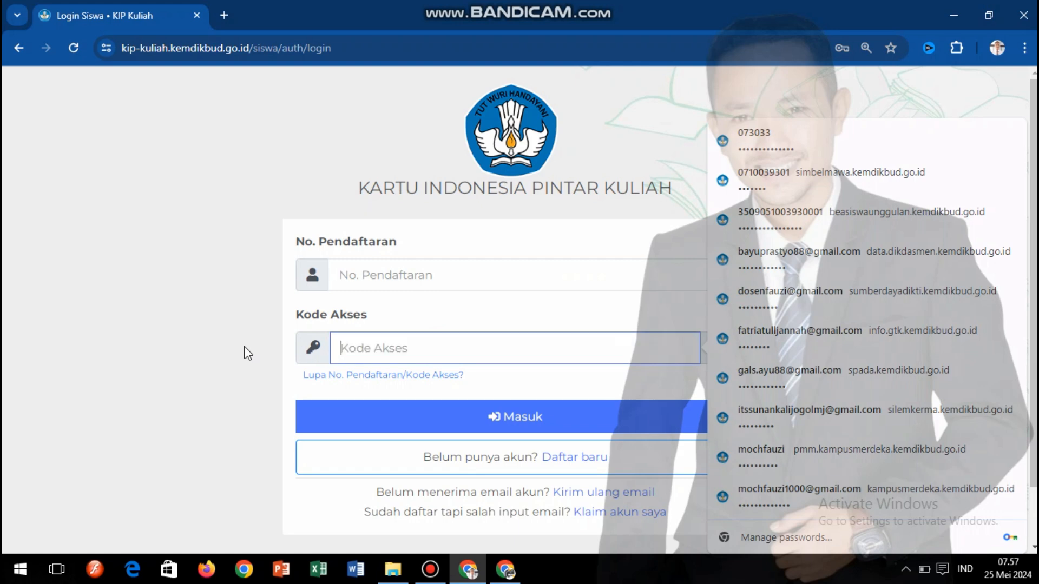
{"action": "left_click", "coordinate": [929, 99]}
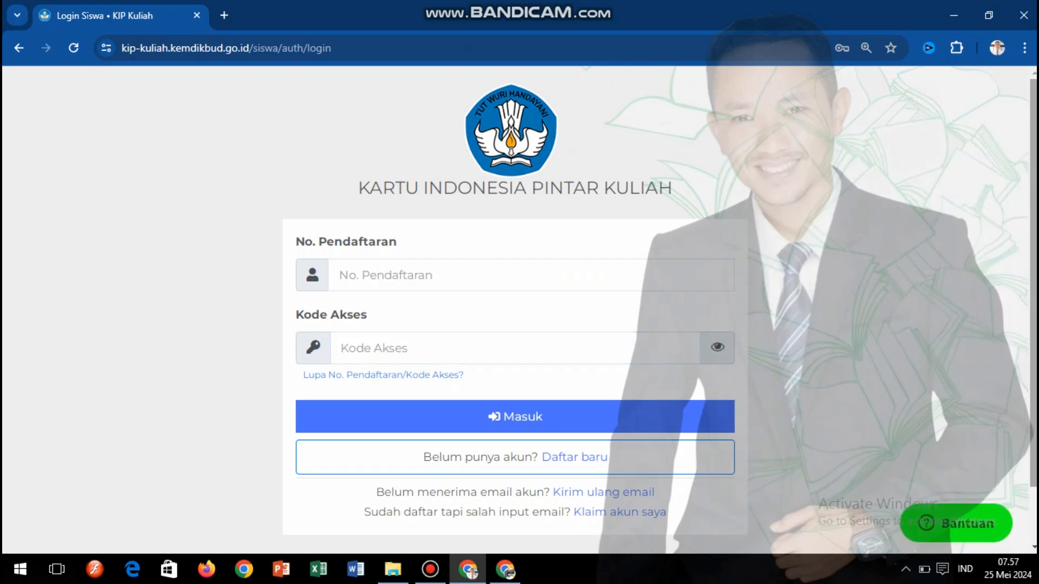
{"action": "scroll", "coordinate": [928, 99], "scroll_direction": "down", "scroll_amount": 1}
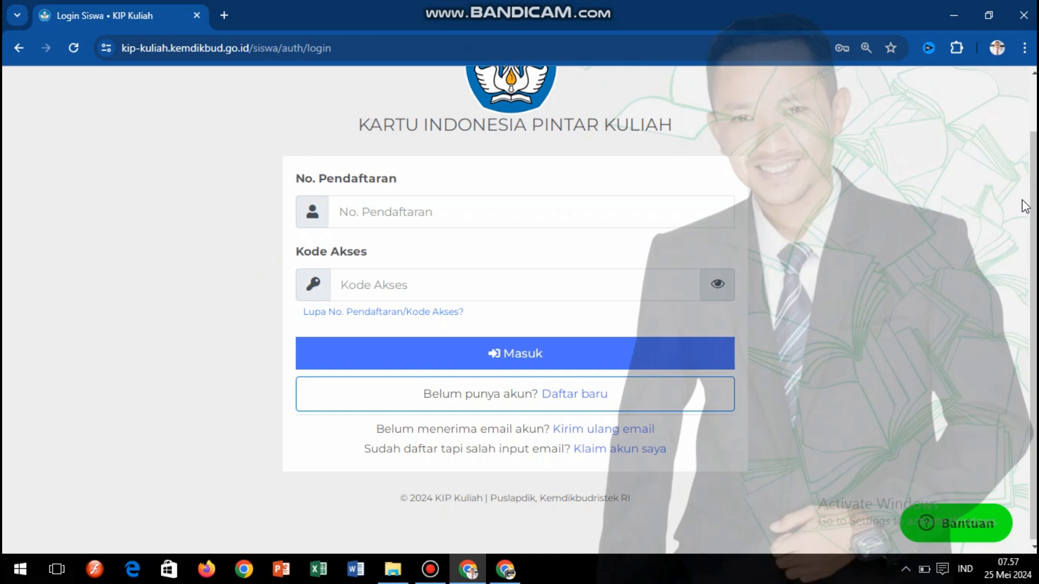
{"action": "scroll", "coordinate": [595, 147], "scroll_direction": "up", "scroll_amount": 1}
{"action": "scroll", "coordinate": [595, 147], "scroll_direction": "down", "scroll_amount": 1}
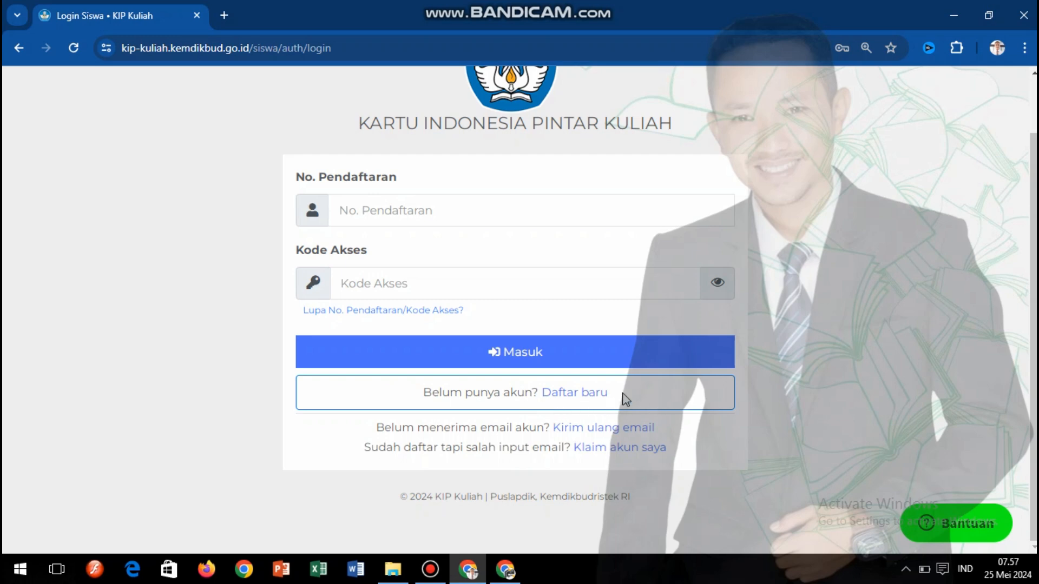
- Open the Daftar baru registration form and scroll through it
{"action": "left_click", "coordinate": [566, 393]}
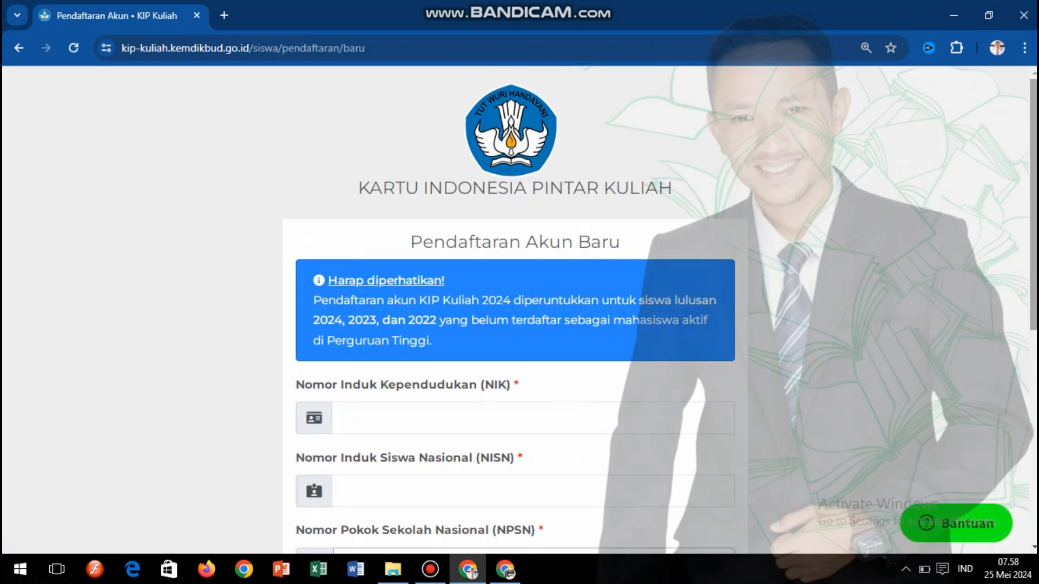
{"action": "scroll", "coordinate": [519, 308], "scroll_direction": "down", "scroll_amount": 3}
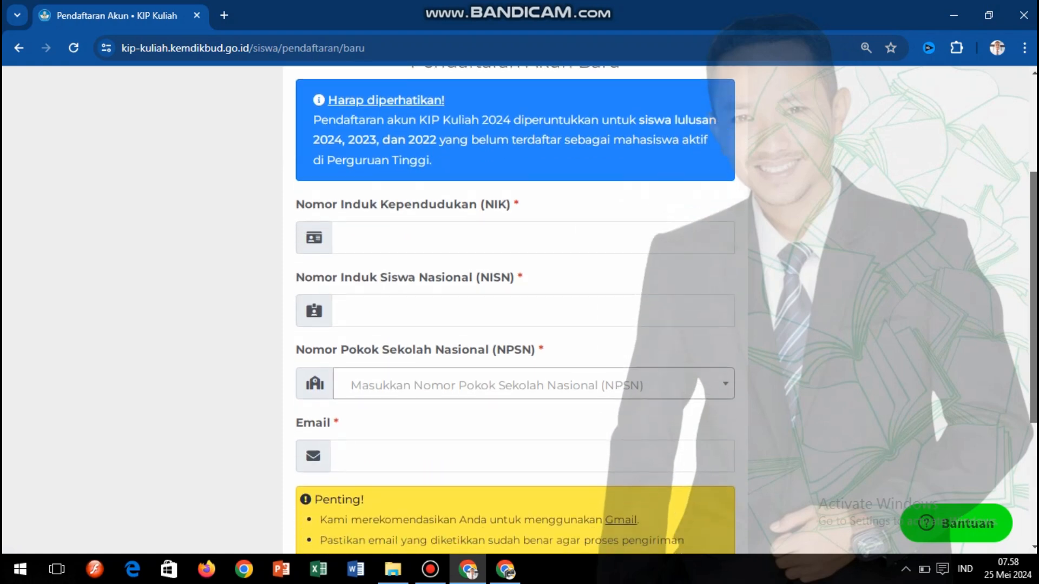
{"action": "scroll", "coordinate": [520, 309], "scroll_direction": "up", "scroll_amount": 2}
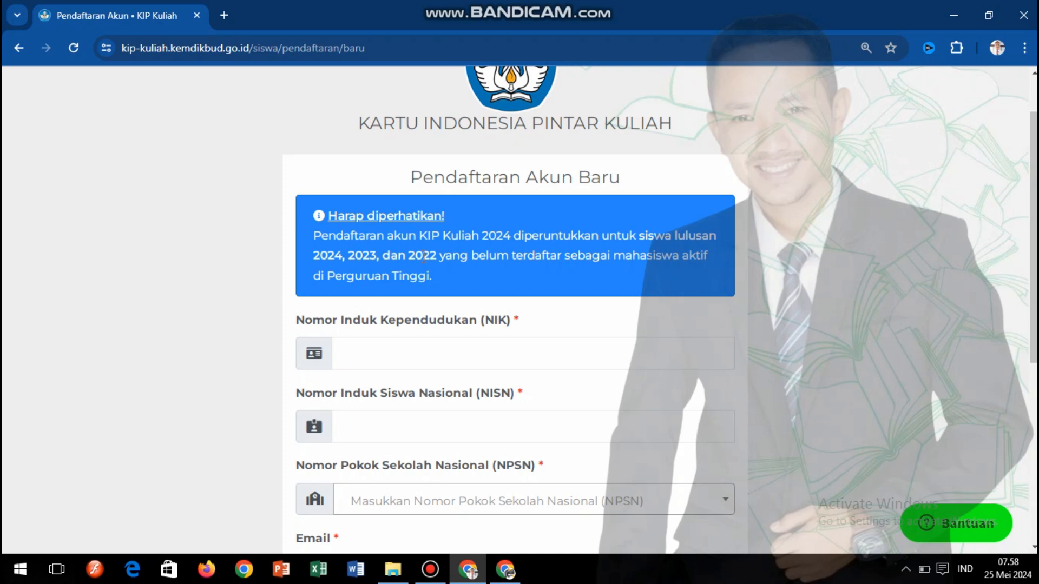
- Highlight the eligible graduation years, including 2024, in the registration notice
{"action": "left_click_drag", "start_coordinate": [409, 257], "coordinate": [339, 261]}
{"action": "left_click", "coordinate": [313, 258]}
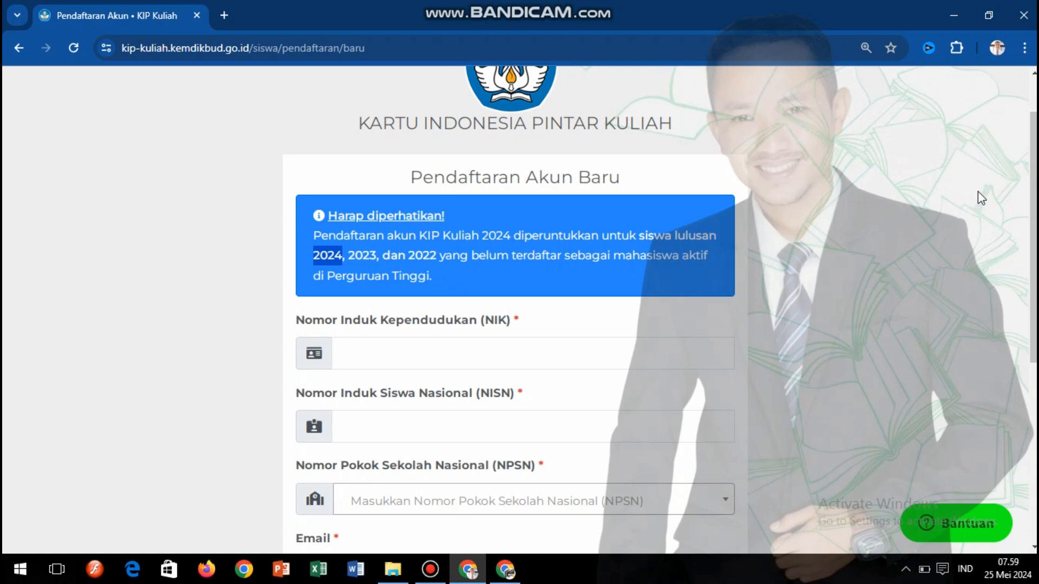
{"action": "scroll", "coordinate": [1034, 261], "scroll_direction": "down", "scroll_amount": 2}
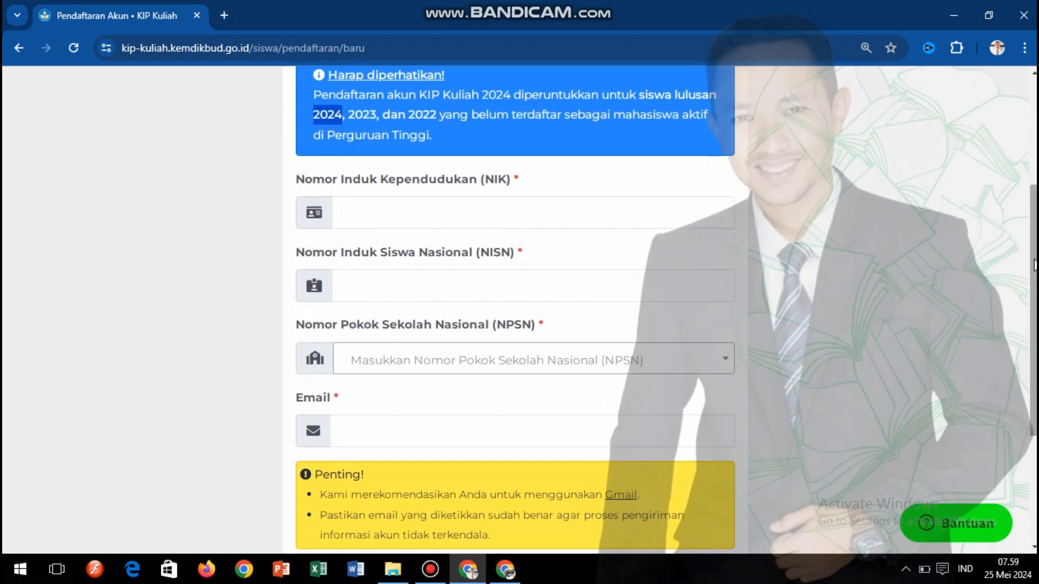
{"action": "left_click", "coordinate": [531, 215]}
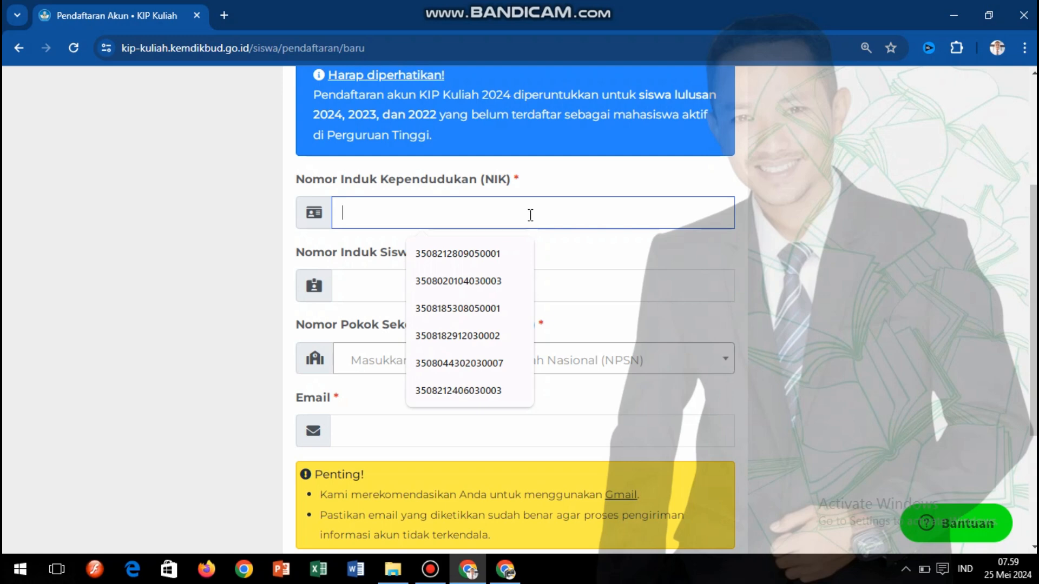
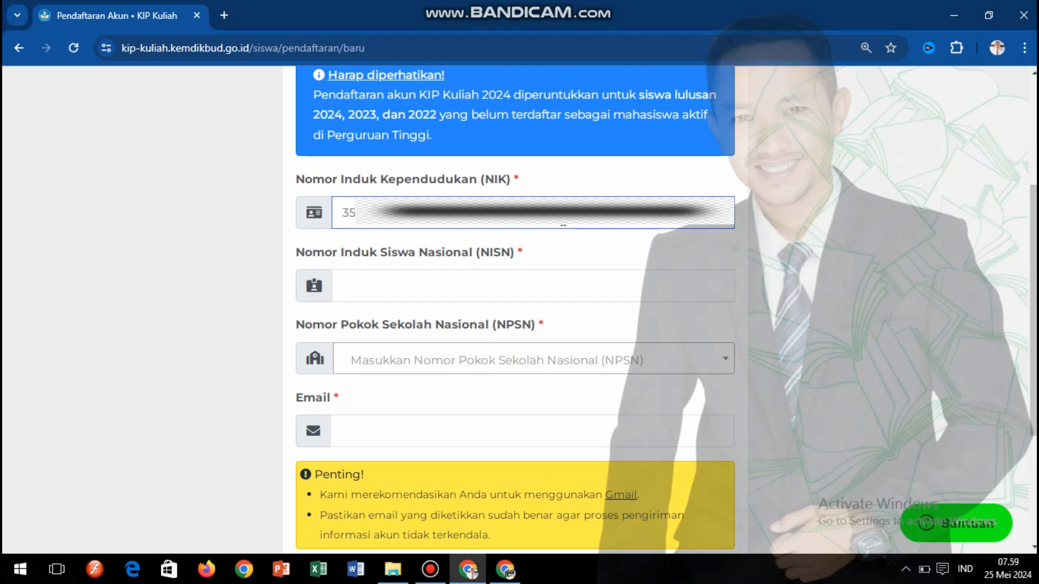
- Enter the student's NIK in the Nomor Induk Kependudukan field
{"action": "left_click_drag", "start_coordinate": [480, 219], "coordinate": [327, 224]}
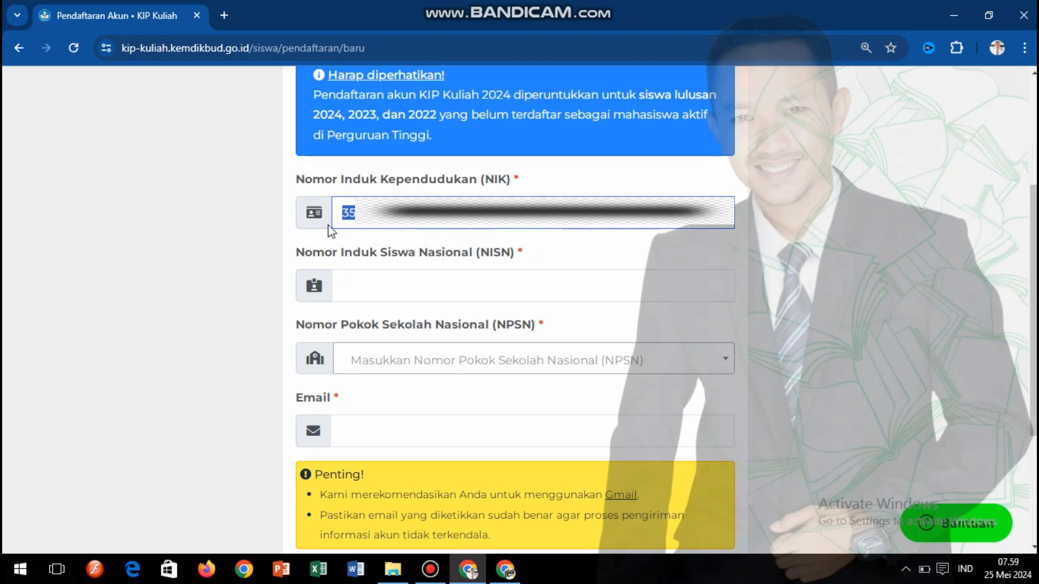
{"action": "left_click", "coordinate": [356, 279]}
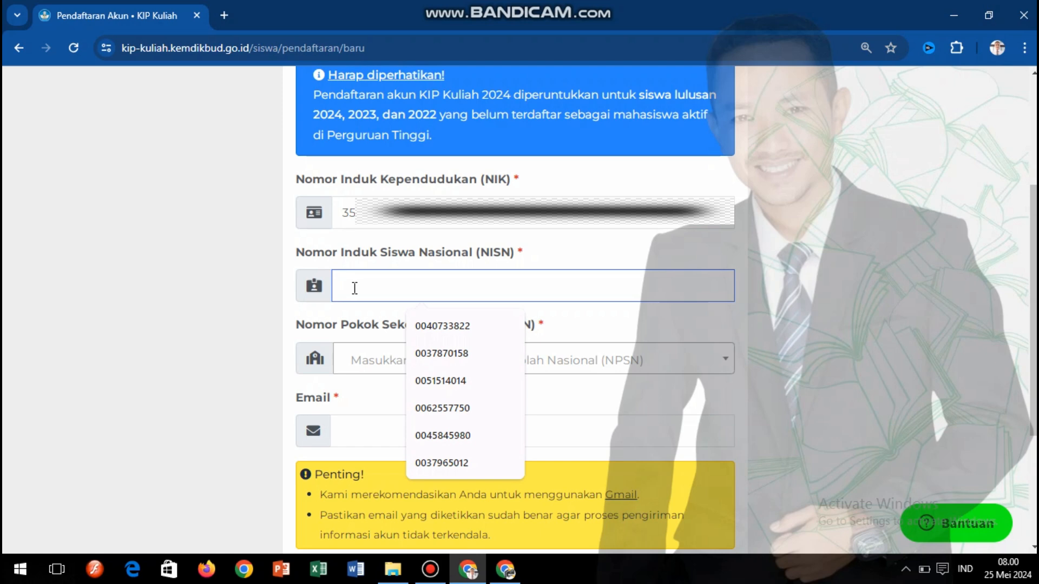
- Enter the student's NISN in the Nomor Induk Siswa Nasional field
{"action": "type", "text": "393"}
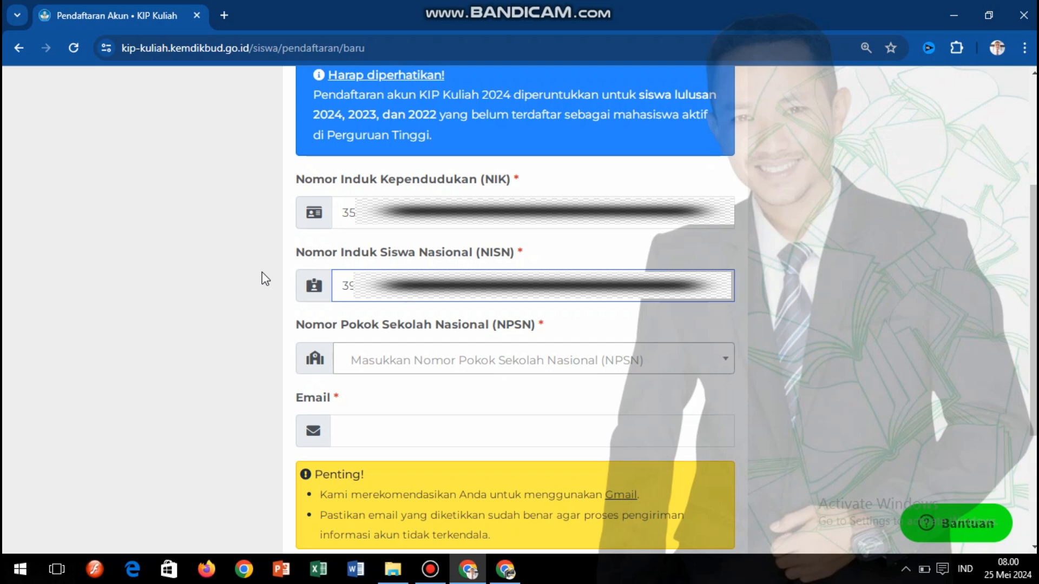
{"action": "left_click", "coordinate": [377, 363]}
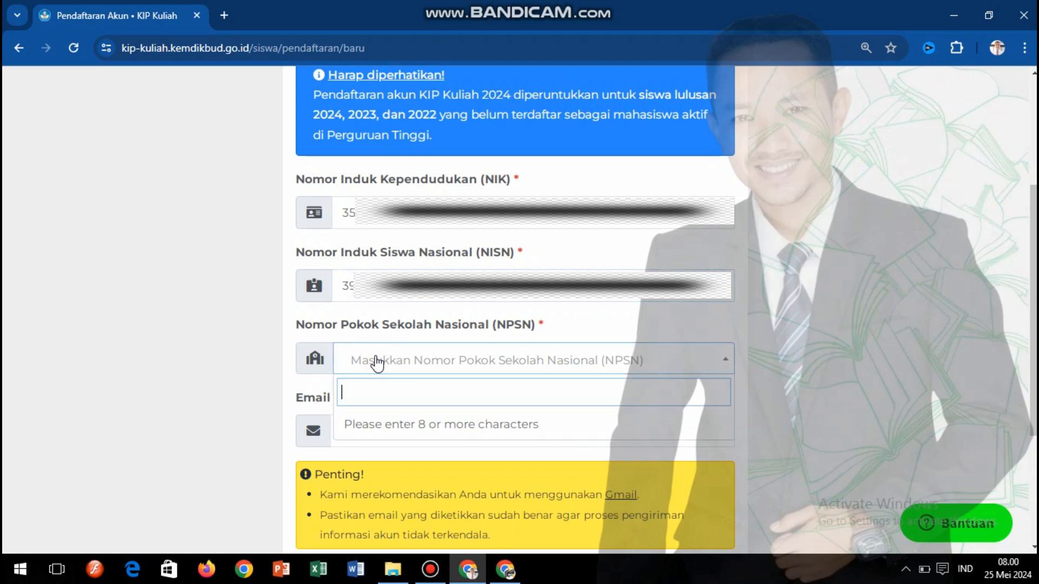
- Search the NPSN dropdown by school code and select the matching school
{"action": "left_click", "coordinate": [377, 362]}
{"action": "left_click", "coordinate": [375, 360]}
{"action": "type", "text": "P"}
{"action": "type", "text": "29"}
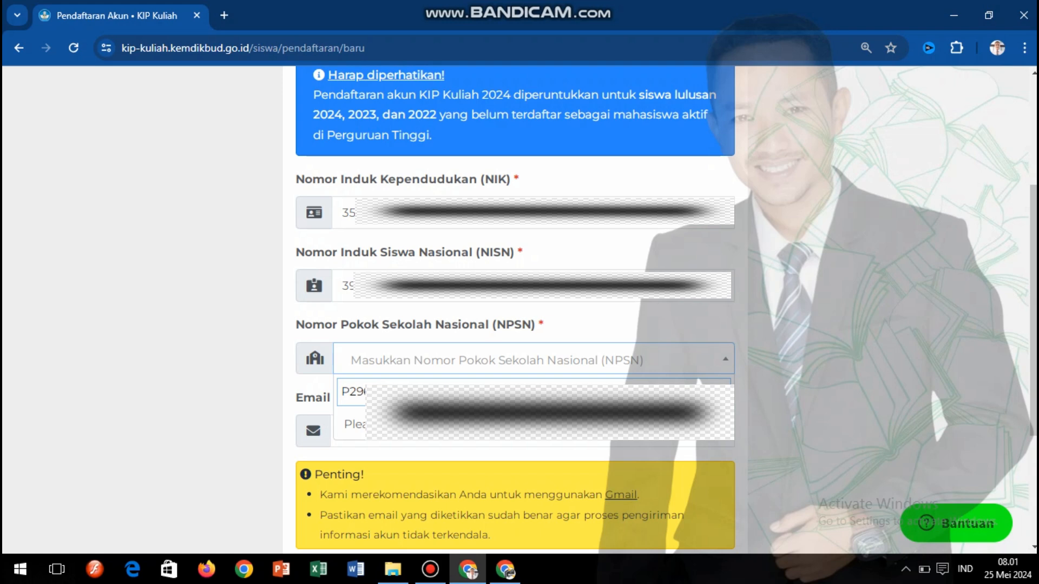
{"action": "type", "text": "?"}
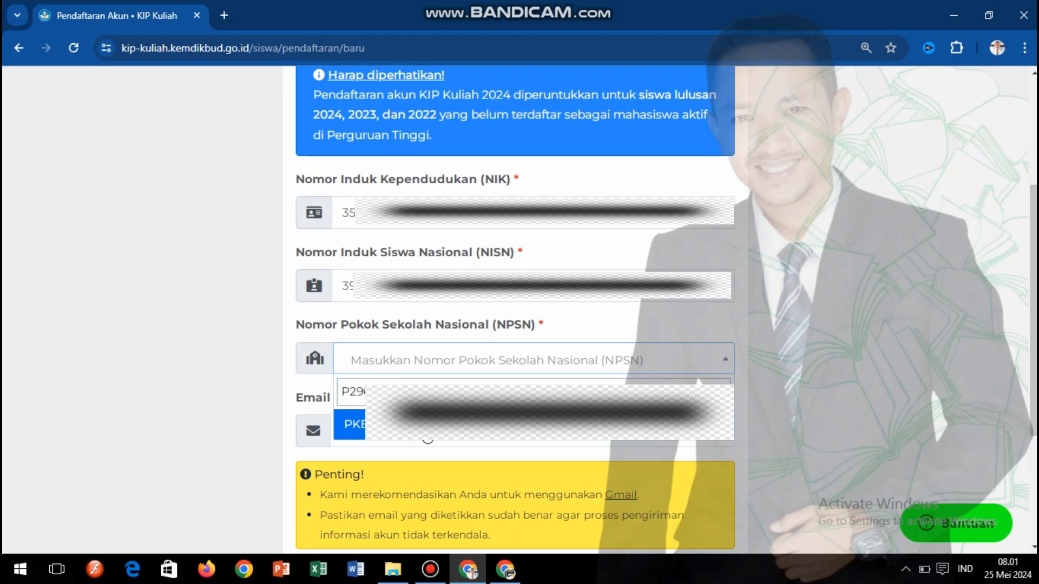
{"action": "left_click", "coordinate": [427, 438]}
{"action": "left_click", "coordinate": [341, 431]}
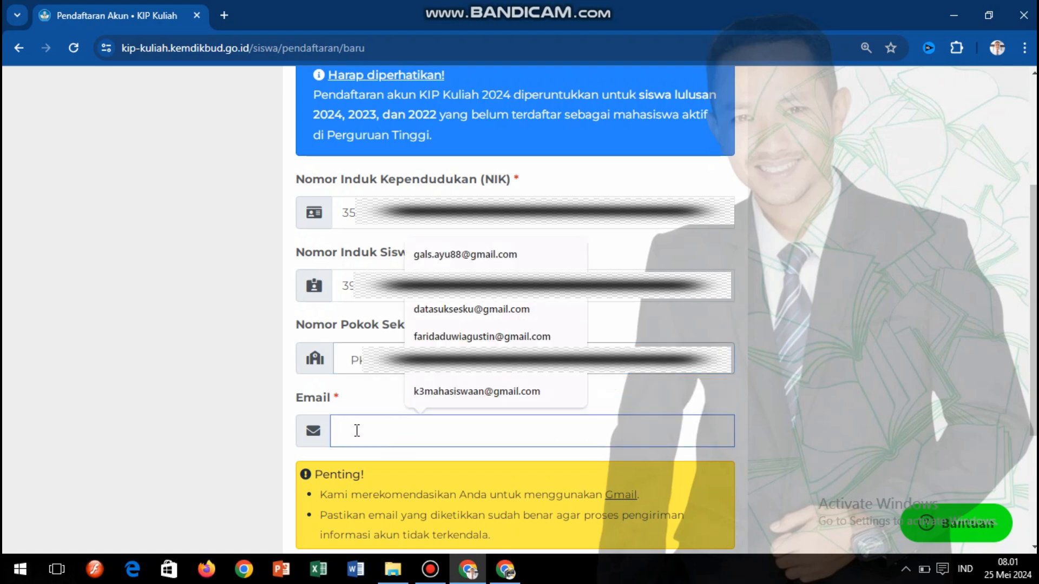
- Fill the Email field with the student's saved address from the autofill list
{"action": "left_click", "coordinate": [762, 378]}
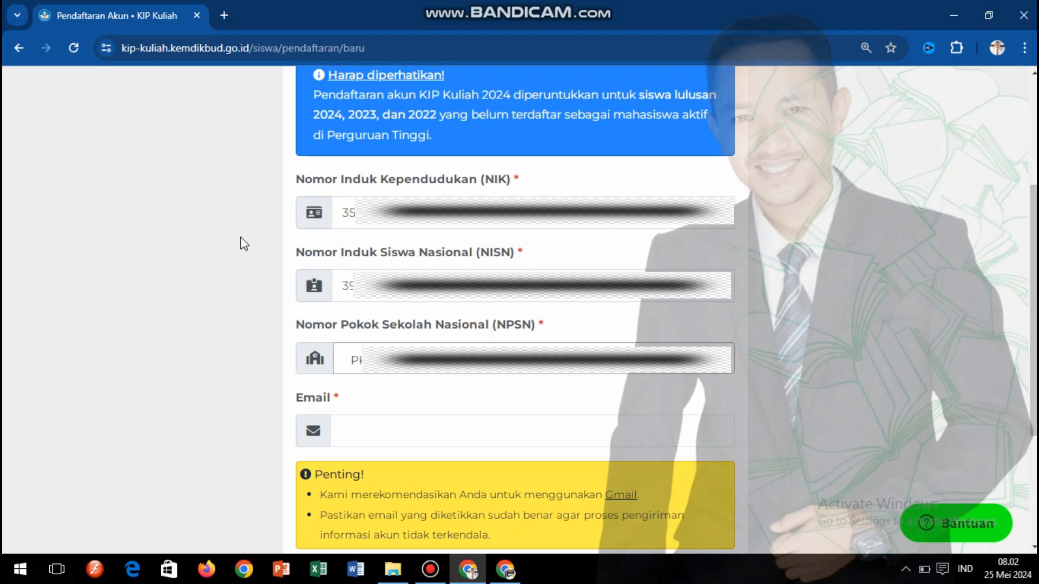
{"action": "left_click", "coordinate": [352, 430]}
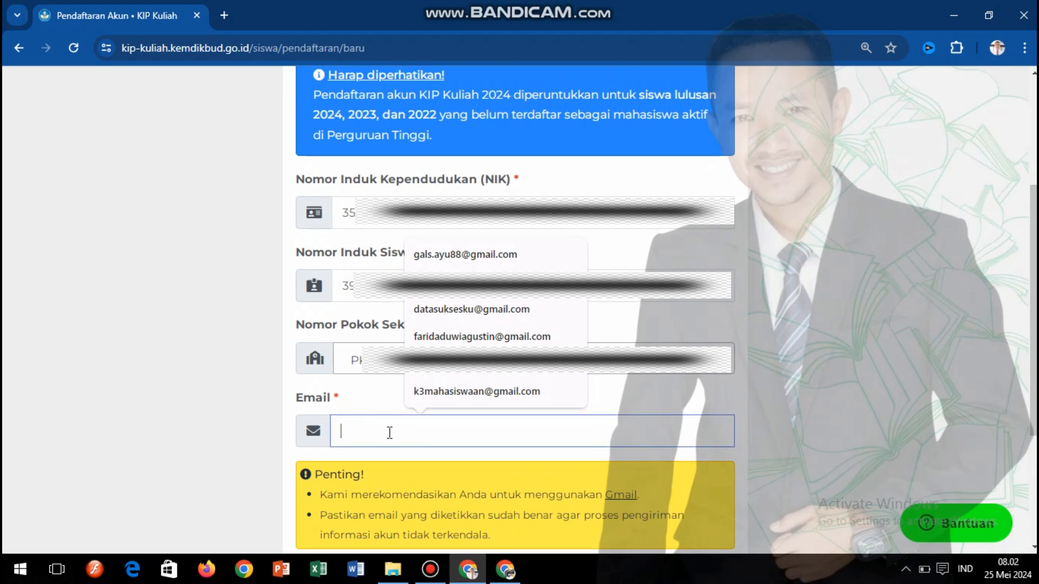
{"action": "left_click", "coordinate": [240, 382]}
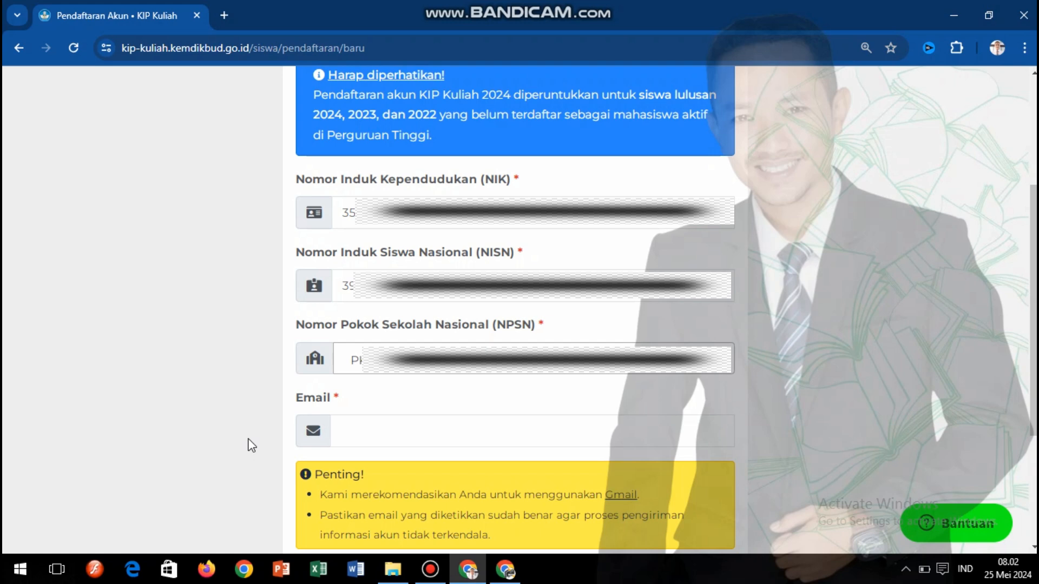
{"action": "left_click", "coordinate": [380, 434]}
{"action": "type", "text": "kip."}
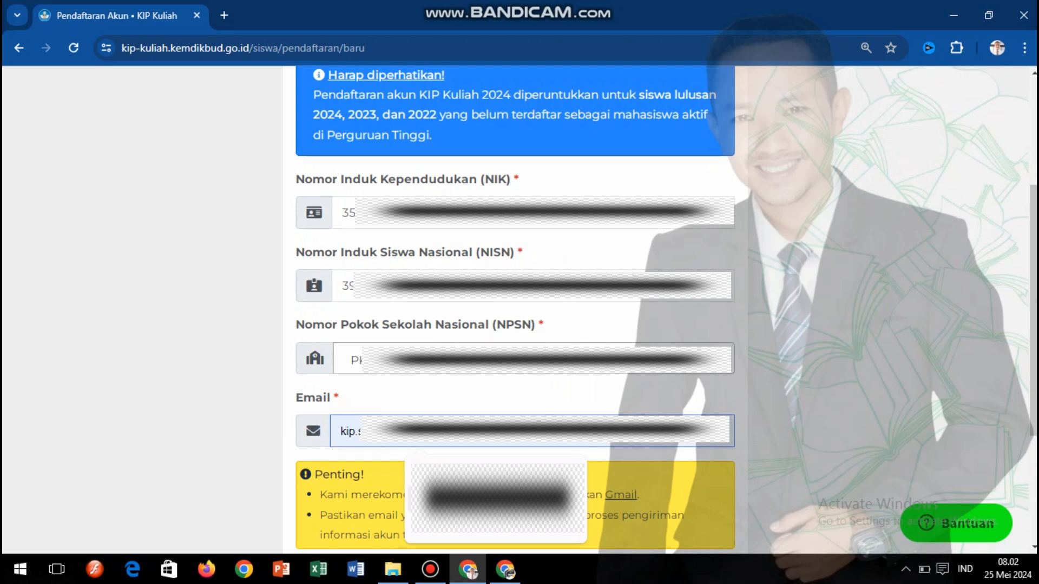
{"action": "left_click", "coordinate": [431, 495]}
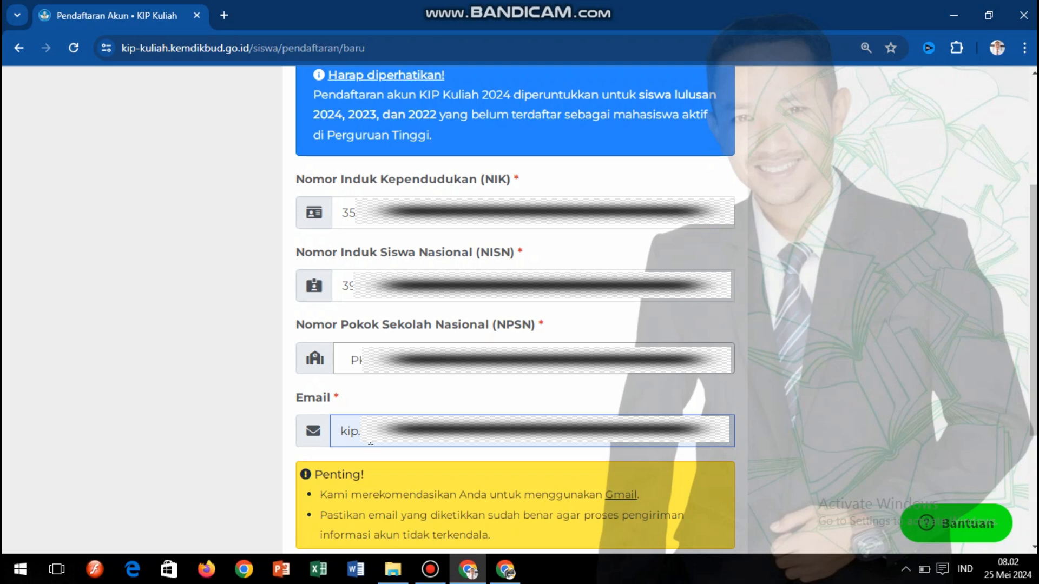
{"action": "scroll", "coordinate": [738, 433], "scroll_direction": "up", "scroll_amount": 1}
{"action": "scroll", "coordinate": [739, 432], "scroll_direction": "down", "scroll_amount": 2}
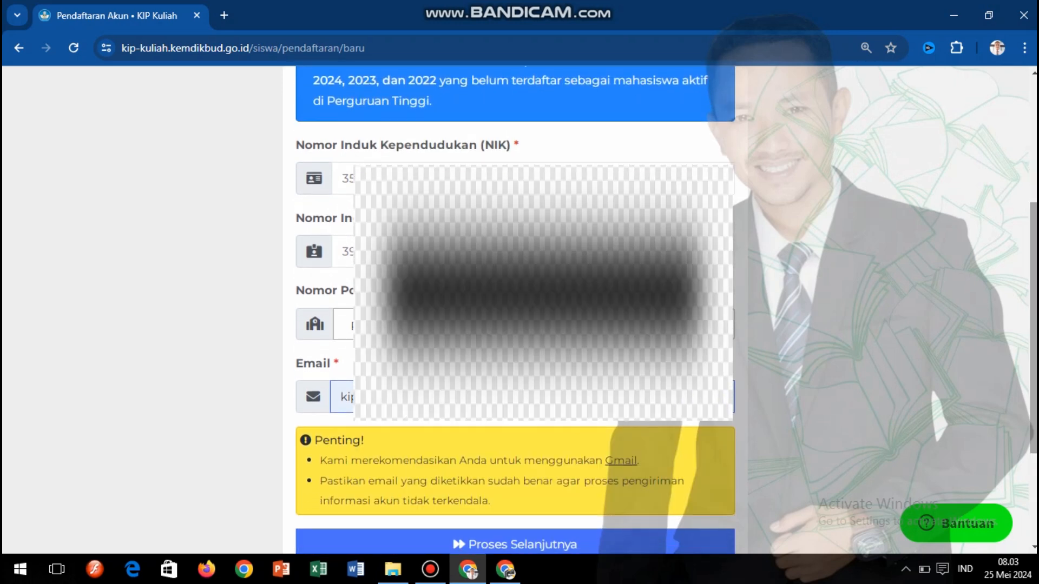
{"action": "double_click", "coordinate": [345, 397]}
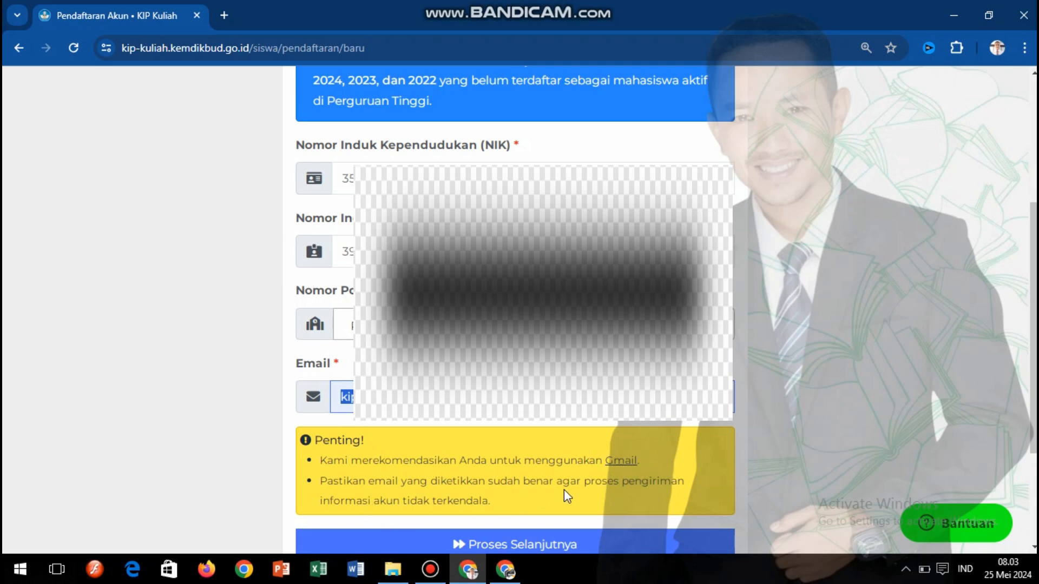
{"action": "mouse_move", "coordinate": [1035, 340]}
{"action": "left_mouse_down"}
{"action": "mouse_move", "coordinate": [1035, 307]}
{"action": "mouse_move", "coordinate": [1034, 321]}
{"action": "left_mouse_up"}
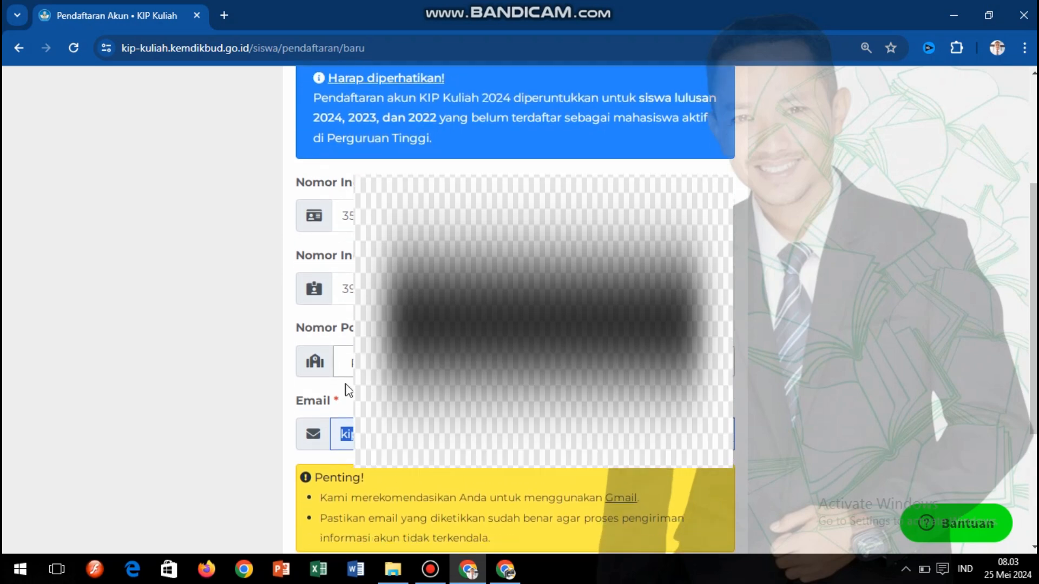
{"action": "left_click", "coordinate": [541, 435]}
{"action": "left_click_drag", "start_coordinate": [1034, 325], "coordinate": [1034, 413]}
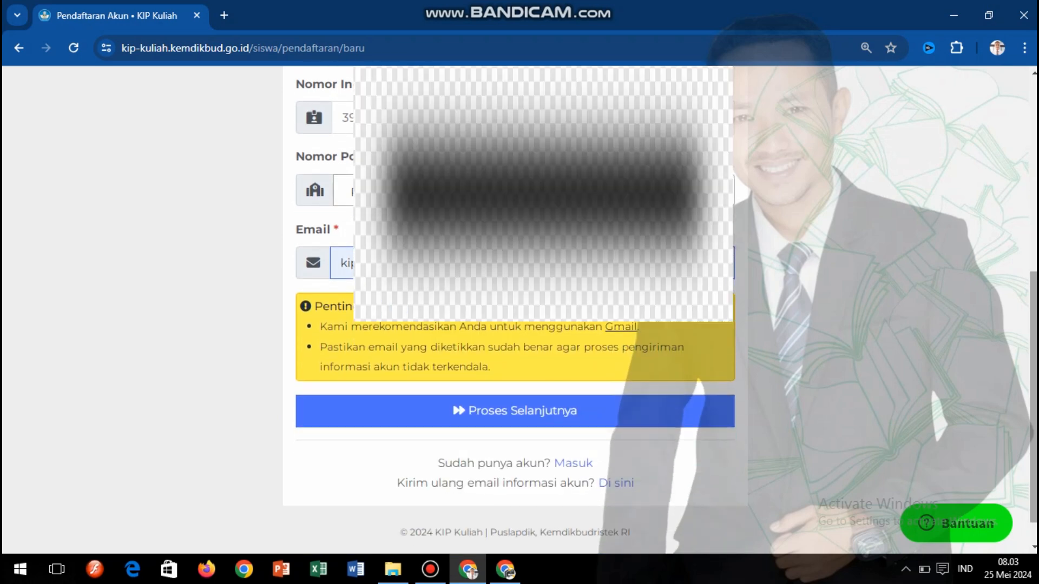
- Submit the registration details with Proses Selanjutnya
{"action": "left_click", "coordinate": [515, 413]}
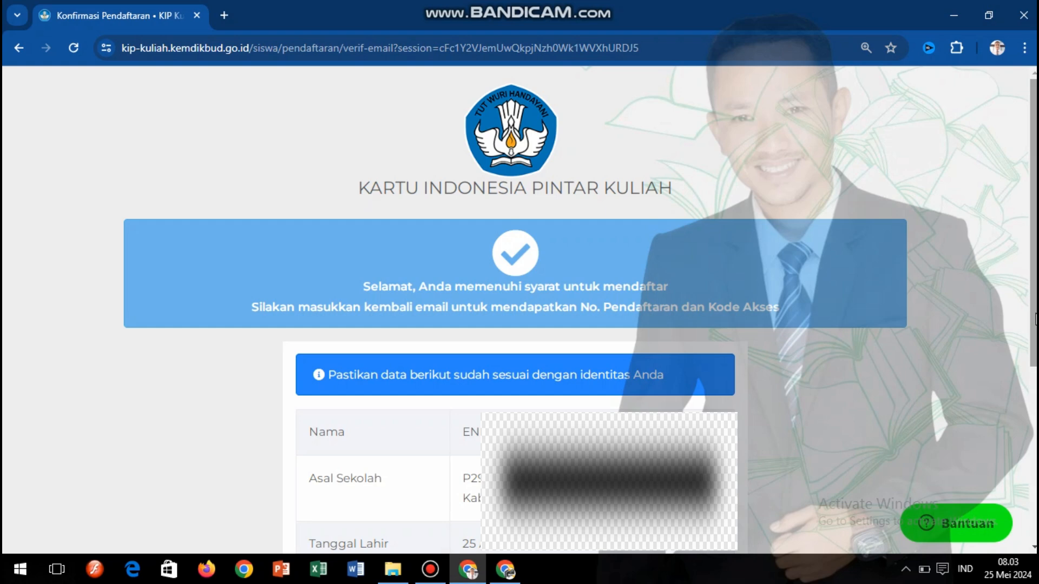
{"action": "mouse_move", "coordinate": [1036, 319]}
{"action": "left_mouse_down"}
{"action": "mouse_move", "coordinate": [1036, 364]}
{"action": "mouse_move", "coordinate": [1036, 318]}
{"action": "left_mouse_up"}
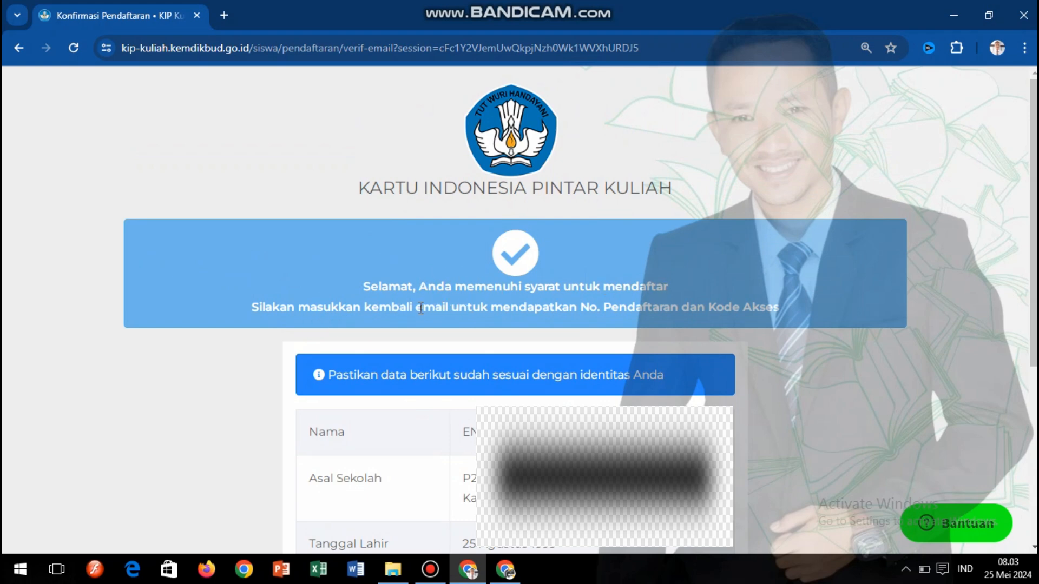
{"action": "left_click_drag", "start_coordinate": [415, 309], "coordinate": [453, 309]}
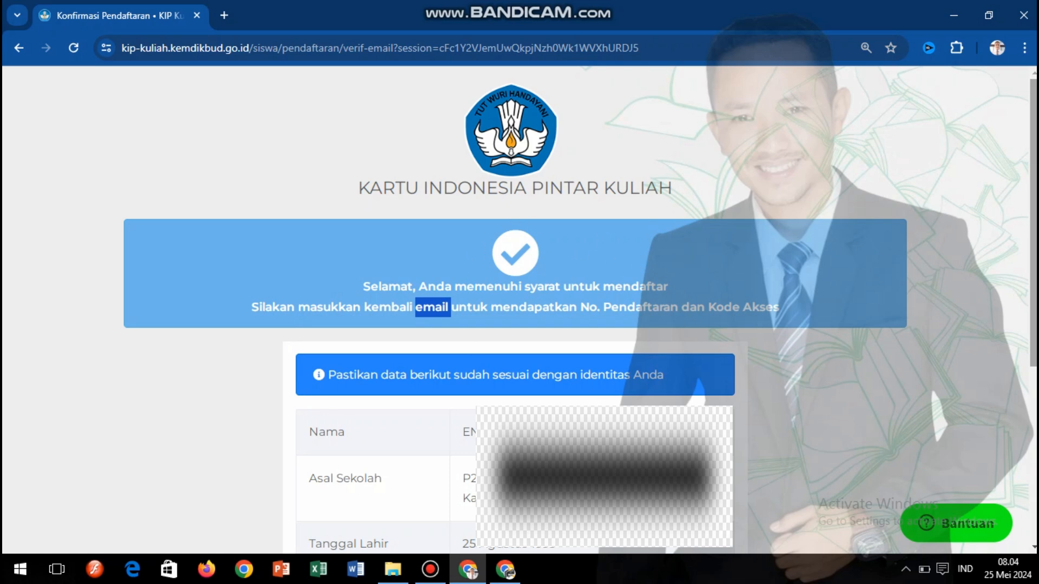
{"action": "scroll", "coordinate": [519, 308], "scroll_direction": "down", "scroll_amount": 2}
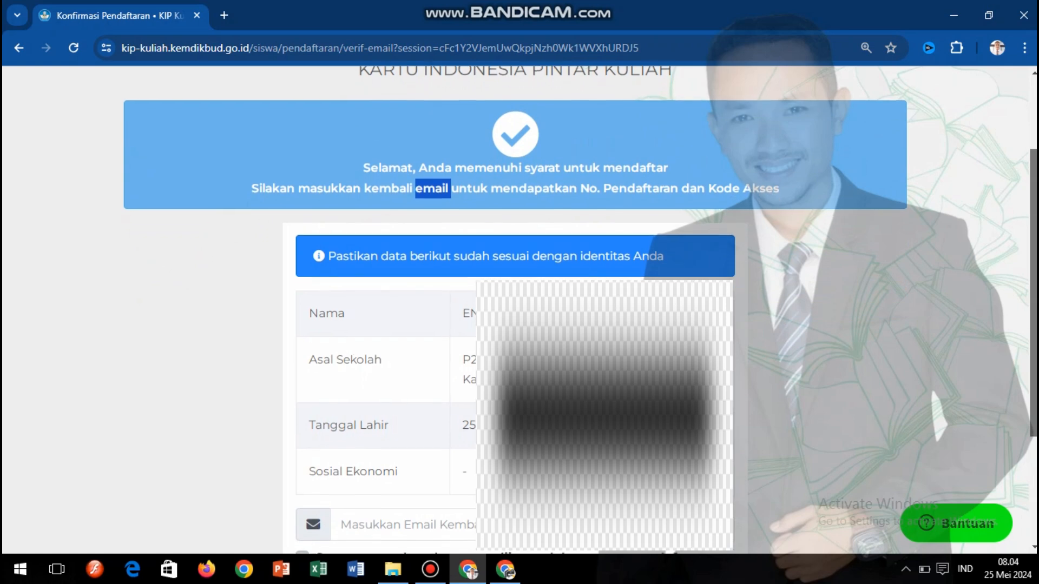
{"action": "scroll", "coordinate": [519, 308], "scroll_direction": "down", "scroll_amount": 2}
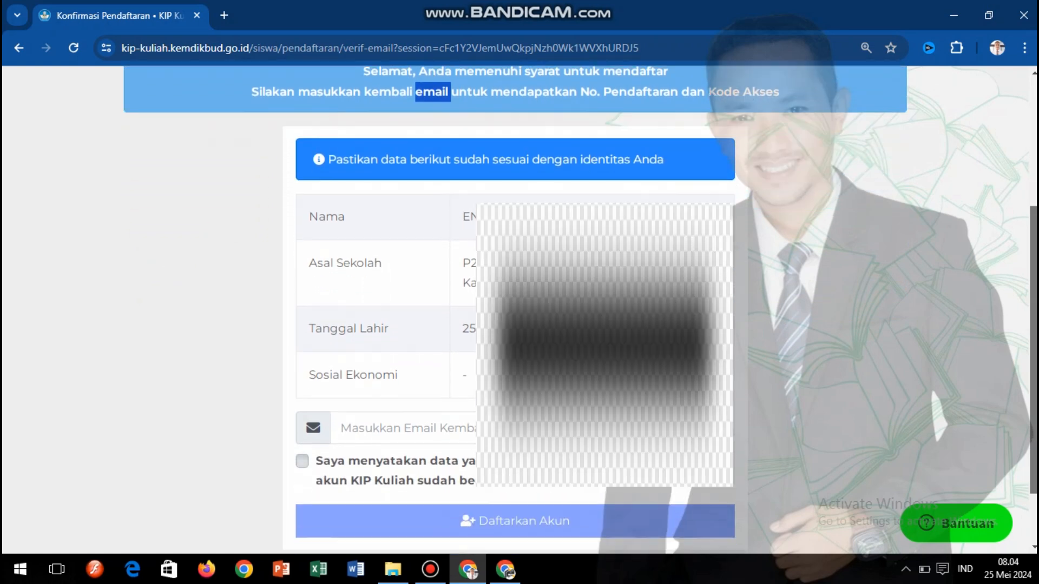
{"action": "scroll", "coordinate": [520, 308], "scroll_direction": "down", "scroll_amount": 1}
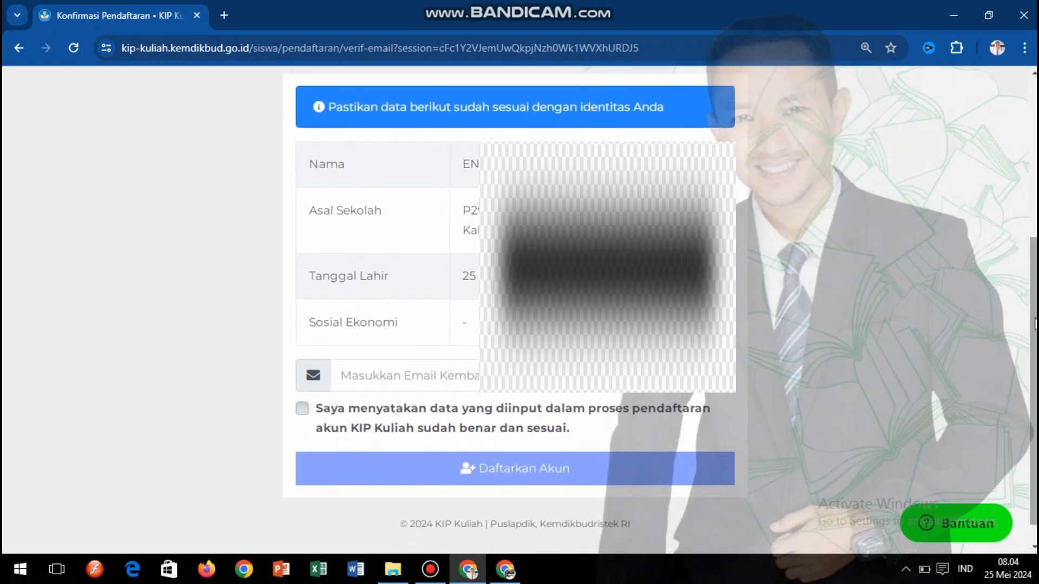
{"action": "scroll", "coordinate": [1034, 322], "scroll_direction": "up", "scroll_amount": 1}
{"action": "scroll", "coordinate": [1034, 323], "scroll_direction": "down", "scroll_amount": 1}
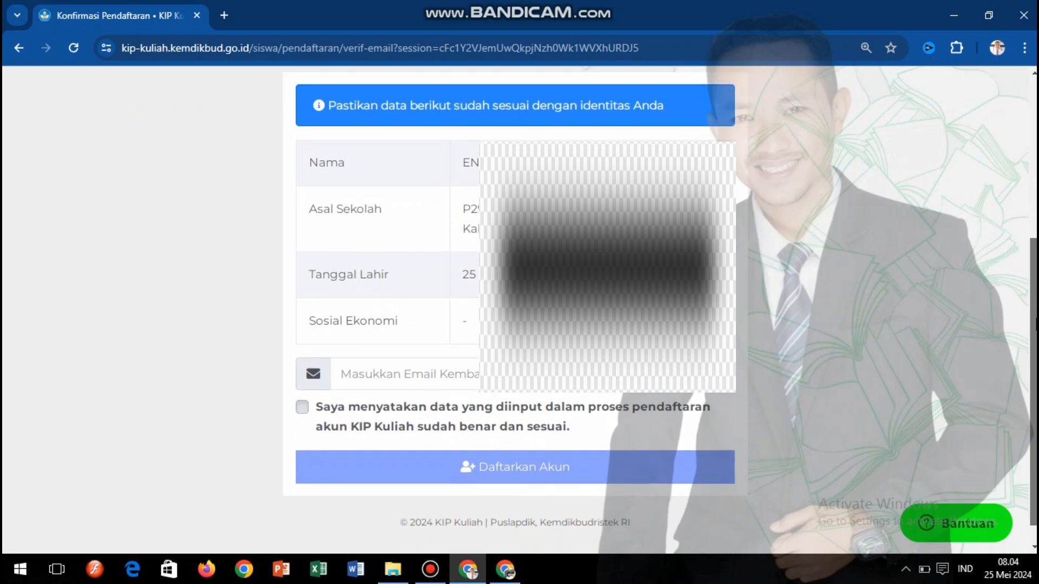
- Re-enter the account e-mail in Masukkan Email Kembali using the autofill suggestion
{"action": "left_click", "coordinate": [453, 374]}
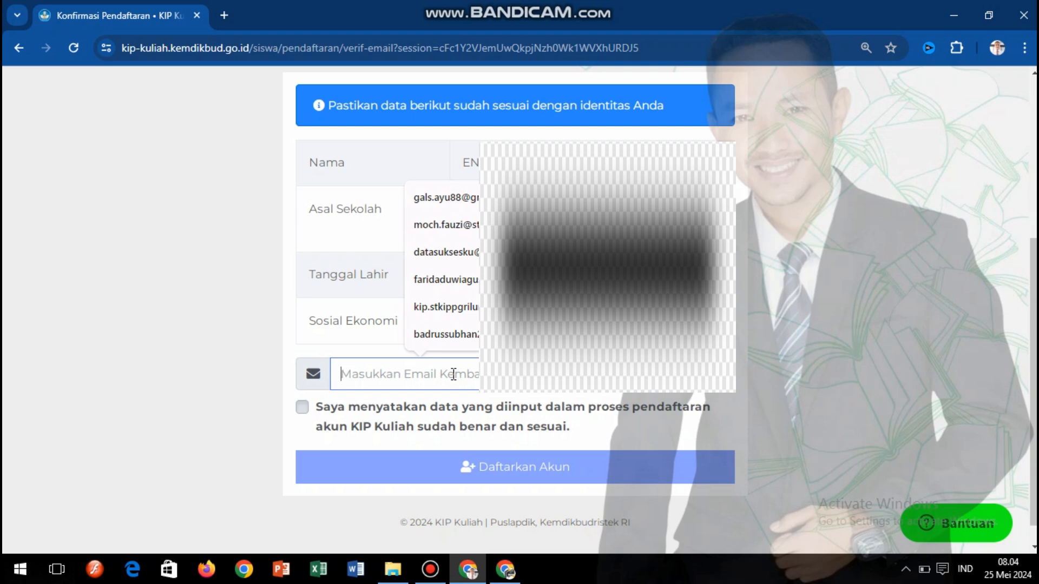
{"action": "type", "text": "kip.stki"}
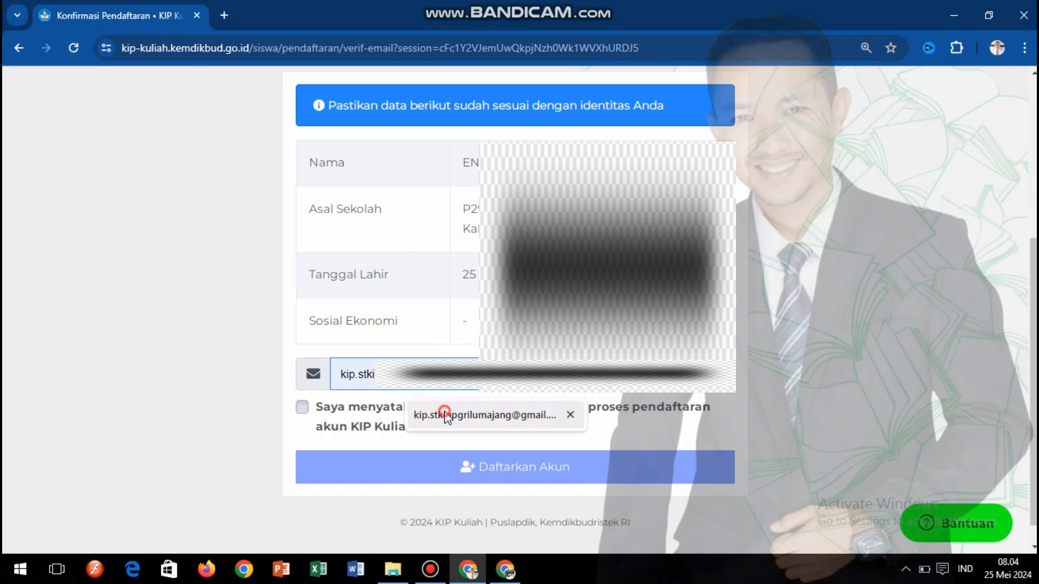
{"action": "left_click", "coordinate": [444, 414]}
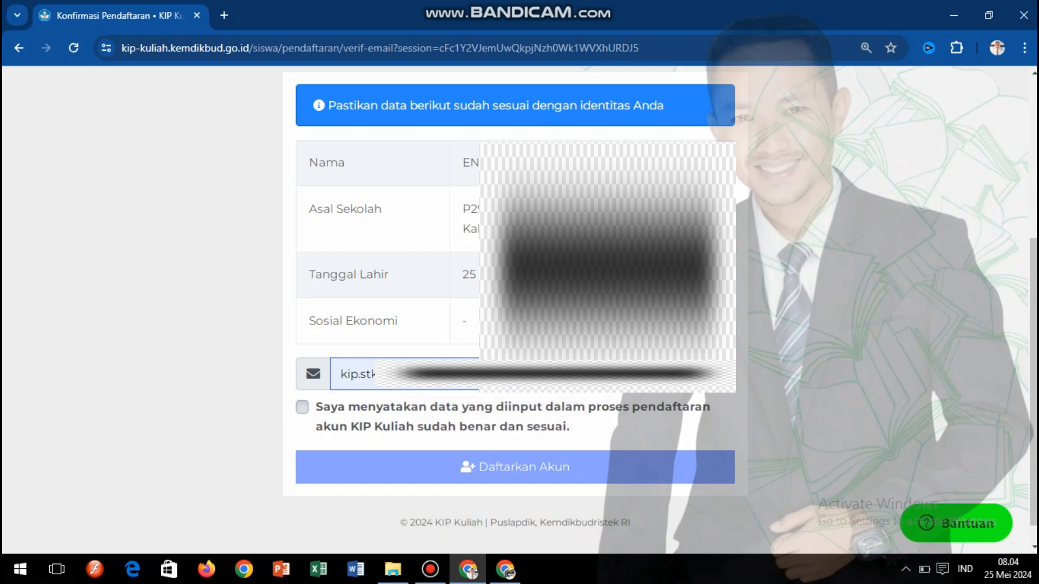
{"action": "left_click_drag", "start_coordinate": [533, 374], "coordinate": [317, 375]}
{"action": "left_click", "coordinate": [557, 374]}
{"action": "left_click_drag", "start_coordinate": [557, 374], "coordinate": [322, 373]}
{"action": "left_click", "coordinate": [563, 380]}
{"action": "left_click_drag", "start_coordinate": [506, 374], "coordinate": [344, 371]}
- Tick the data-correctness declaration, register the account, and continue to the login page
{"action": "left_click", "coordinate": [301, 410]}
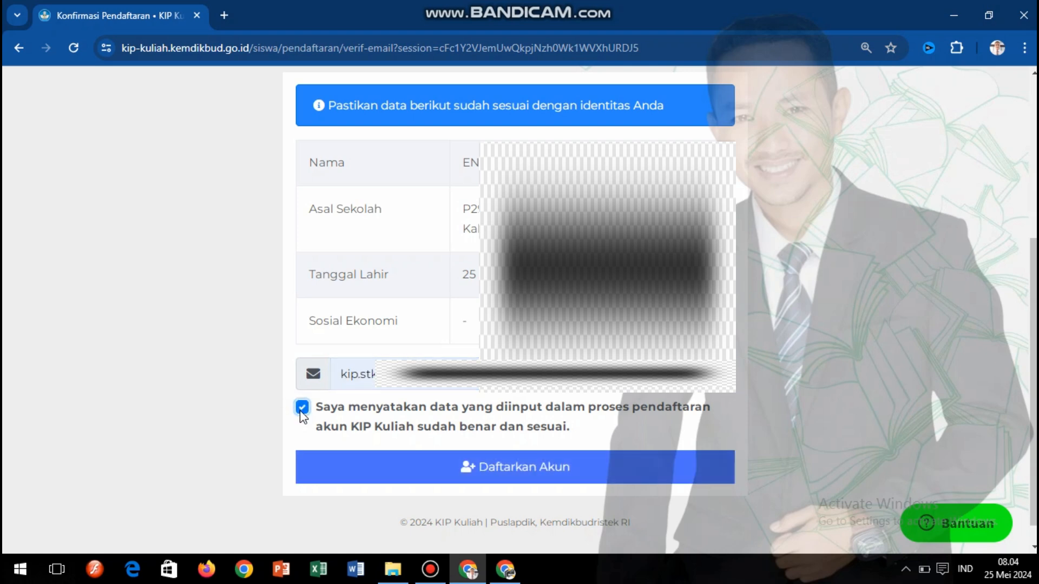
{"action": "left_click", "coordinate": [510, 469]}
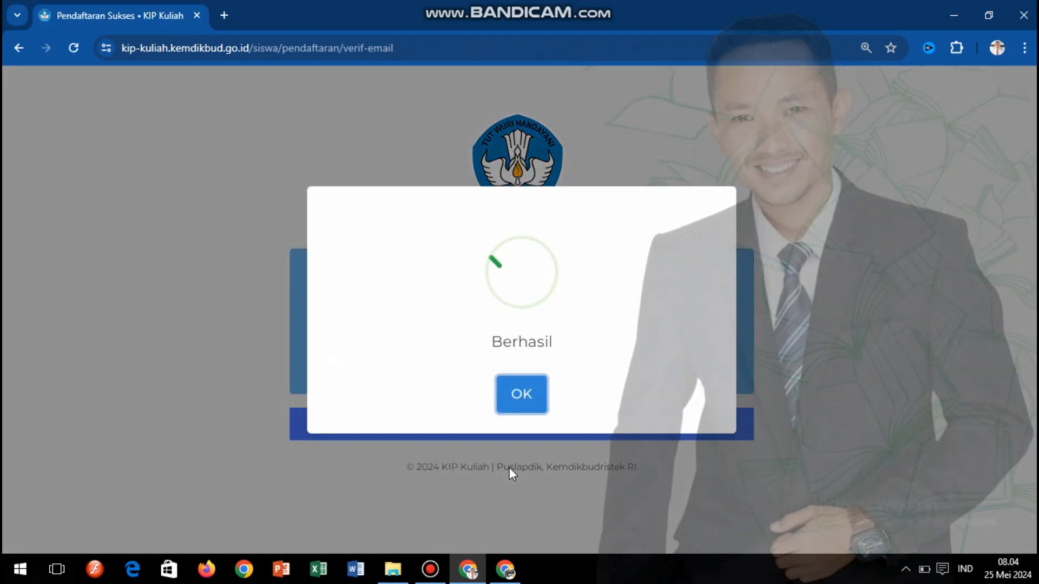
{"action": "left_click", "coordinate": [514, 400]}
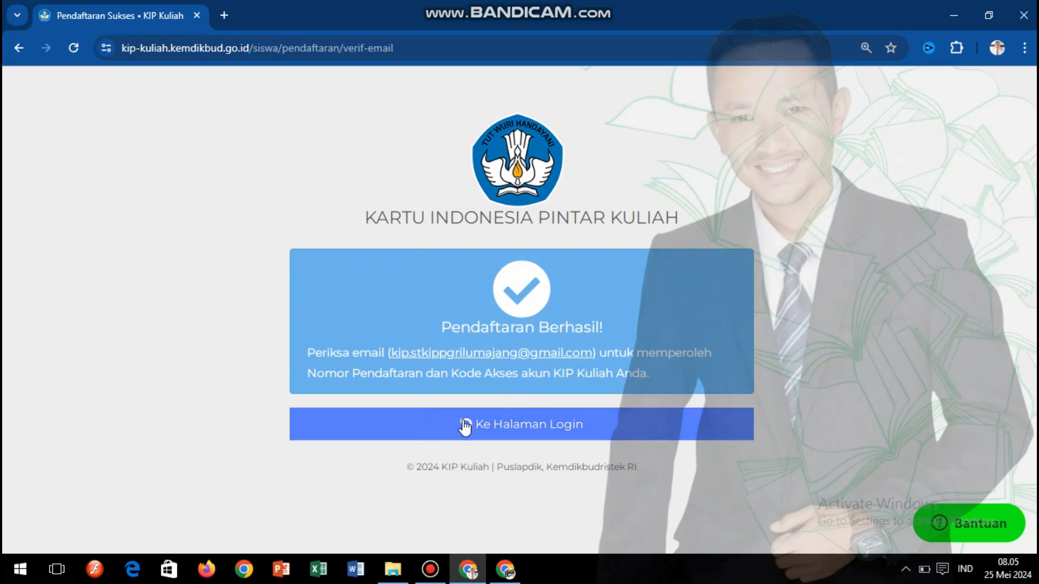
{"action": "left_click", "coordinate": [520, 428]}
- Clear the autofilled Kode Akses on the student login page
{"action": "left_click", "coordinate": [408, 282]}
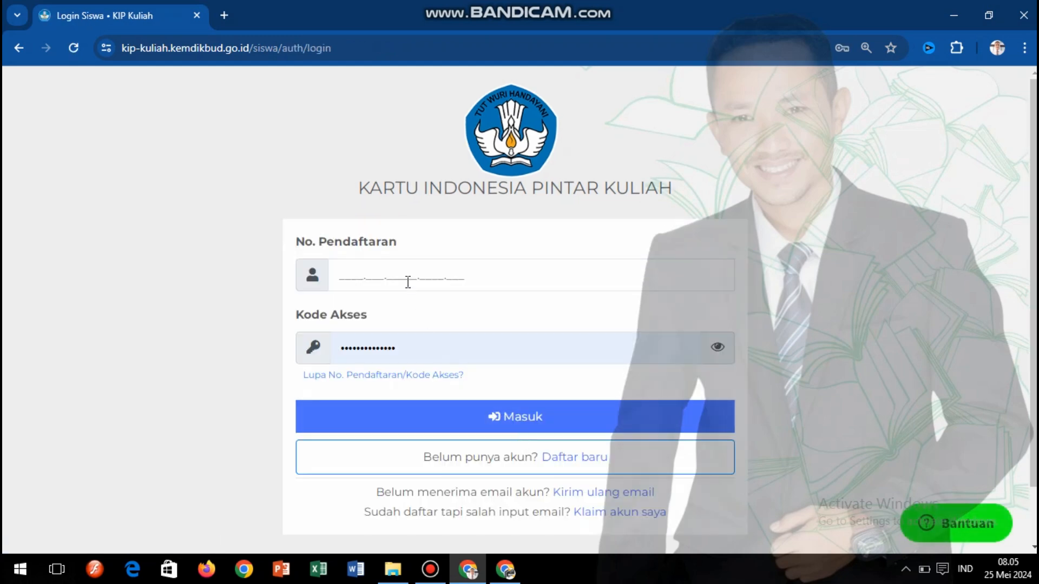
{"action": "left_click", "coordinate": [407, 349]}
{"action": "left_click_drag", "start_coordinate": [407, 349], "coordinate": [271, 352]}
{"action": "key", "text": "BackSpace"}
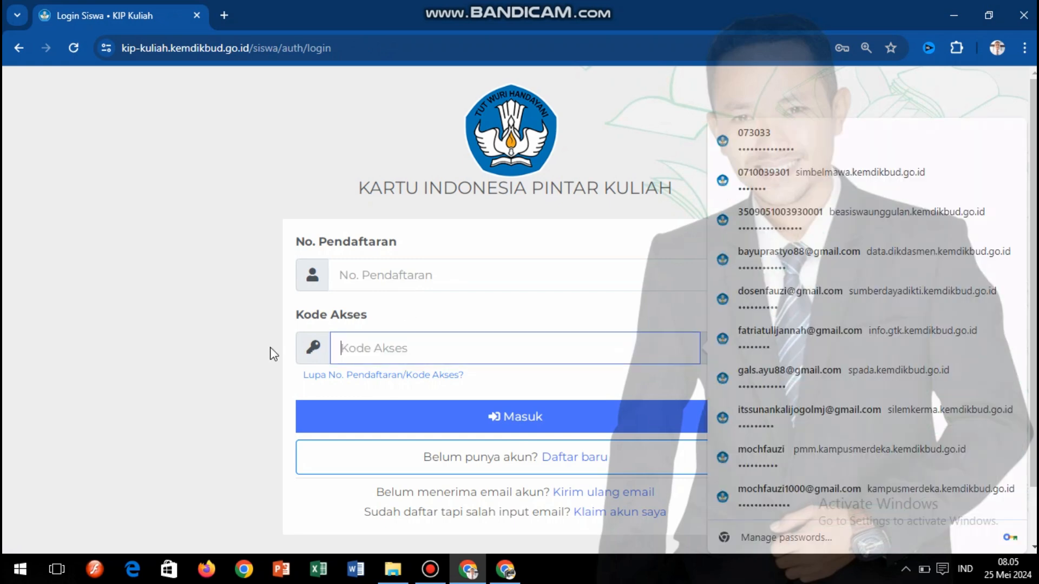
{"action": "left_click", "coordinate": [175, 198]}
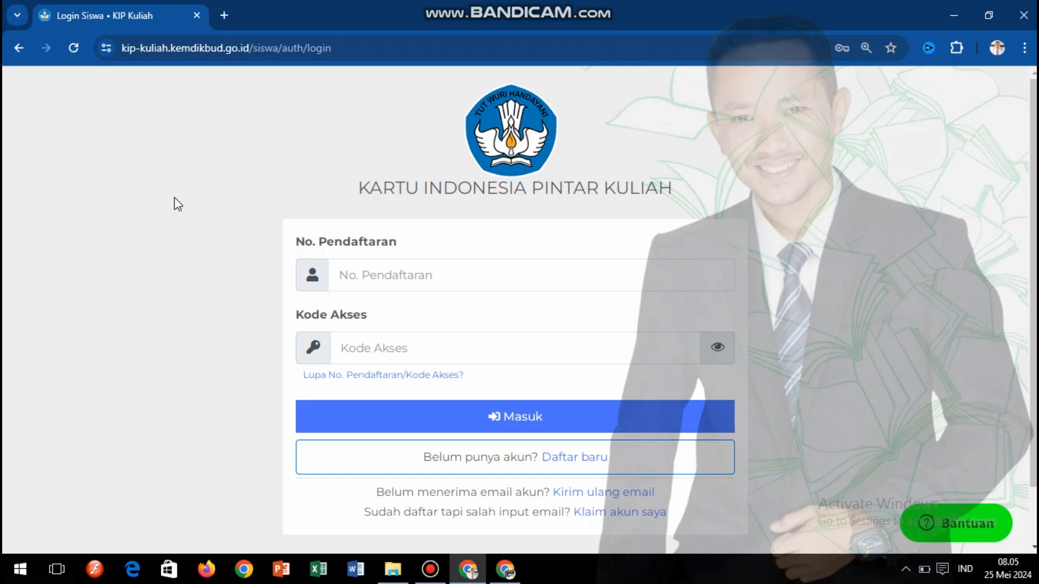
- Point out the empty No. Pendaftaran and Kode Akses fields, then bring up the Gmail inbox
{"action": "left_click_drag", "start_coordinate": [296, 238], "coordinate": [402, 243]}
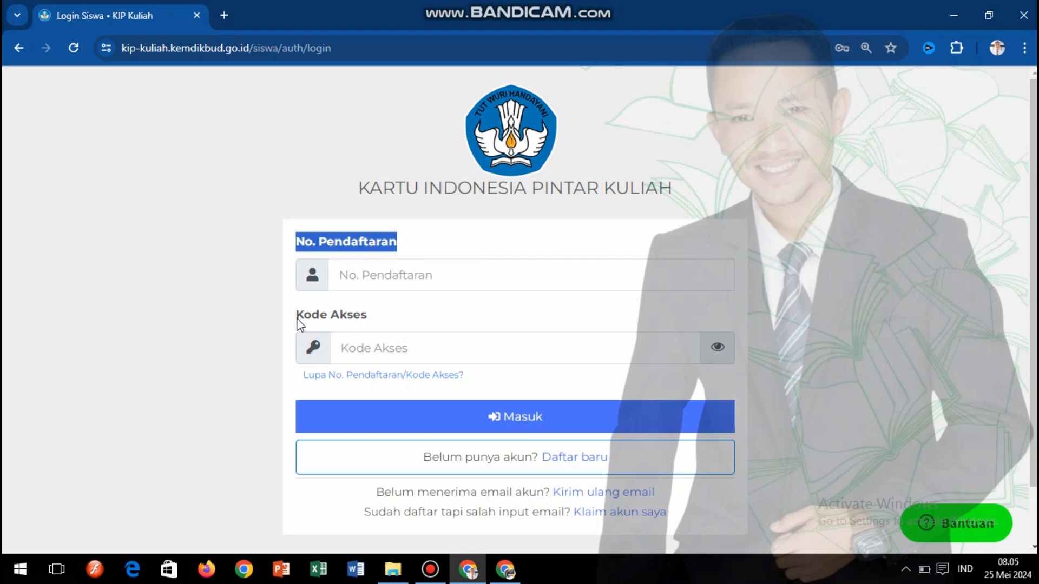
{"action": "left_click_drag", "start_coordinate": [297, 320], "coordinate": [371, 323]}
{"action": "left_click", "coordinate": [262, 254]}
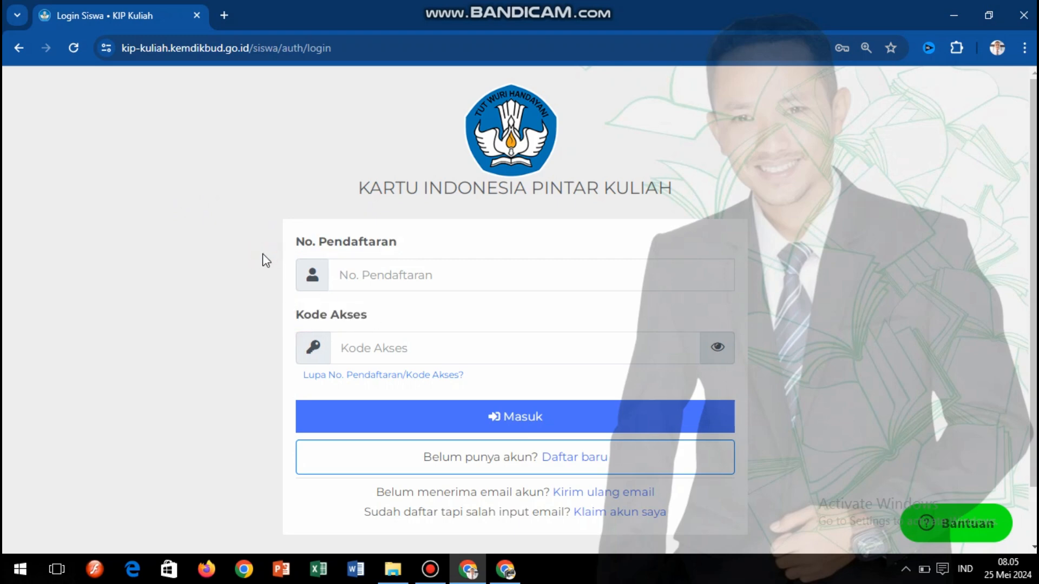
{"action": "left_click", "coordinate": [351, 271]}
{"action": "left_click", "coordinate": [183, 316]}
{"action": "left_click", "coordinate": [500, 572]}
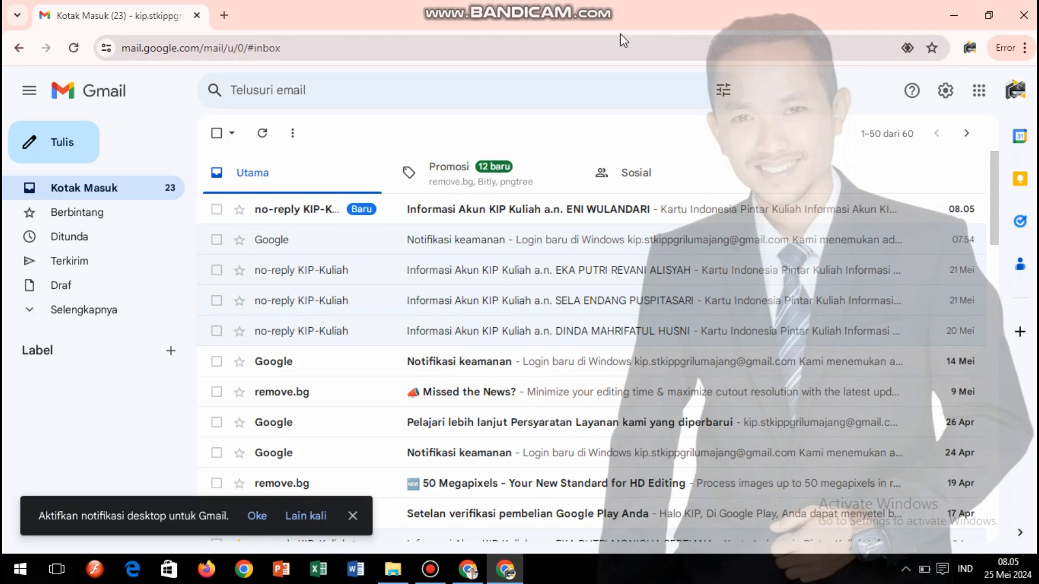
- Open the newest no-reply KIP Kuliah account information email in Gmail
{"action": "double_click", "coordinate": [616, 15]}
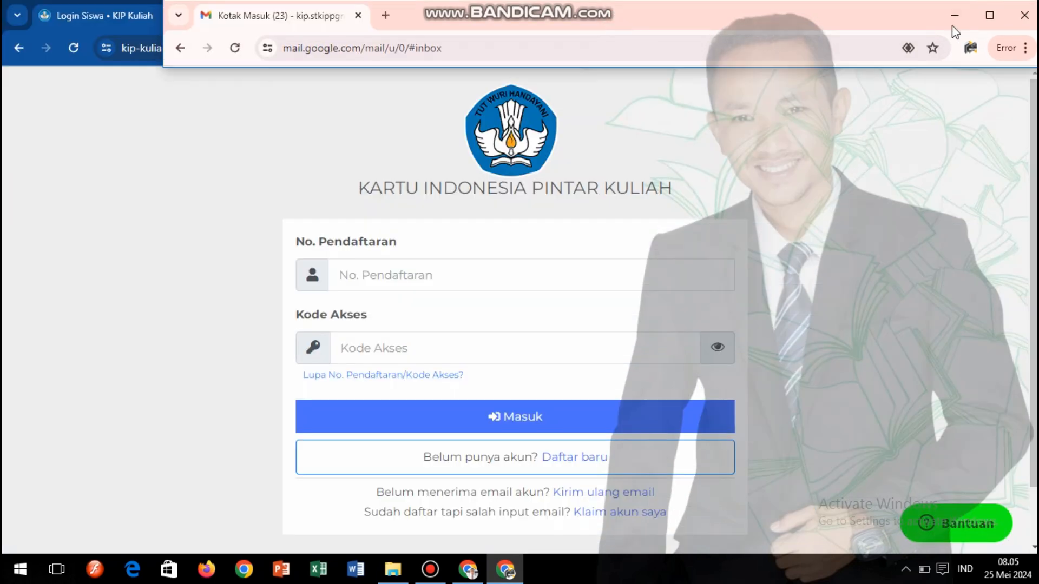
{"action": "left_click", "coordinate": [989, 15]}
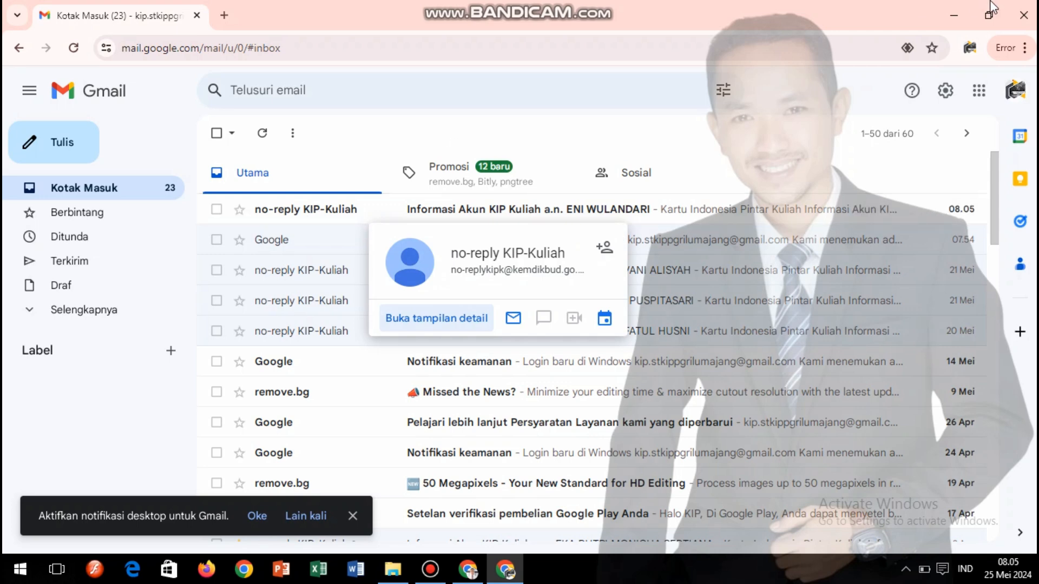
{"action": "left_click", "coordinate": [534, 205]}
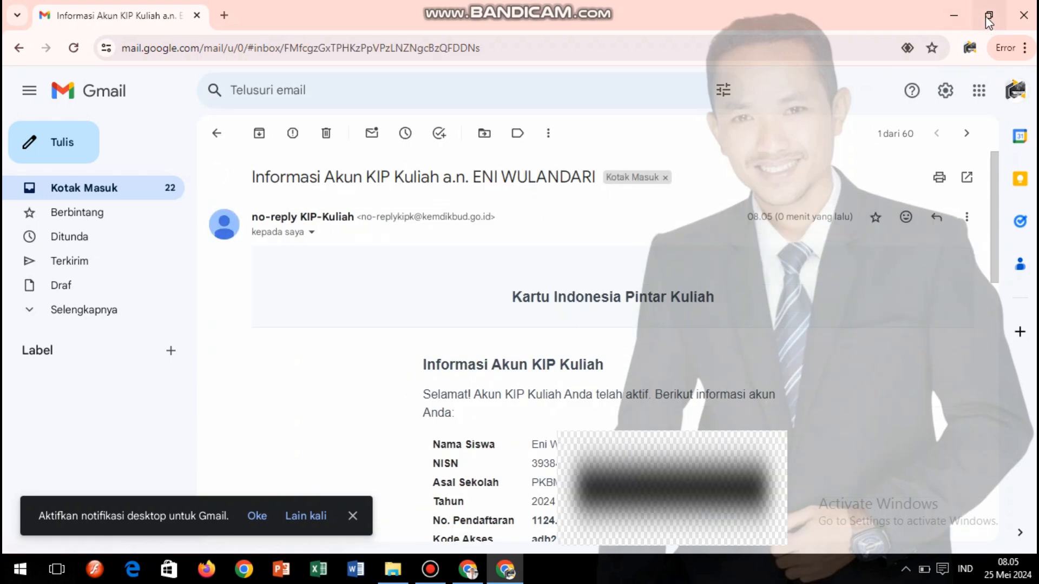
{"action": "left_click_drag", "start_coordinate": [991, 199], "coordinate": [991, 260]}
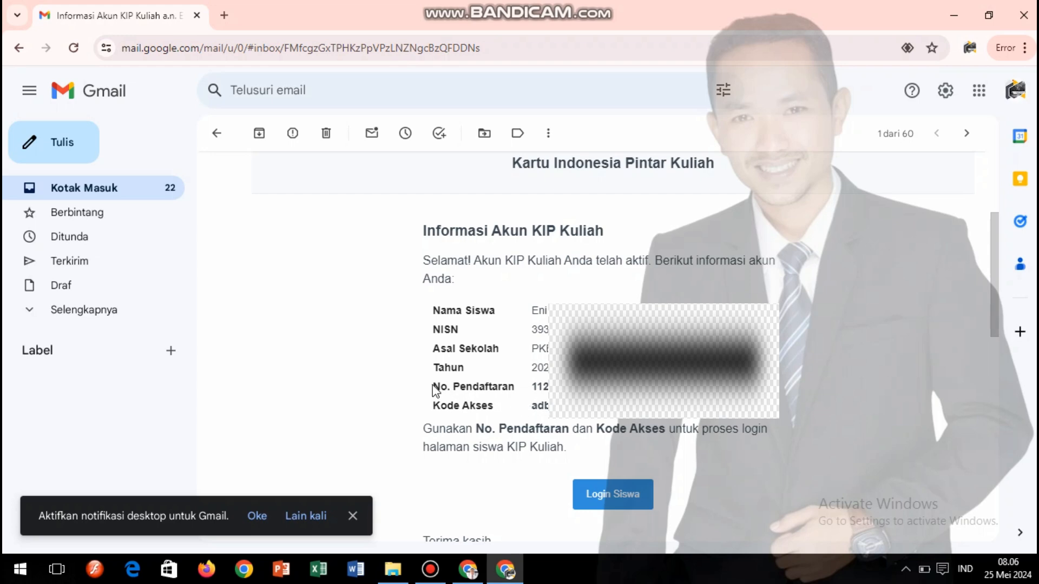
{"action": "left_click", "coordinate": [360, 517]}
{"action": "scroll", "coordinate": [401, 275], "scroll_direction": "down", "scroll_amount": 1}
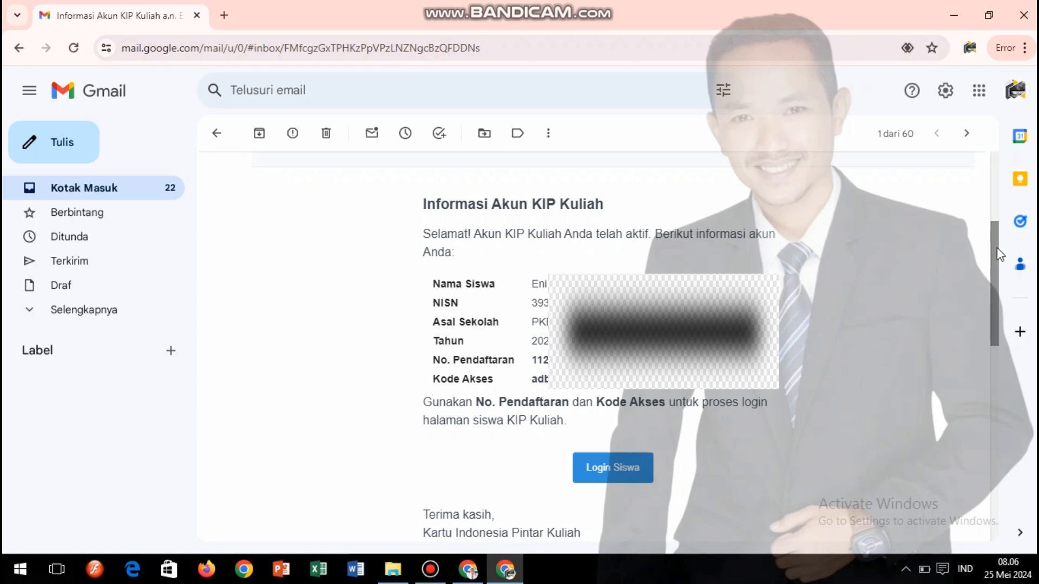
- Highlight the No. Pendaftaran and Kode Akses rows, then return to the KIP Kuliah login page
{"action": "double_click", "coordinate": [435, 360]}
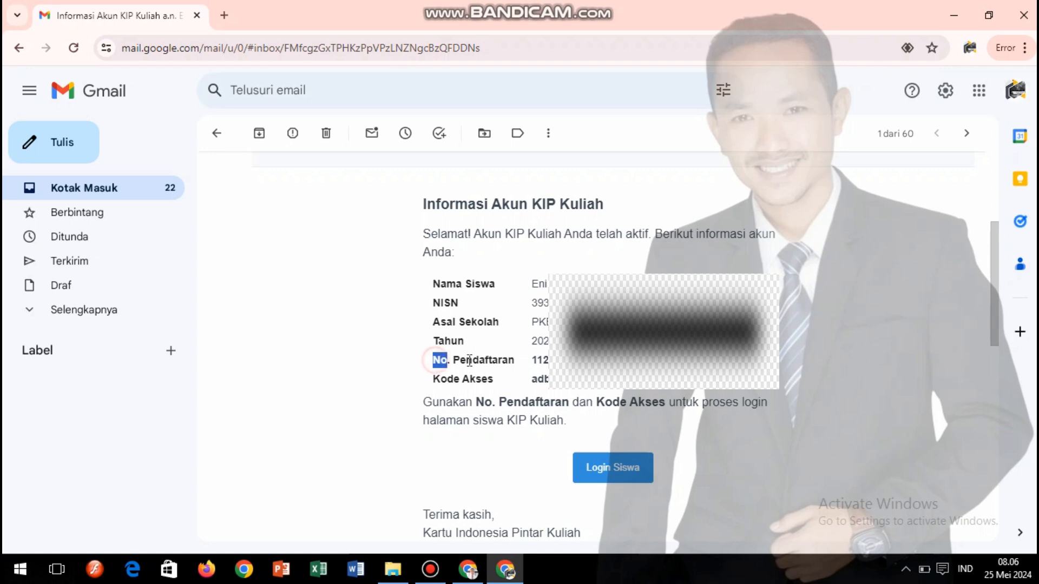
{"action": "left_click_drag", "start_coordinate": [469, 360], "coordinate": [606, 379]}
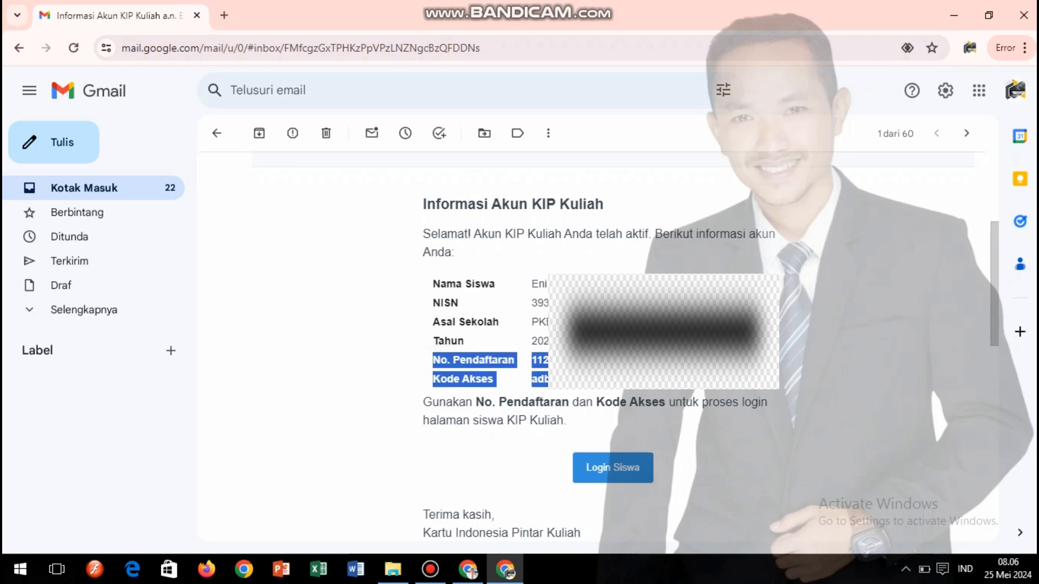
{"action": "left_click", "coordinate": [617, 376]}
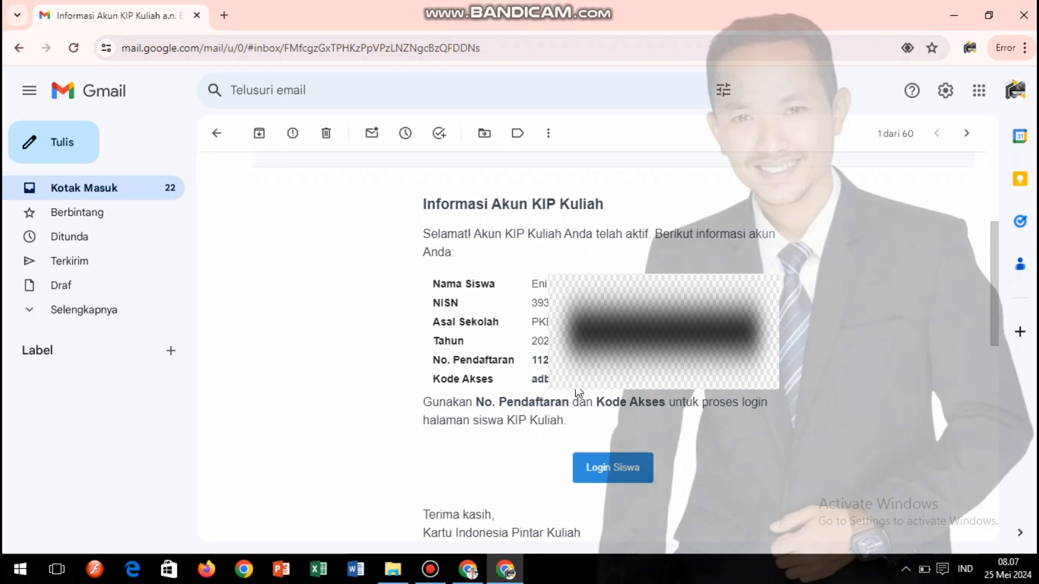
{"action": "left_click", "coordinate": [434, 359]}
{"action": "left_click_drag", "start_coordinate": [435, 359], "coordinate": [549, 380]}
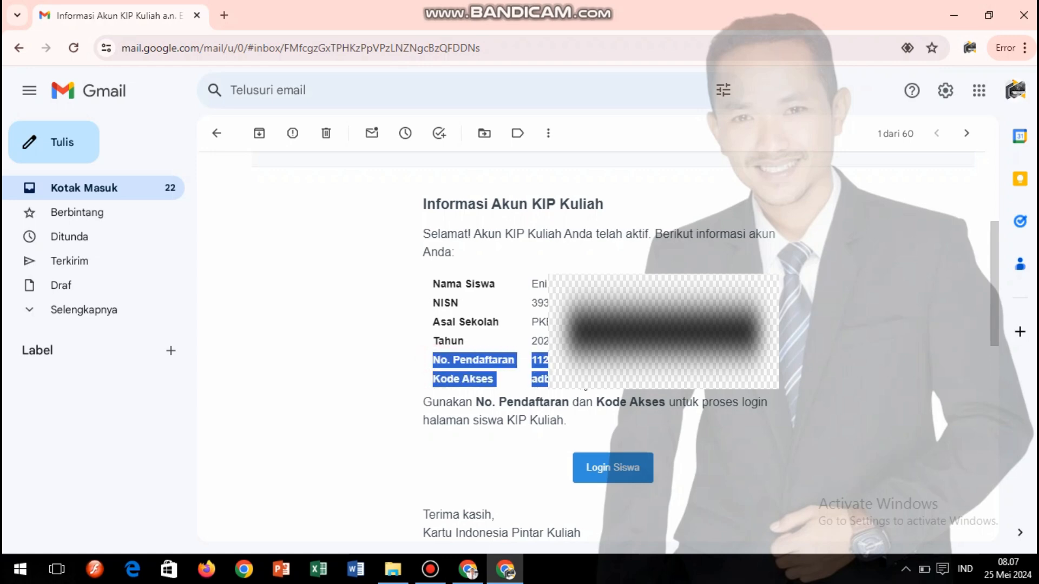
{"action": "left_click", "coordinate": [588, 389]}
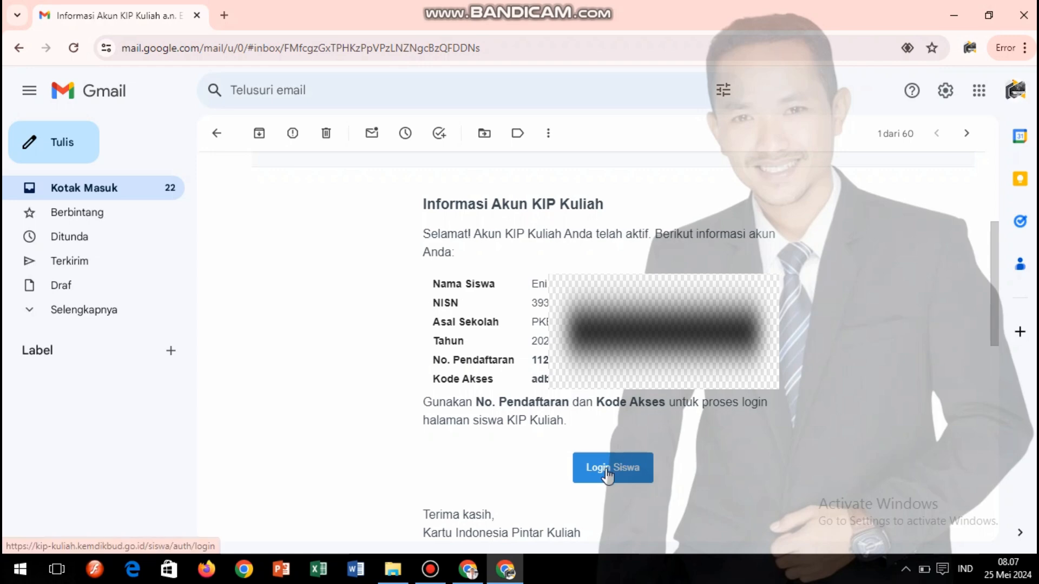
{"action": "left_click", "coordinate": [480, 571]}
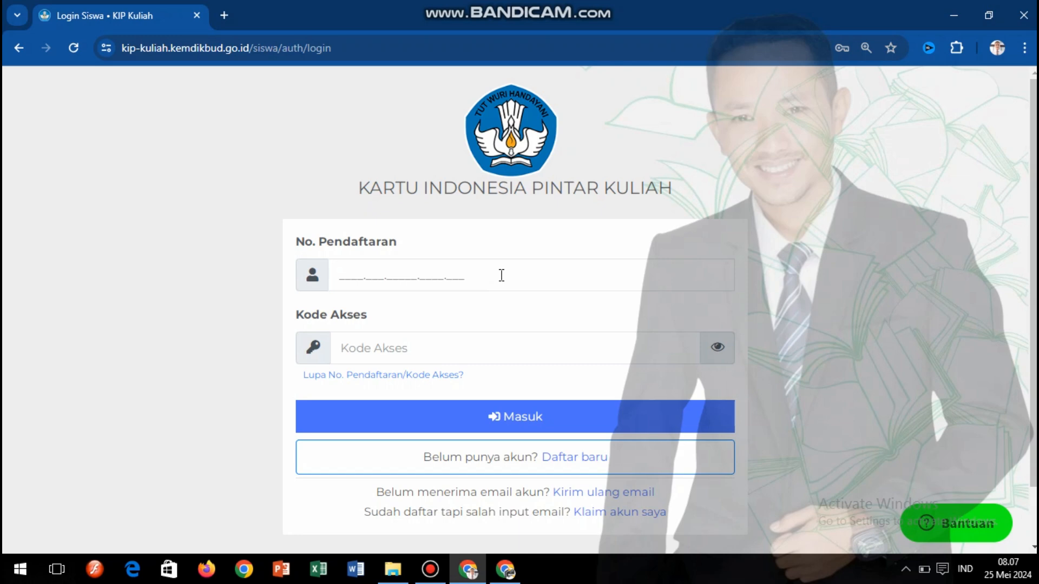
- Enter the registration number from the account email into the No. Pendaftaran field
{"action": "left_click", "coordinate": [503, 574]}
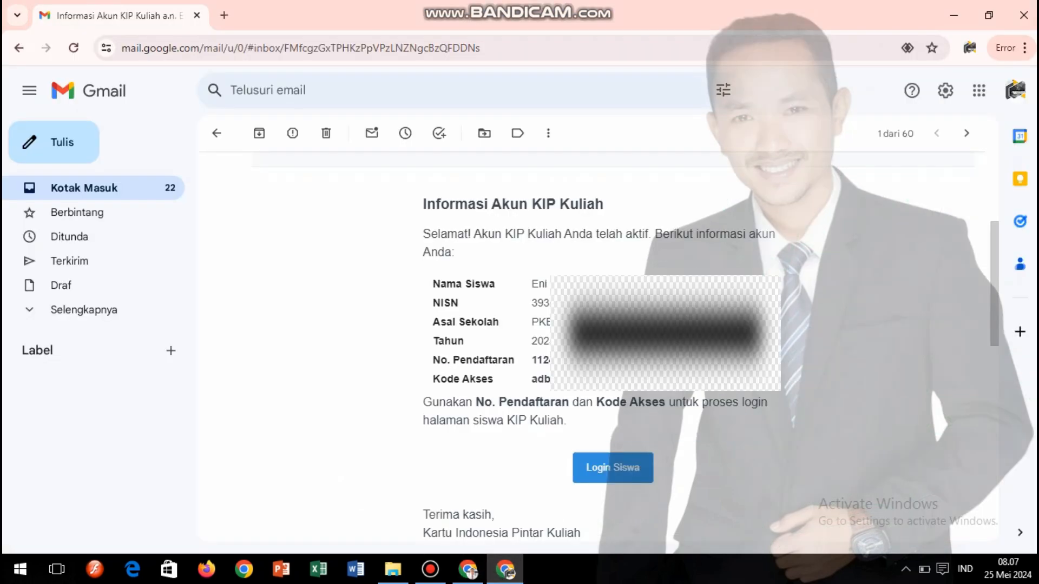
{"action": "left_click_drag", "start_coordinate": [563, 360], "coordinate": [535, 355]}
{"action": "left_click", "coordinate": [472, 571]}
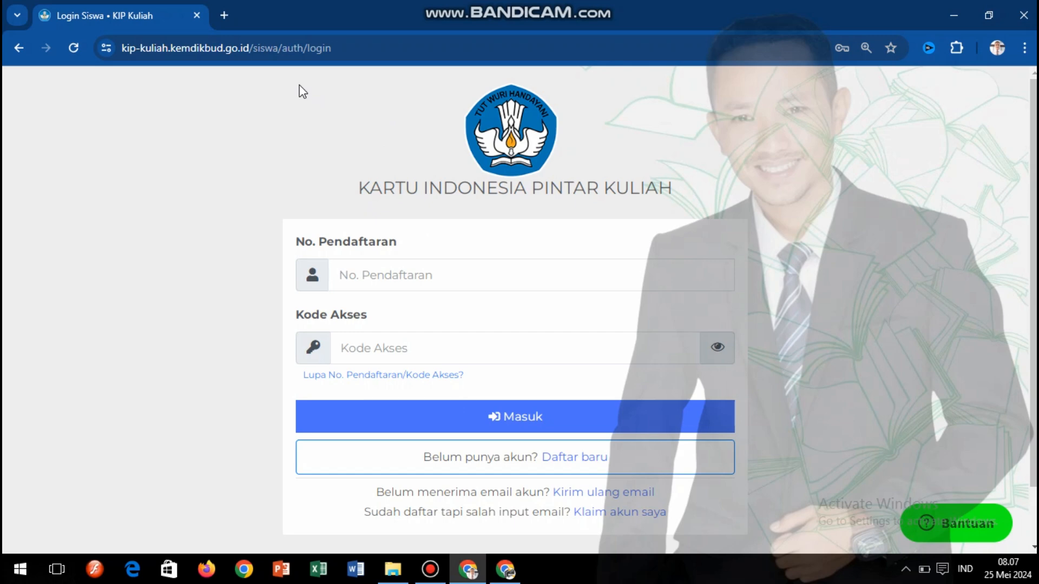
{"action": "left_click", "coordinate": [359, 274]}
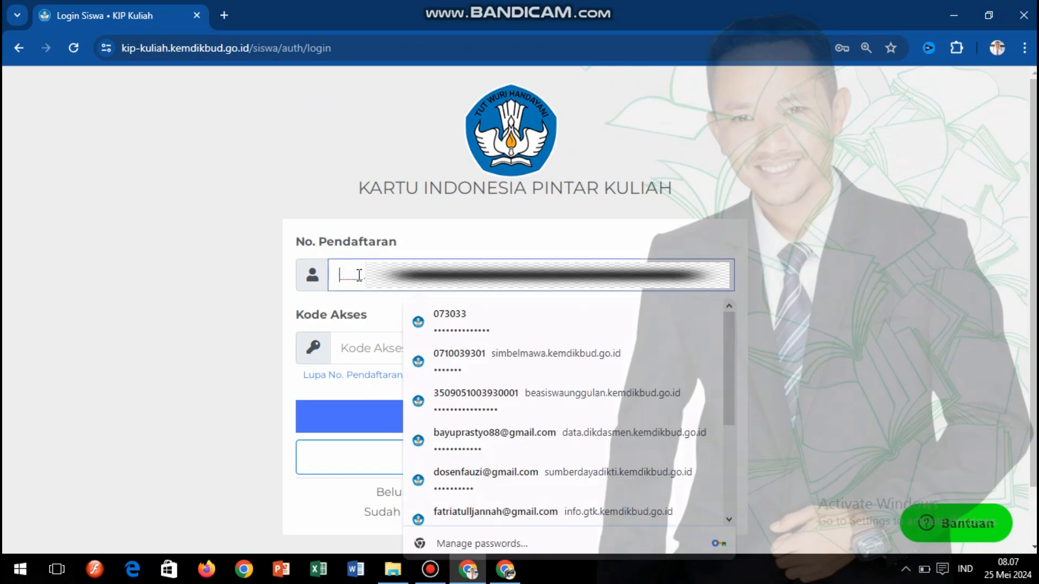
{"action": "type", "text": "1124."}
{"action": "left_click", "coordinate": [934, 280]}
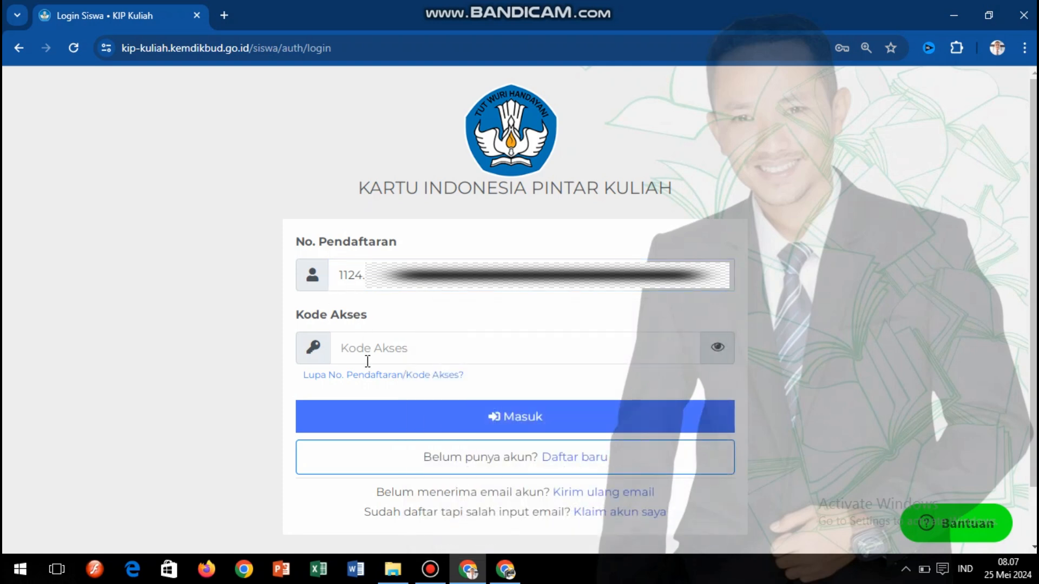
- Copy the Kode Akses from the email, paste it into the login form, and sign in
{"action": "left_click", "coordinate": [505, 568]}
{"action": "left_click_drag", "start_coordinate": [550, 379], "coordinate": [533, 379]}
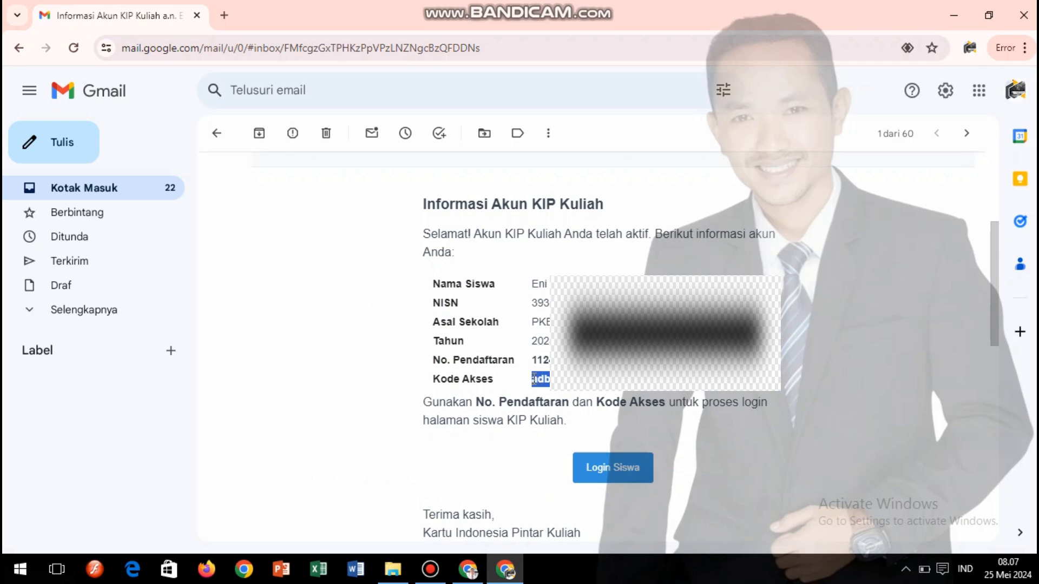
{"action": "left_click", "coordinate": [467, 568]}
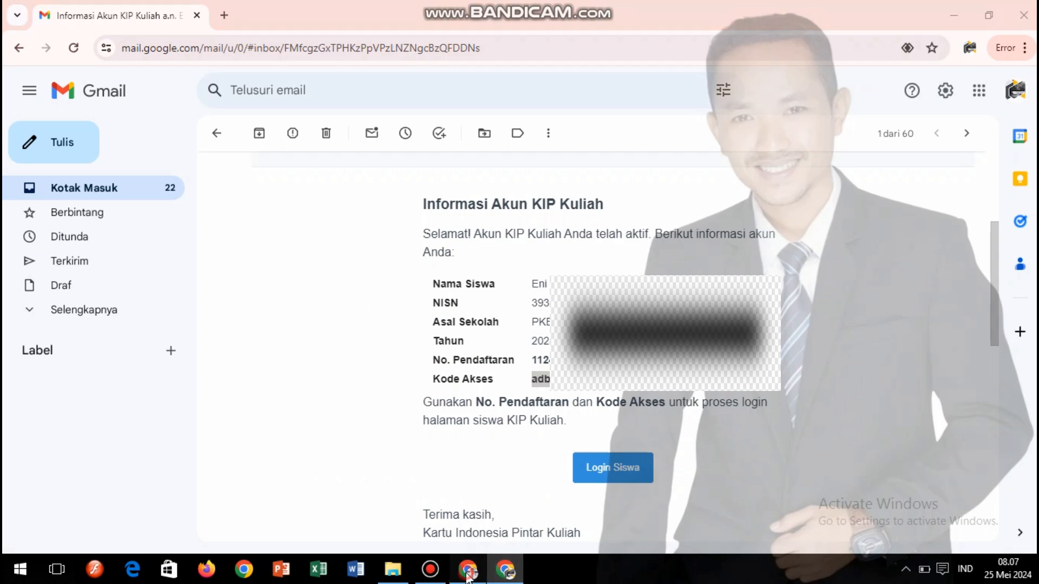
{"action": "left_click", "coordinate": [391, 345]}
{"action": "key", "text": "ctrl+v"}
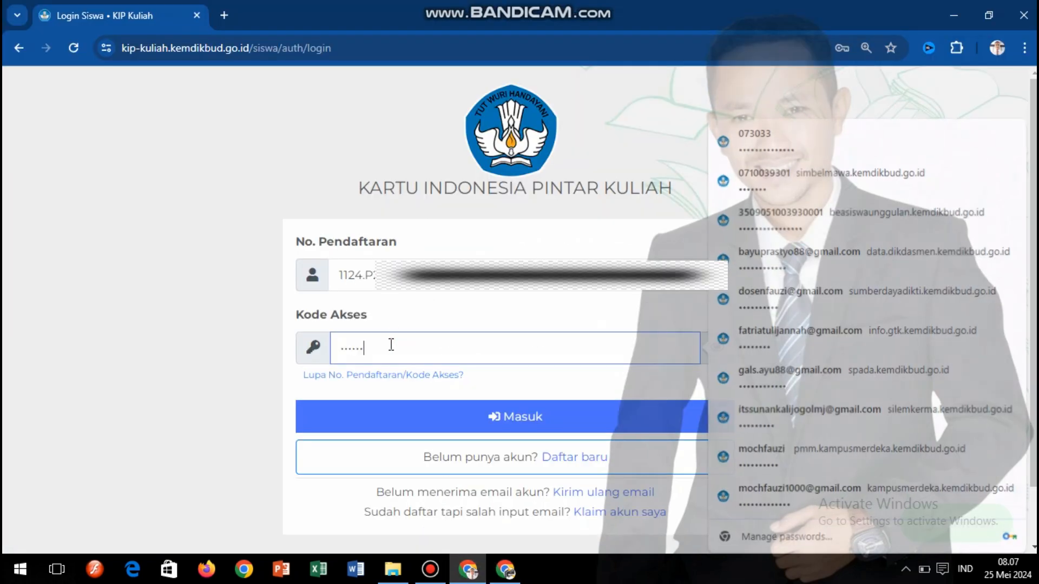
{"action": "left_click", "coordinate": [158, 288]}
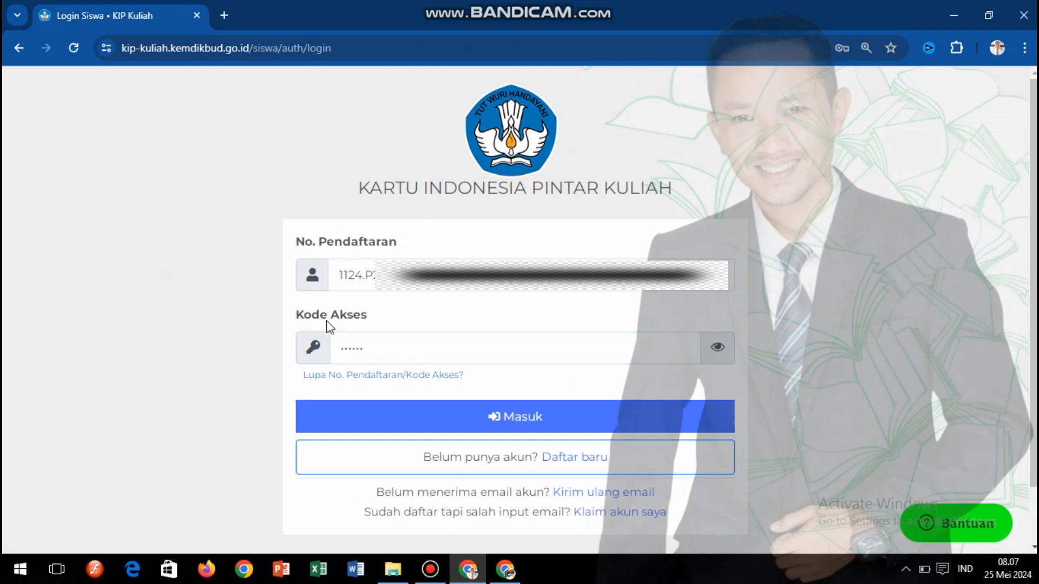
{"action": "left_click", "coordinate": [540, 418]}
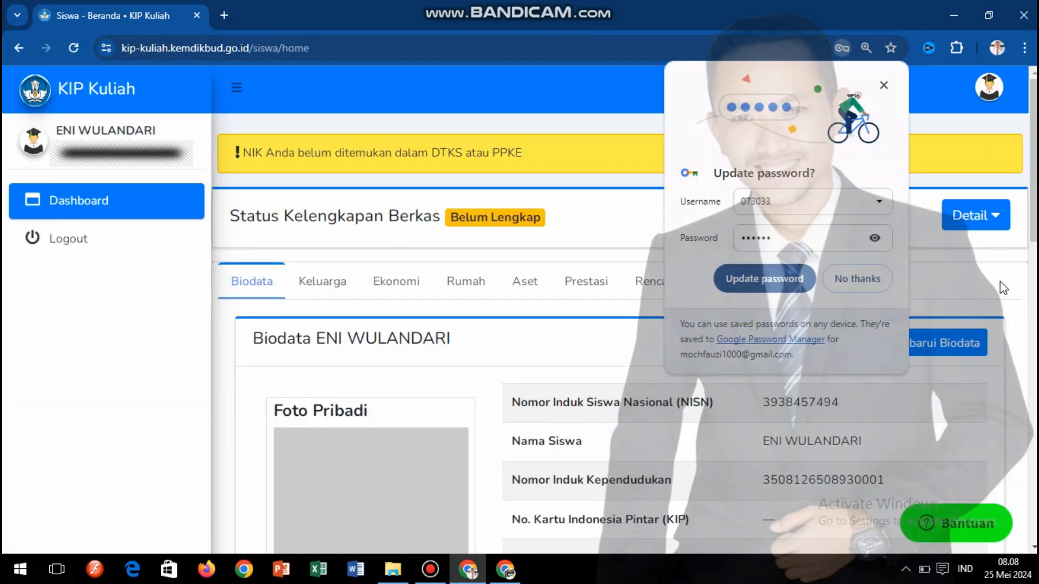
- Decline Chrome's Update password prompt, then highlight the NIK warning banner on the dashboard
{"action": "left_click", "coordinate": [883, 283]}
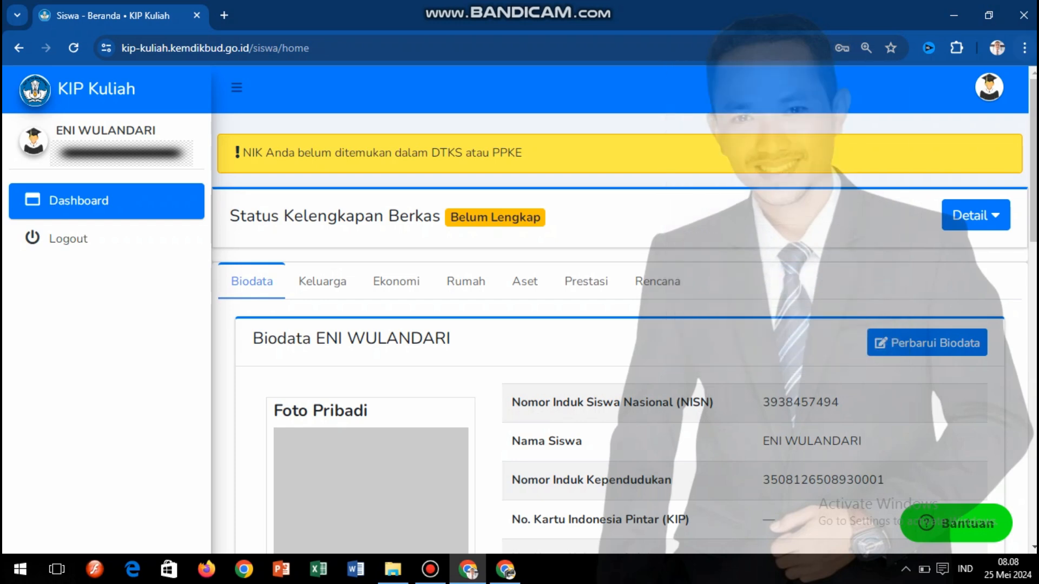
{"action": "scroll", "coordinate": [1031, 163], "scroll_direction": "down", "scroll_amount": 2}
{"action": "scroll", "coordinate": [622, 308], "scroll_direction": "up", "scroll_amount": 2}
{"action": "left_click_drag", "start_coordinate": [247, 152], "coordinate": [531, 156]}
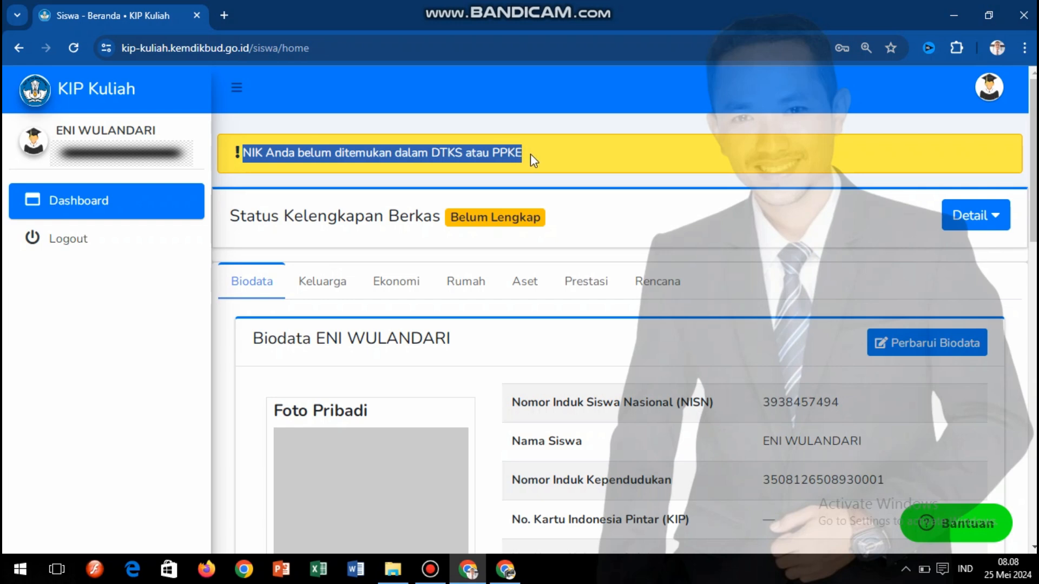
{"action": "left_click", "coordinate": [530, 154]}
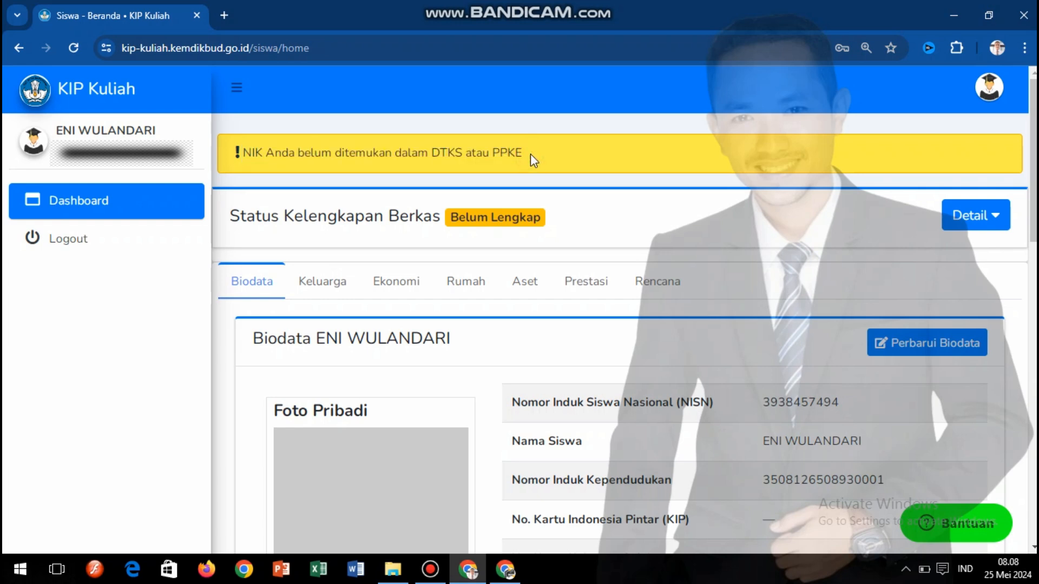
{"action": "left_click_drag", "start_coordinate": [524, 152], "coordinate": [220, 153]}
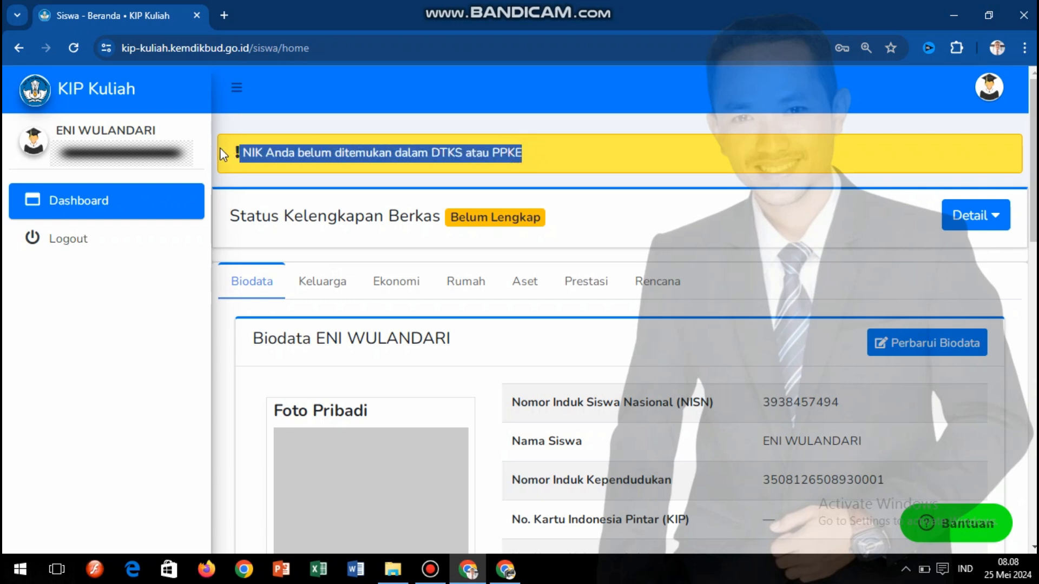
{"action": "left_click", "coordinate": [537, 161]}
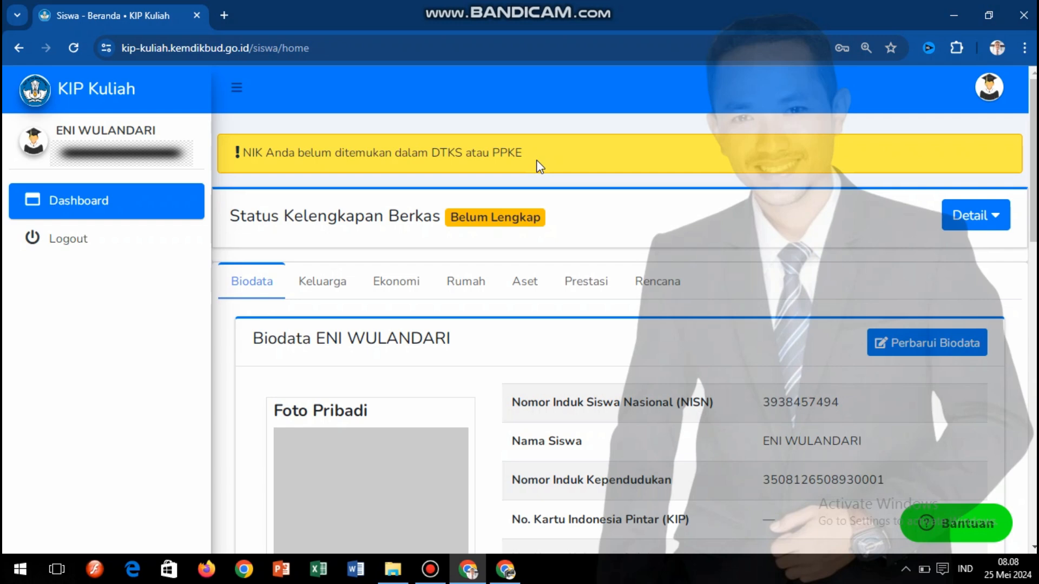
{"action": "left_click_drag", "start_coordinate": [527, 157], "coordinate": [207, 157]}
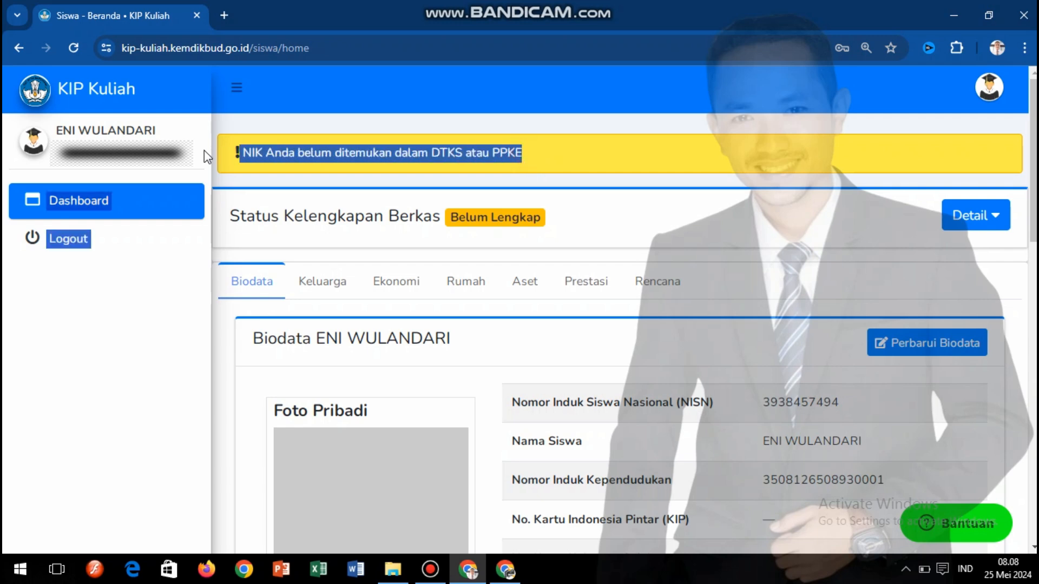
{"action": "left_click", "coordinate": [605, 162]}
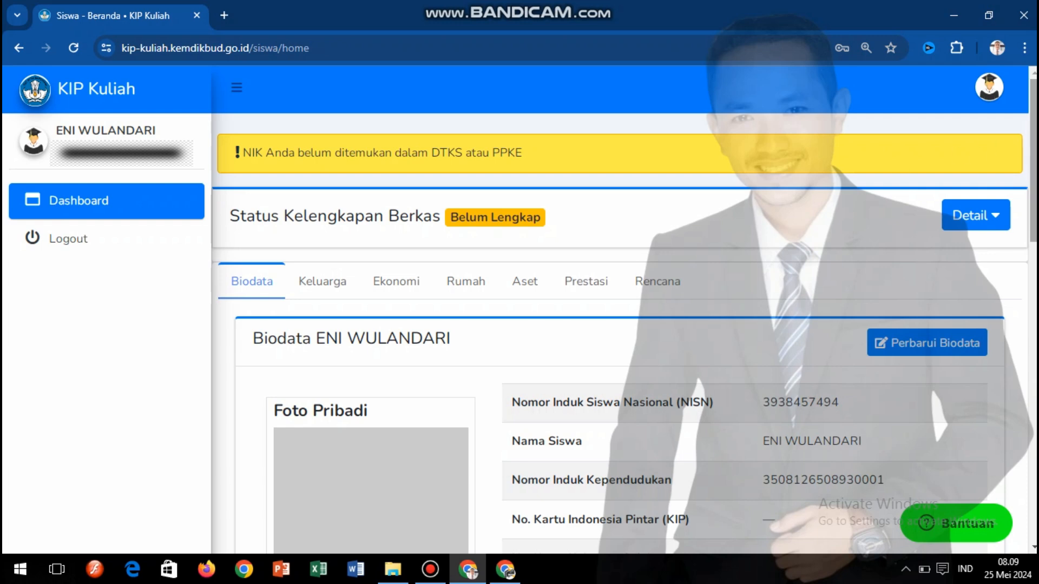
- Highlight the Status Kelengkapan Berkas heading and scroll down to the Biodata details
{"action": "scroll", "coordinate": [1032, 163], "scroll_direction": "down", "scroll_amount": 1}
{"action": "scroll", "coordinate": [1035, 127], "scroll_direction": "up", "scroll_amount": 1}
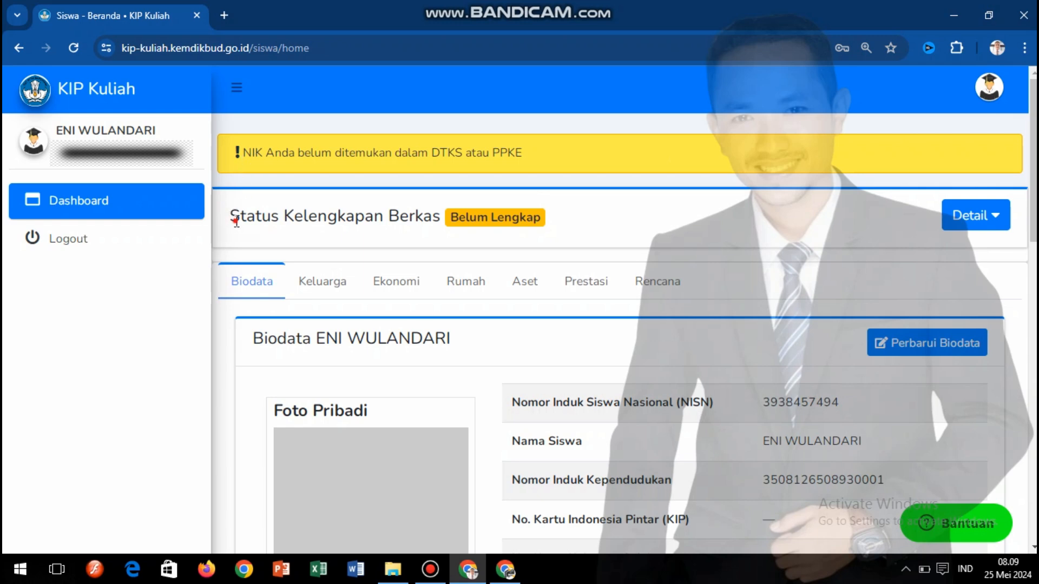
{"action": "left_click_drag", "start_coordinate": [241, 216], "coordinate": [594, 223]}
{"action": "left_click", "coordinate": [591, 222]}
{"action": "scroll", "coordinate": [594, 223], "scroll_direction": "down", "scroll_amount": 1}
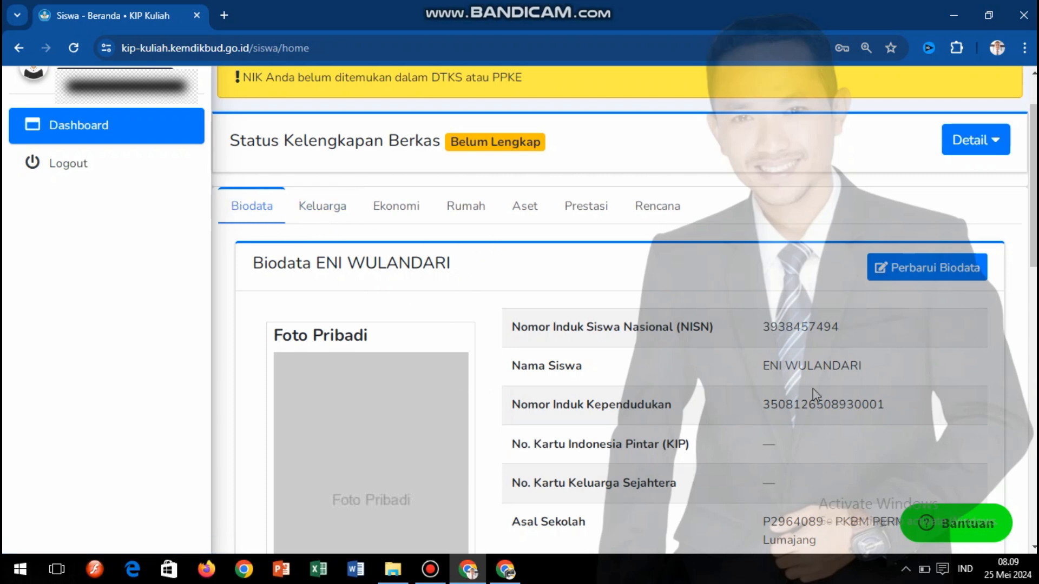
{"action": "scroll", "coordinate": [1021, 227], "scroll_direction": "down", "scroll_amount": 4}
{"action": "scroll", "coordinate": [628, 308], "scroll_direction": "up", "scroll_amount": 4}
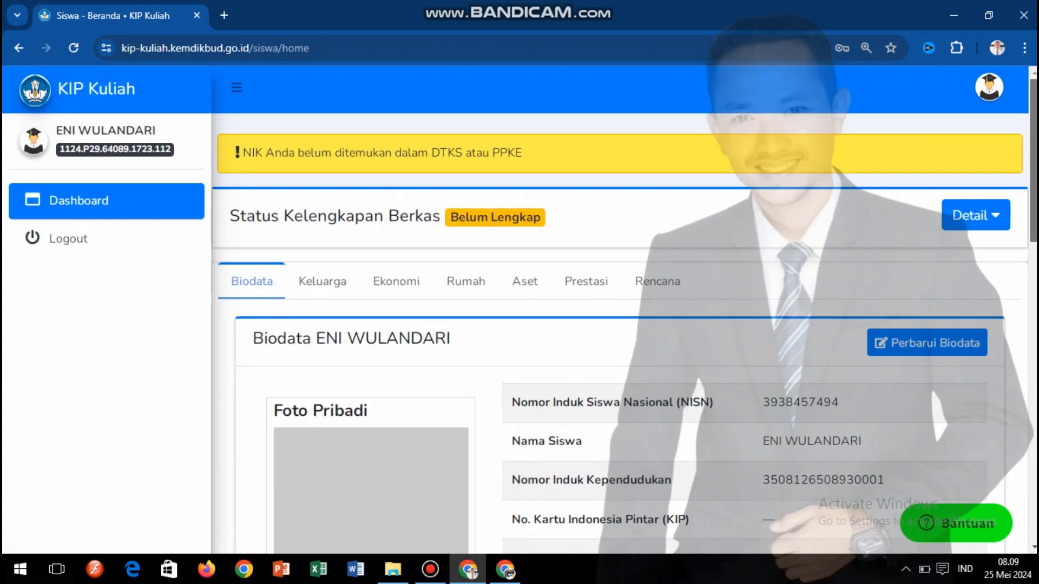
{"action": "scroll", "coordinate": [627, 308], "scroll_direction": "down", "scroll_amount": 5}
{"action": "scroll", "coordinate": [627, 309], "scroll_direction": "down", "scroll_amount": 4}
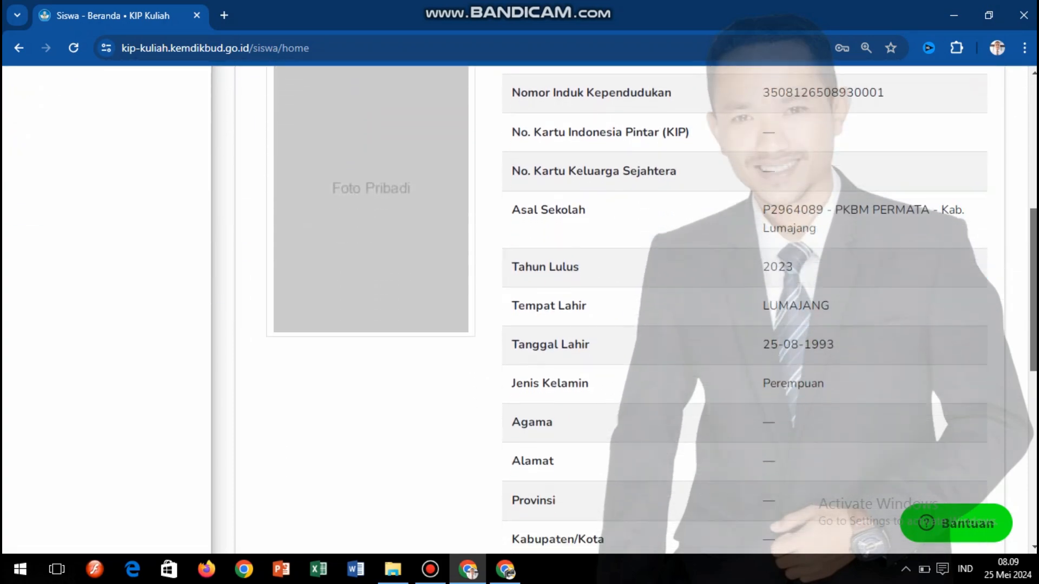
{"action": "left_click_drag", "start_coordinate": [1033, 346], "coordinate": [1033, 354]}
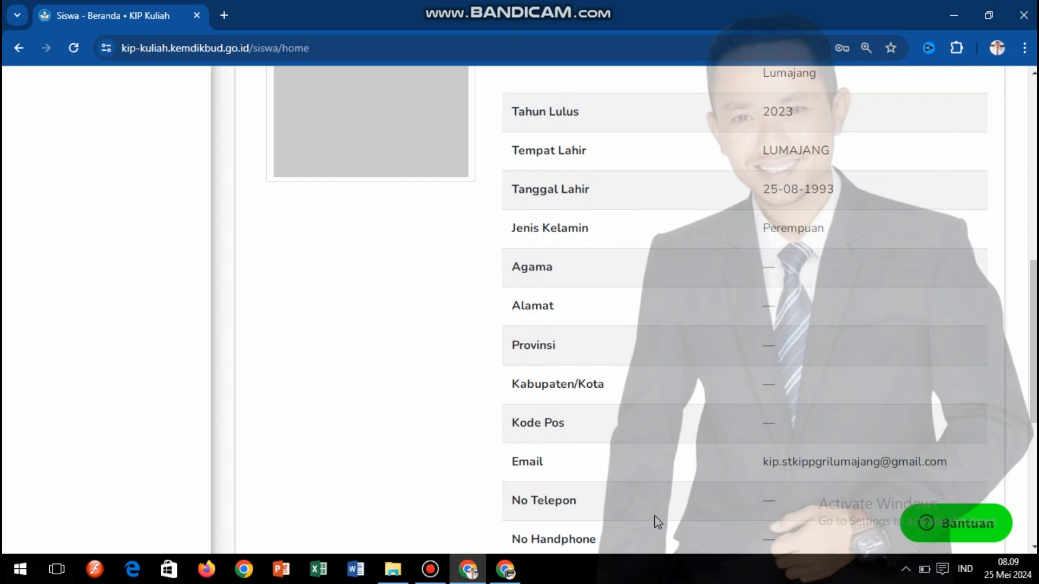
{"action": "left_click_drag", "start_coordinate": [1033, 365], "coordinate": [1007, 515]}
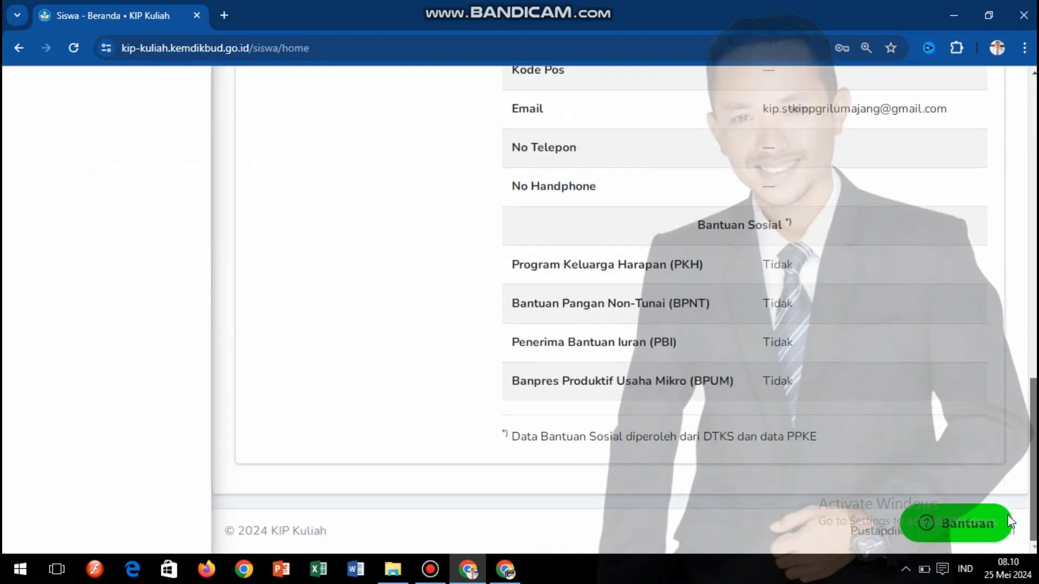
{"action": "scroll", "coordinate": [1009, 355], "scroll_direction": "up", "scroll_amount": 12}
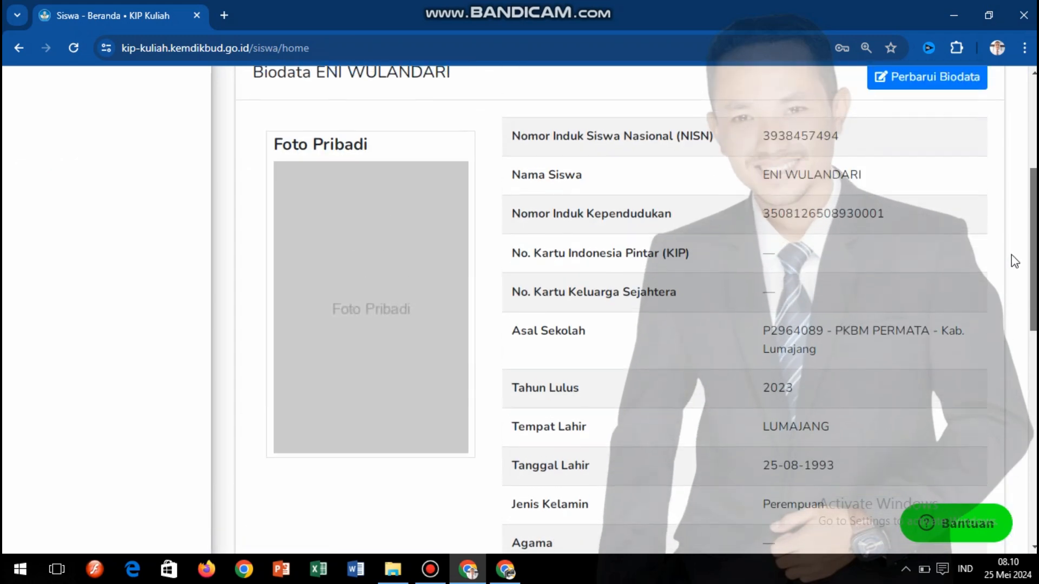
{"action": "left_click_drag", "start_coordinate": [1034, 277], "coordinate": [1034, 189]}
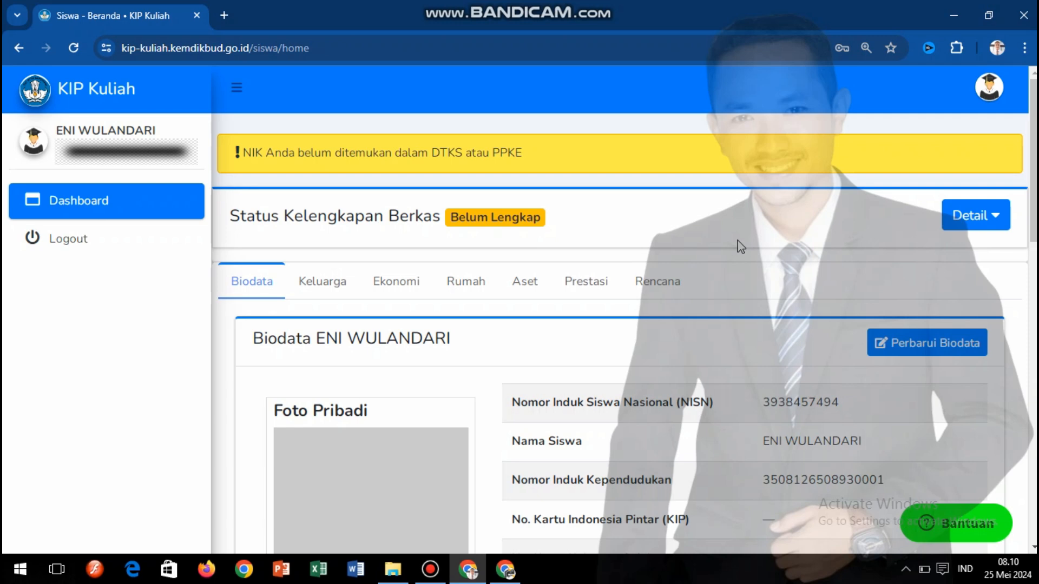
{"action": "left_click_drag", "start_coordinate": [248, 157], "coordinate": [503, 156]}
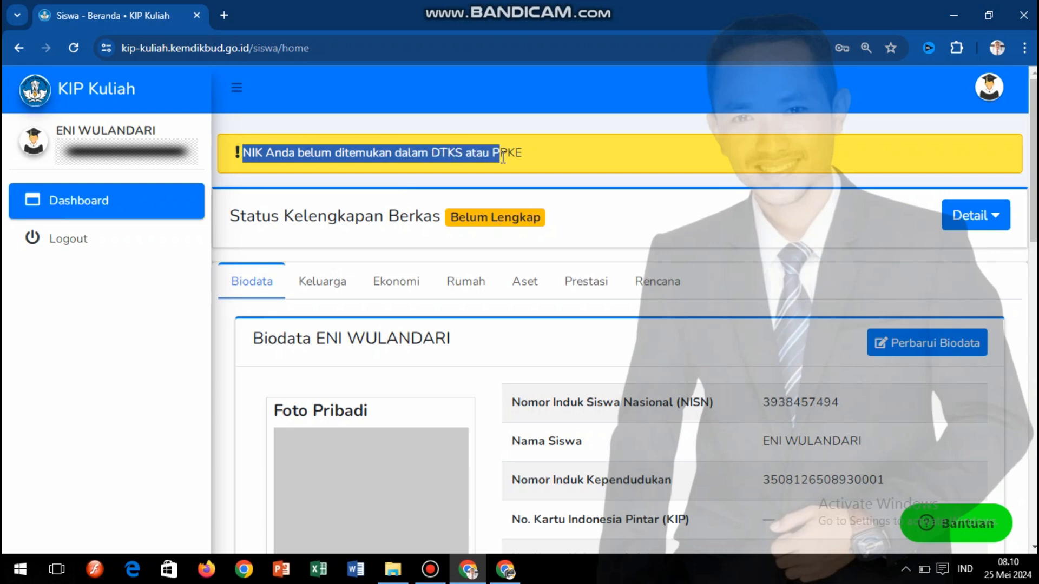
{"action": "left_click", "coordinate": [534, 157]}
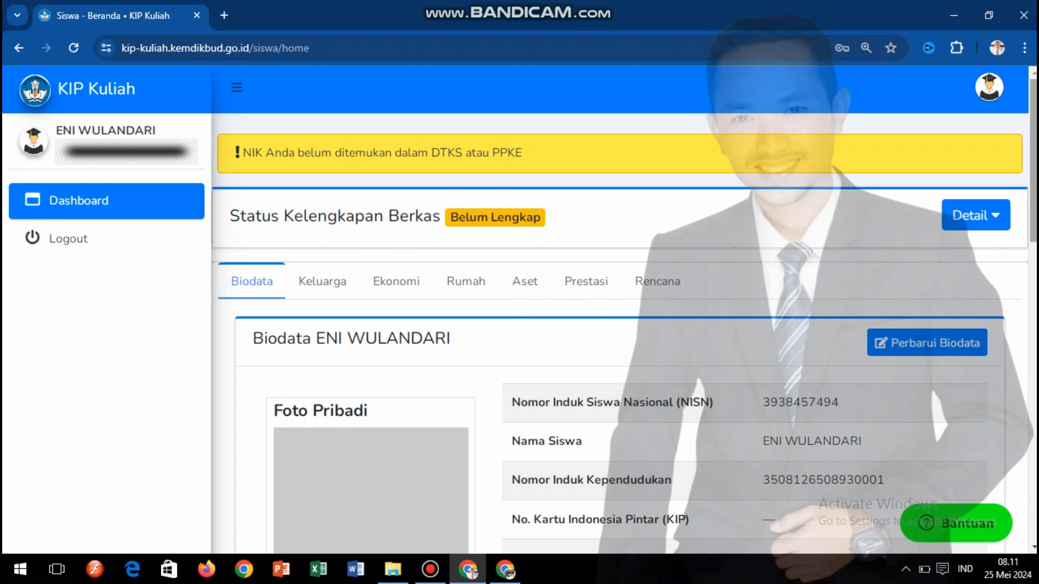
- Review the Biodata table's filled and blank entries, then open the Perbarui Biodata form
{"action": "scroll", "coordinate": [620, 308], "scroll_direction": "down", "scroll_amount": 3}
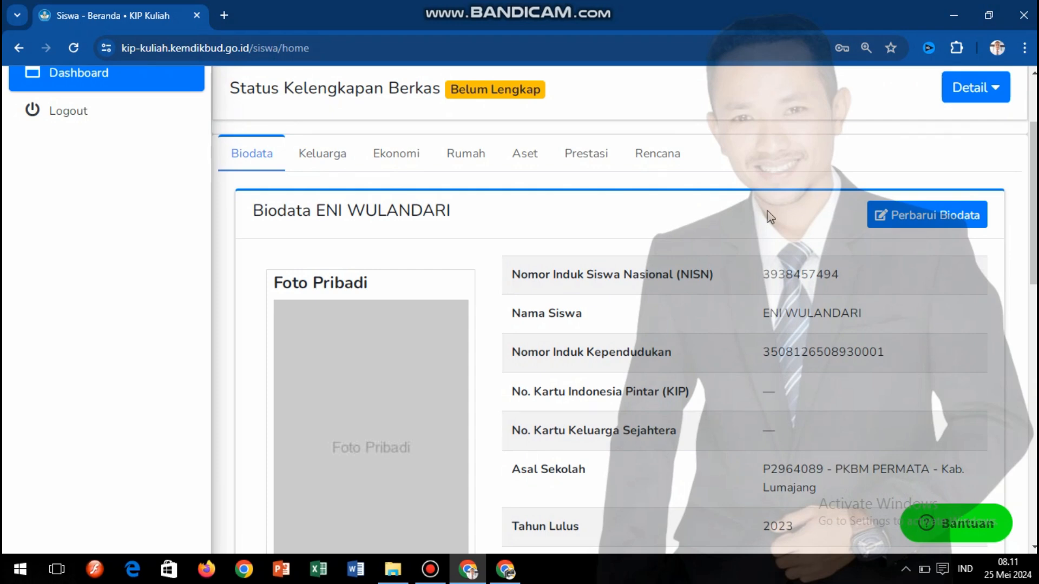
{"action": "scroll", "coordinate": [770, 217], "scroll_direction": "down", "scroll_amount": 3}
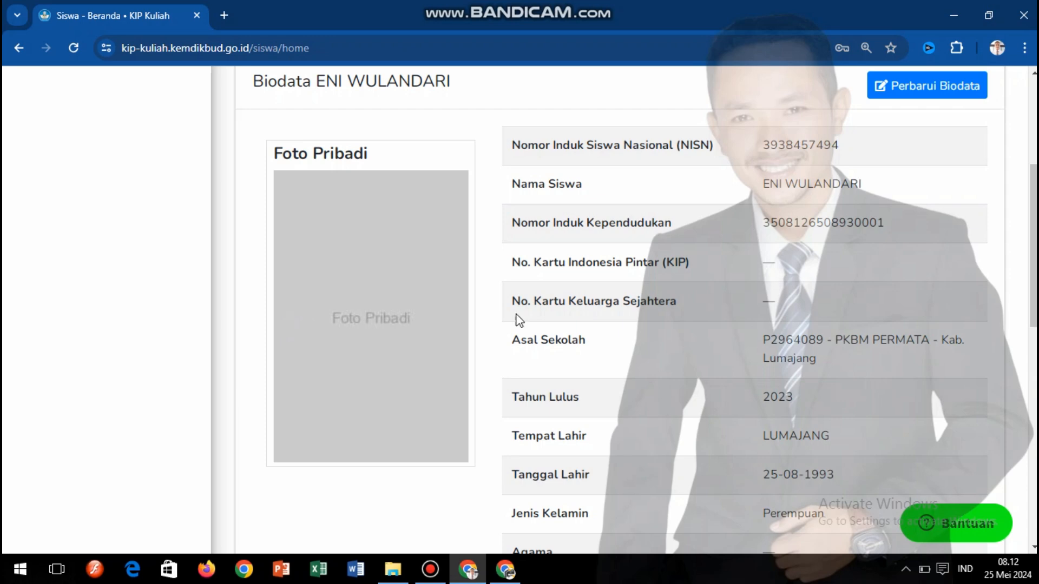
{"action": "scroll", "coordinate": [622, 309], "scroll_direction": "up", "scroll_amount": 3}
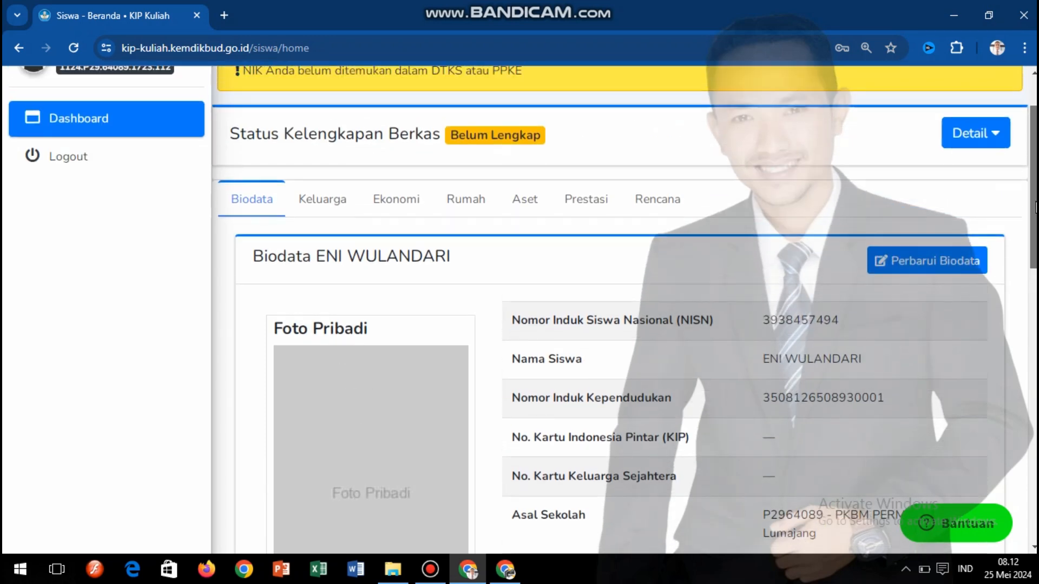
{"action": "scroll", "coordinate": [622, 309], "scroll_direction": "down", "scroll_amount": 6}
{"action": "scroll", "coordinate": [870, 400], "scroll_direction": "down", "scroll_amount": 4}
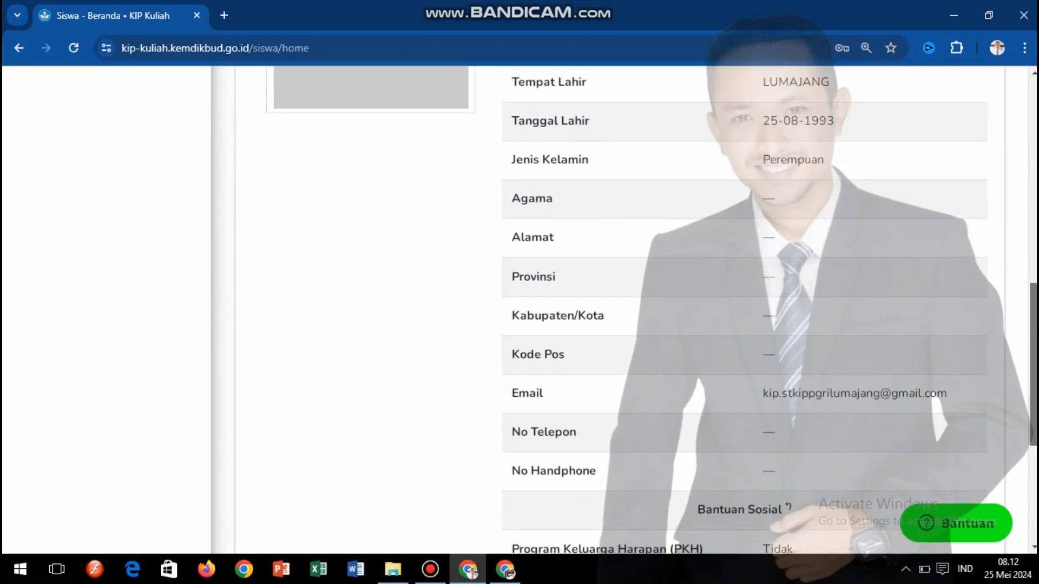
{"action": "scroll", "coordinate": [870, 400], "scroll_direction": "up", "scroll_amount": 10}
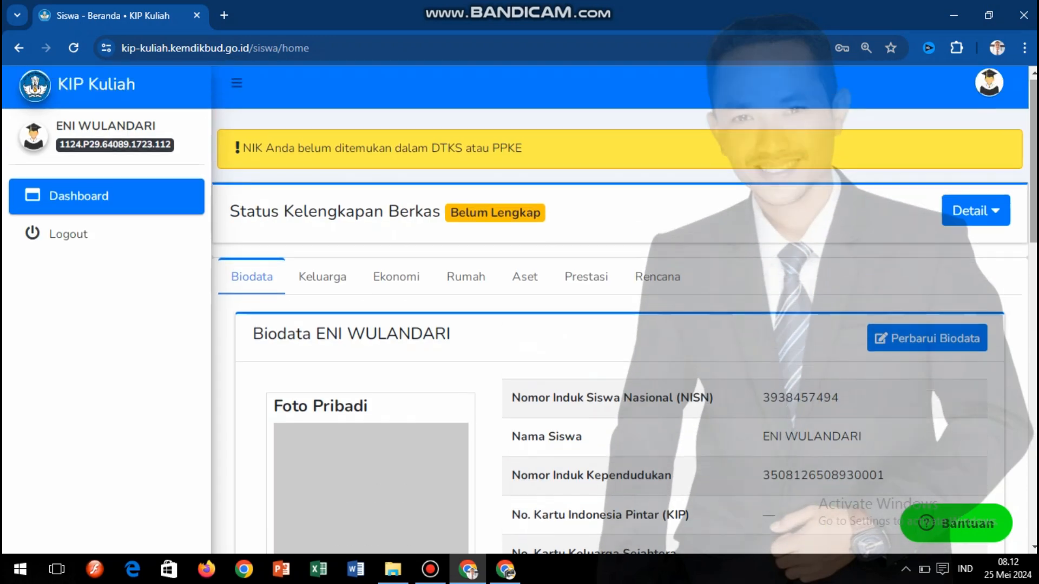
{"action": "left_click", "coordinate": [917, 353]}
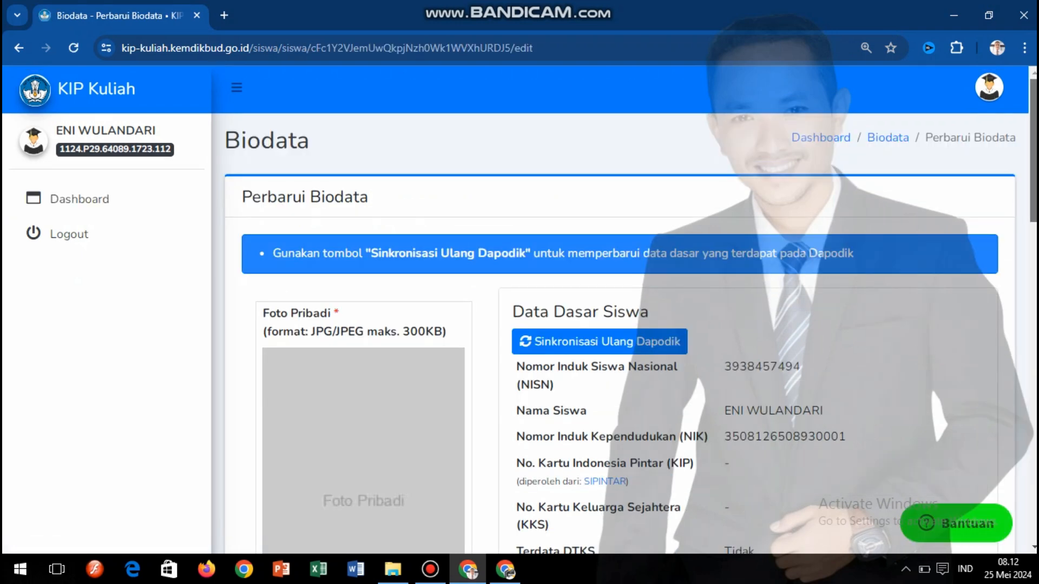
{"action": "scroll", "coordinate": [920, 355], "scroll_direction": "down", "scroll_amount": 3}
{"action": "left_click_drag", "start_coordinate": [1033, 200], "coordinate": [1033, 208]}
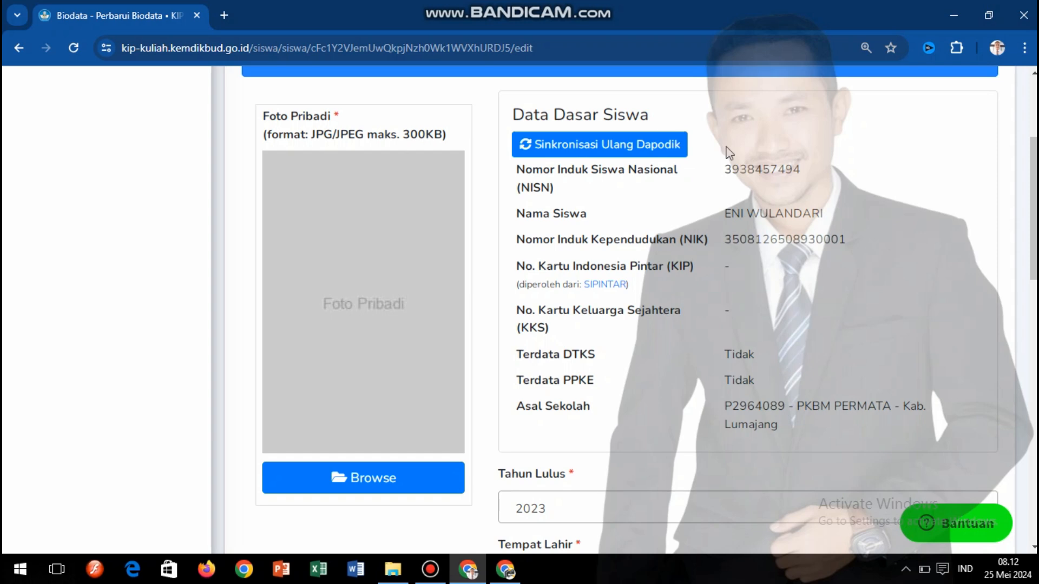
- Start Sinkronisasi Ulang Dapodik and confirm it with Ya, Lanjutkan
{"action": "left_click", "coordinate": [528, 154]}
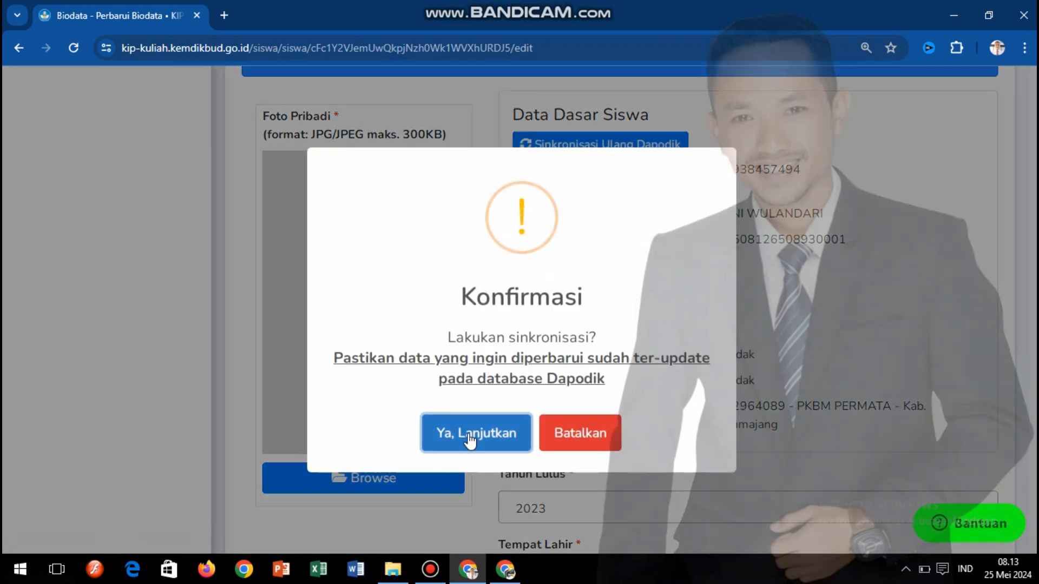
{"action": "left_click", "coordinate": [468, 433]}
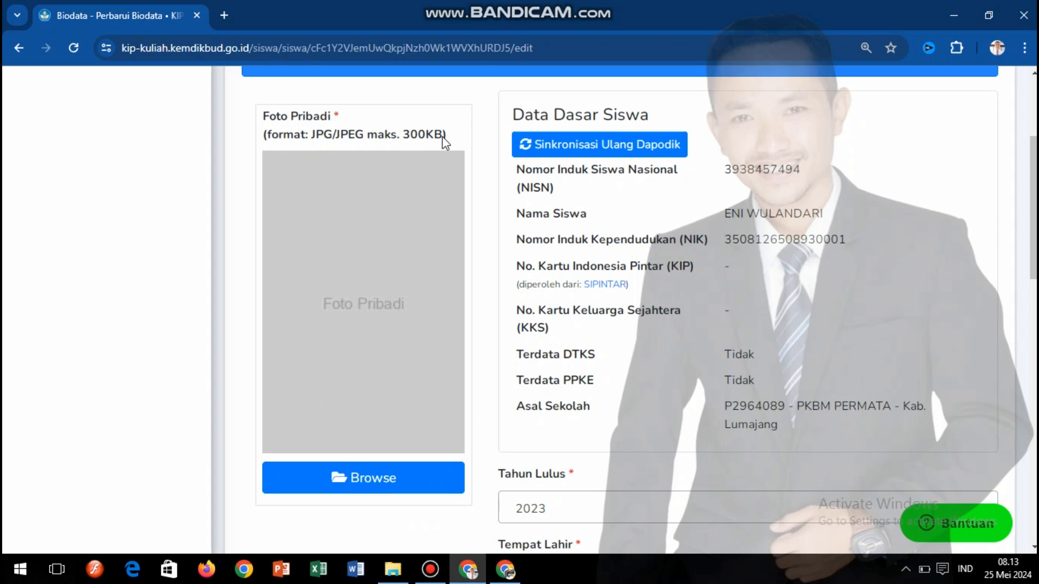
{"action": "left_click_drag", "start_coordinate": [445, 135], "coordinate": [372, 142]}
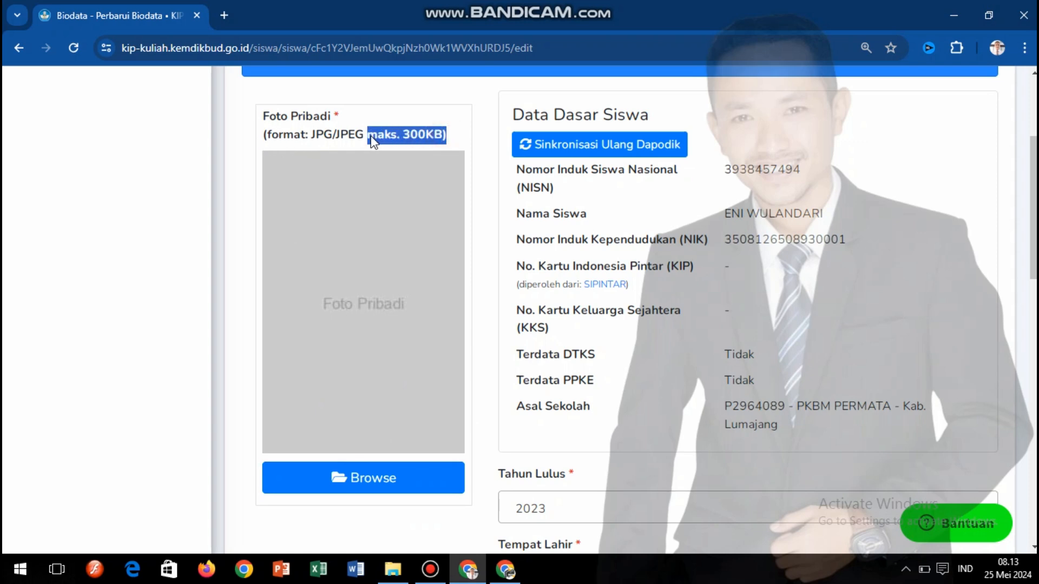
{"action": "left_click", "coordinate": [450, 132]}
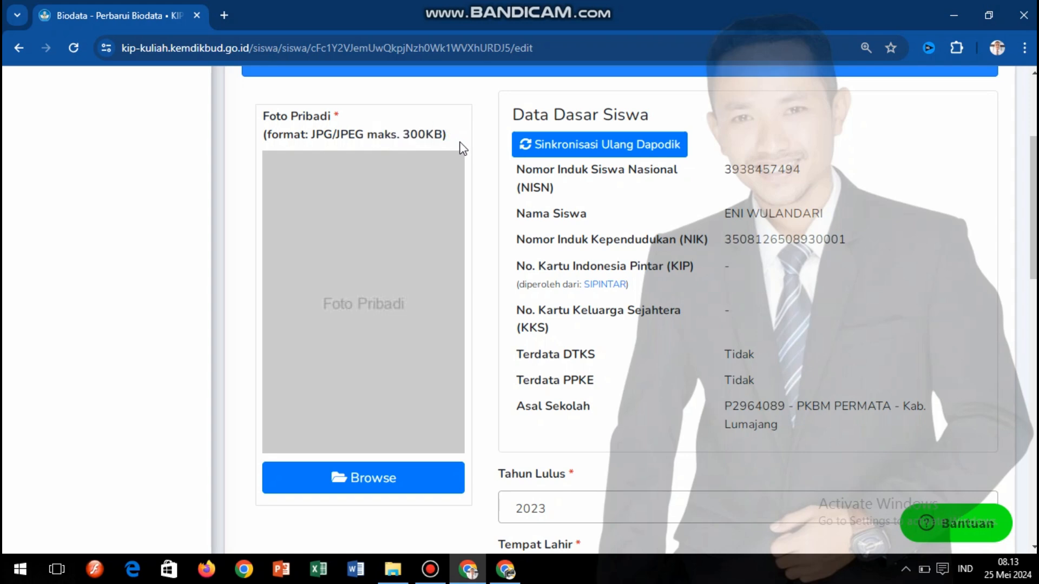
{"action": "mouse_move", "coordinate": [1034, 202]}
{"action": "left_mouse_down"}
{"action": "mouse_move", "coordinate": [1035, 261]}
{"action": "mouse_move", "coordinate": [1034, 217]}
{"action": "left_mouse_up"}
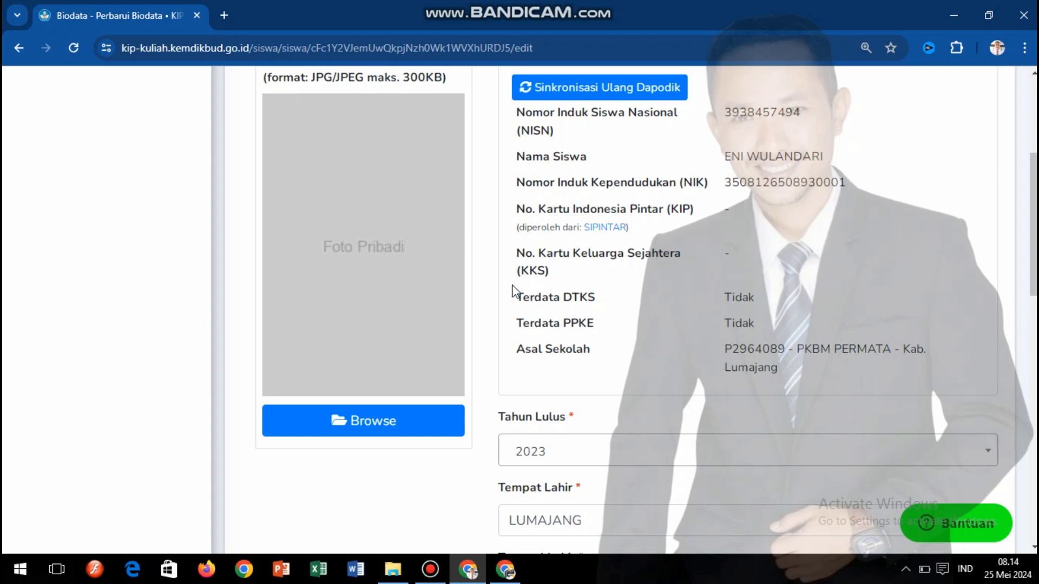
{"action": "left_click", "coordinate": [528, 299]}
{"action": "left_click_drag", "start_coordinate": [529, 299], "coordinate": [719, 303]}
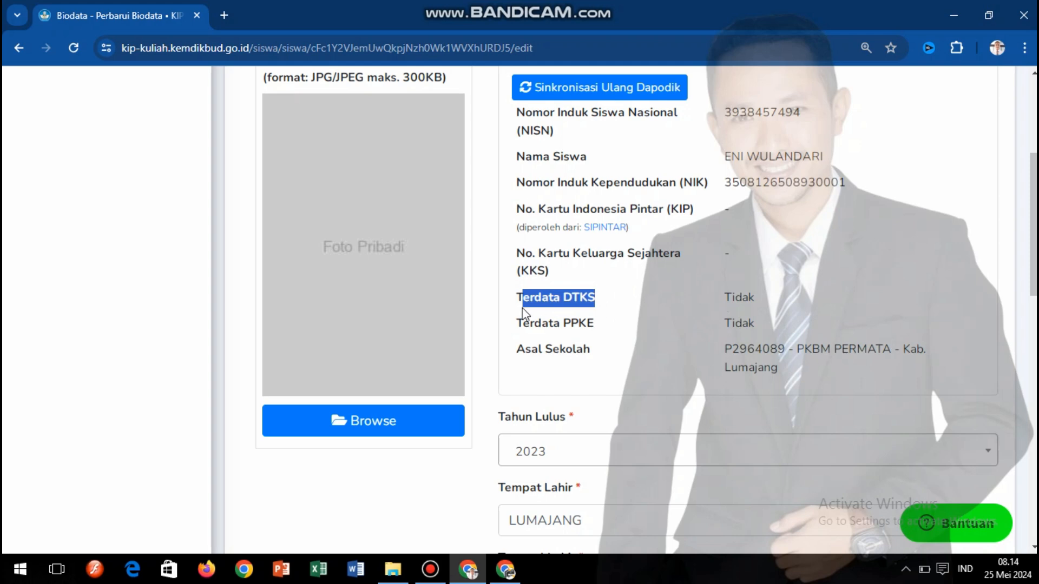
{"action": "left_click", "coordinate": [842, 259]}
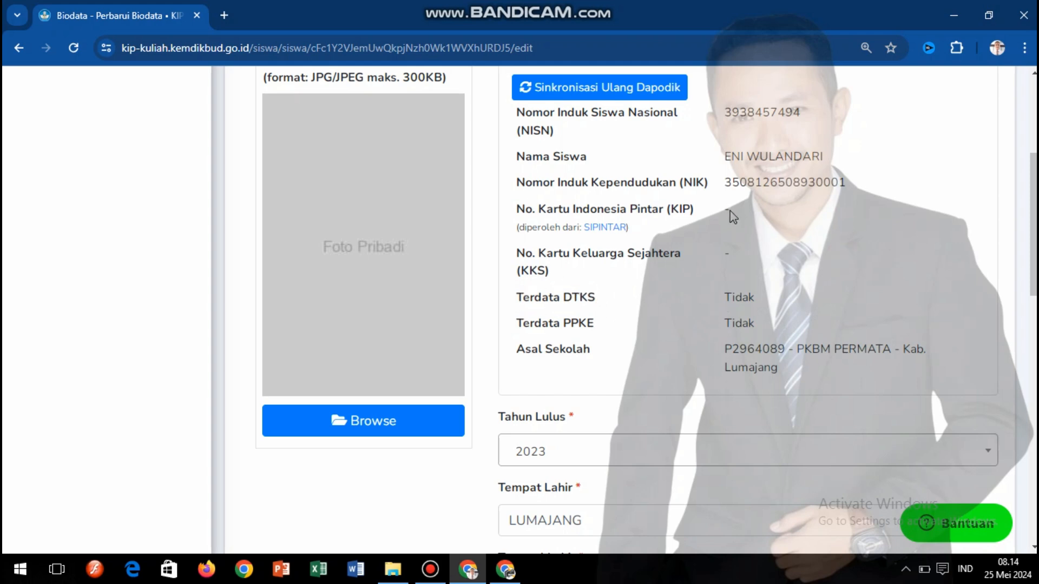
{"action": "left_click_drag", "start_coordinate": [729, 211], "coordinate": [511, 207]}
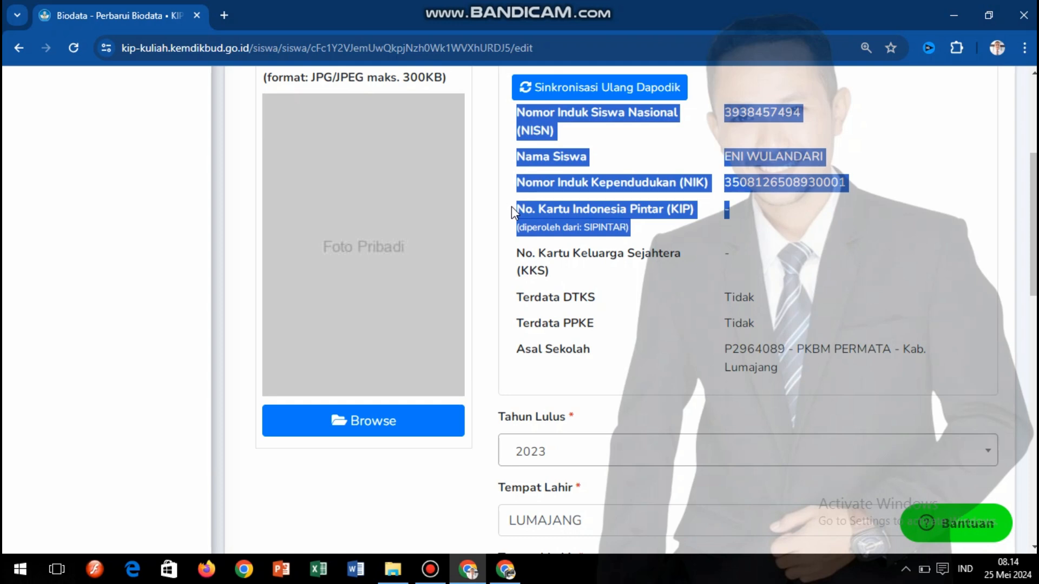
{"action": "left_click", "coordinate": [725, 256]}
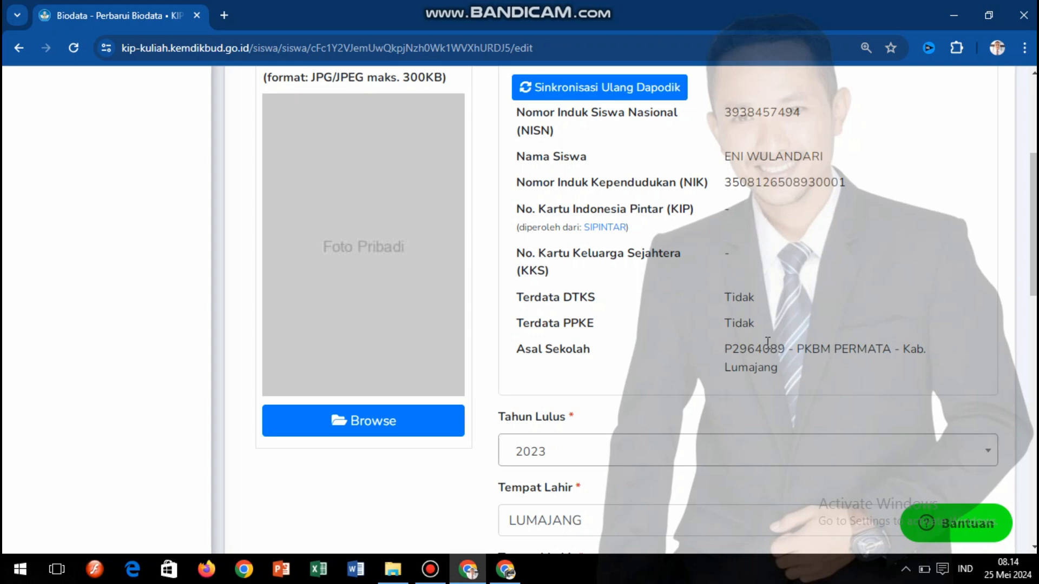
- Change the Tahun Lulus dropdown from 2023 to 2024
{"action": "scroll", "coordinate": [1033, 224], "scroll_direction": "down", "scroll_amount": 5}
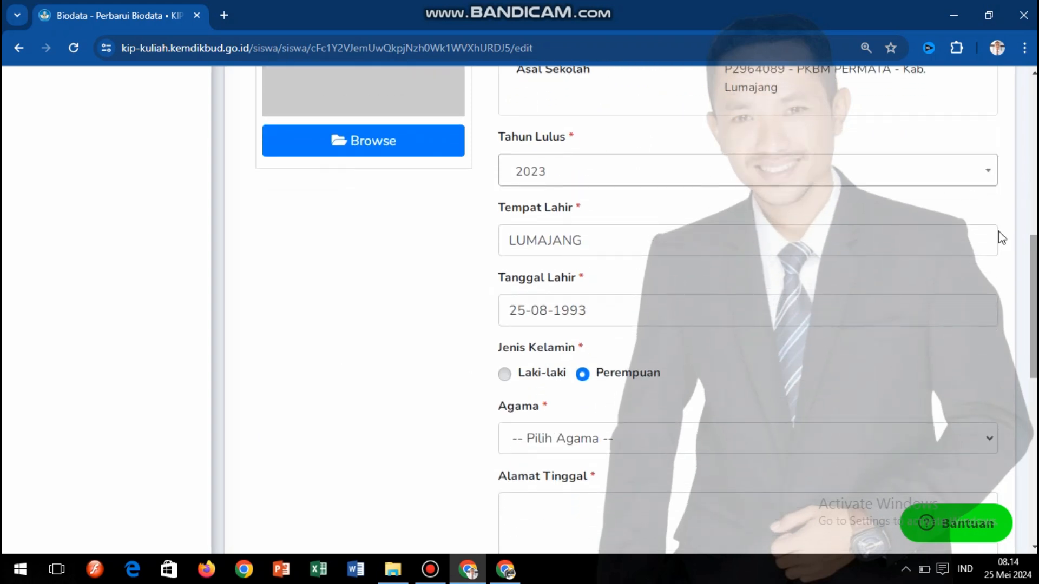
{"action": "left_click", "coordinate": [657, 173]}
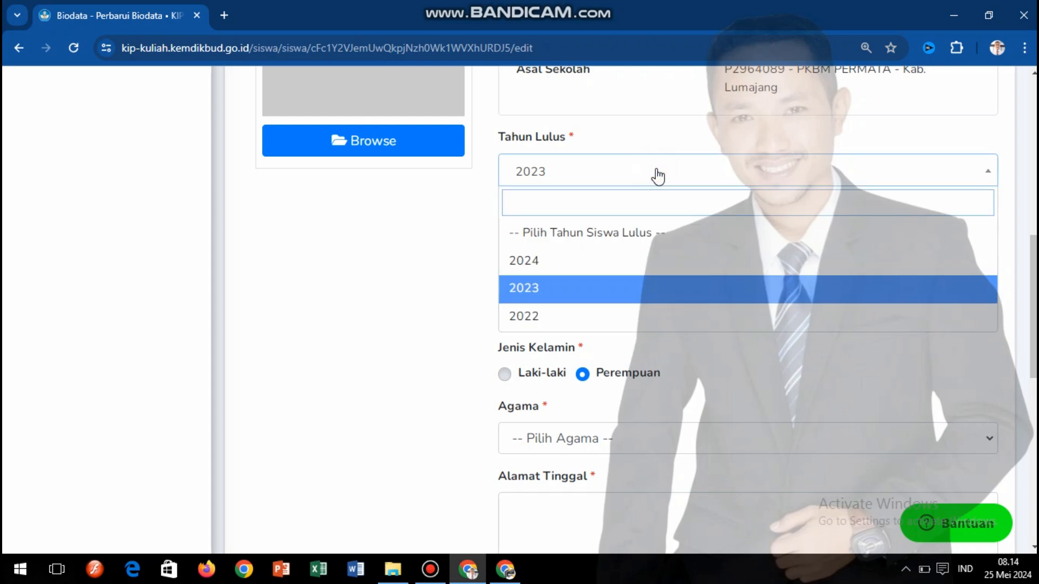
{"action": "left_click", "coordinate": [535, 266]}
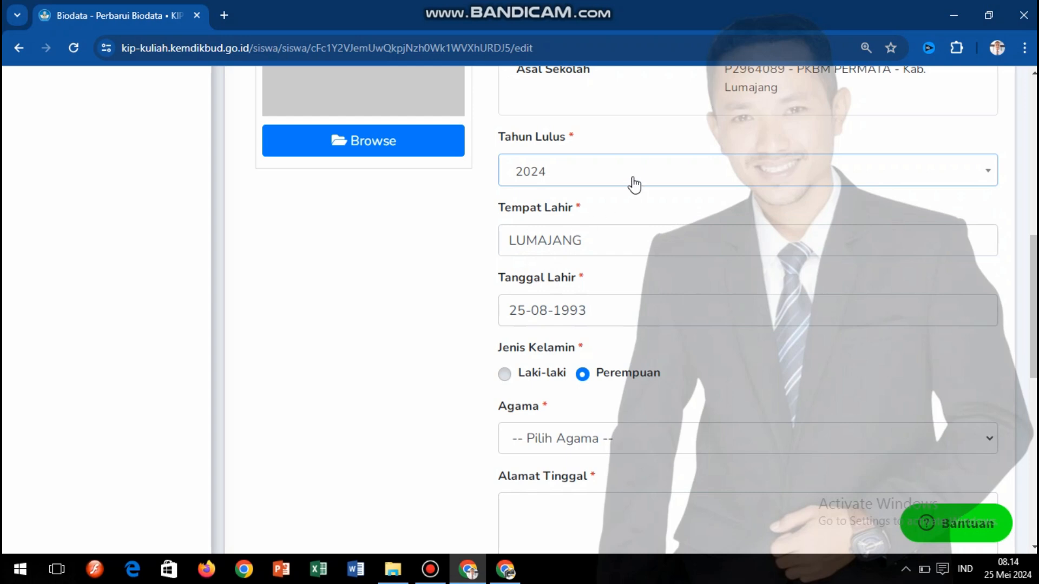
{"action": "left_click", "coordinate": [688, 183]}
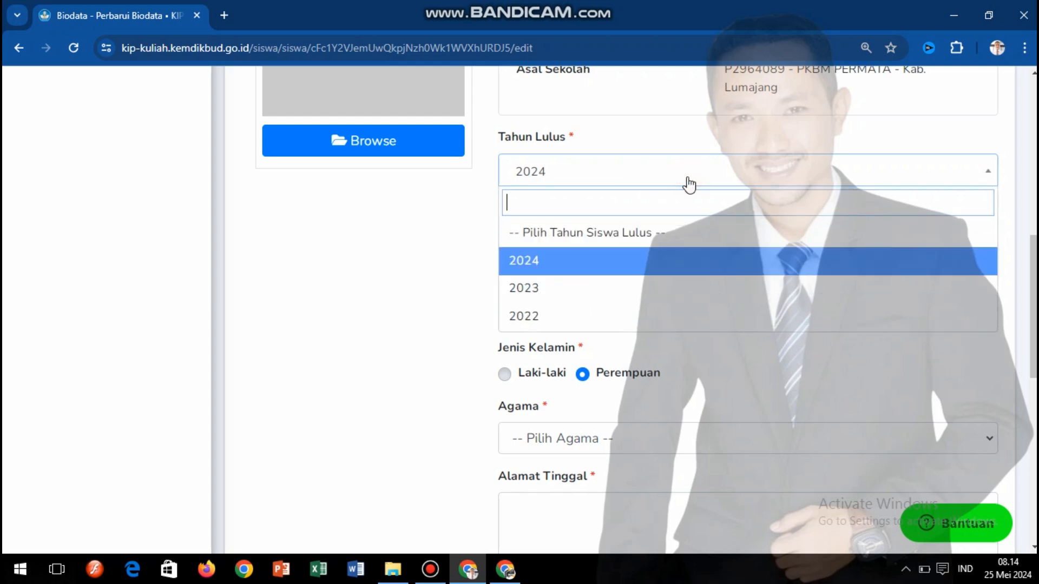
{"action": "left_click", "coordinate": [434, 216]}
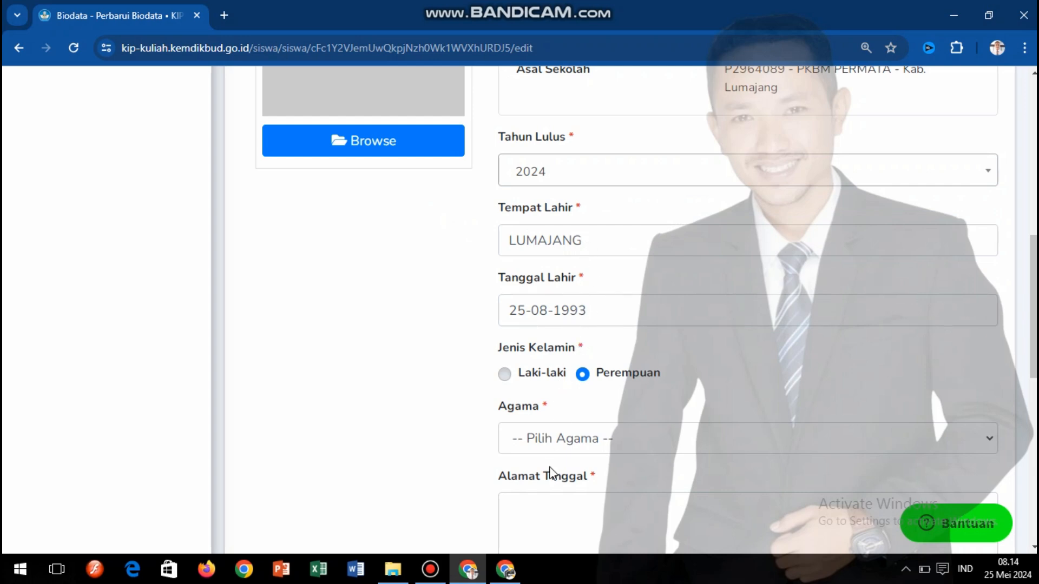
{"action": "left_click_drag", "start_coordinate": [1035, 274], "coordinate": [1035, 327]}
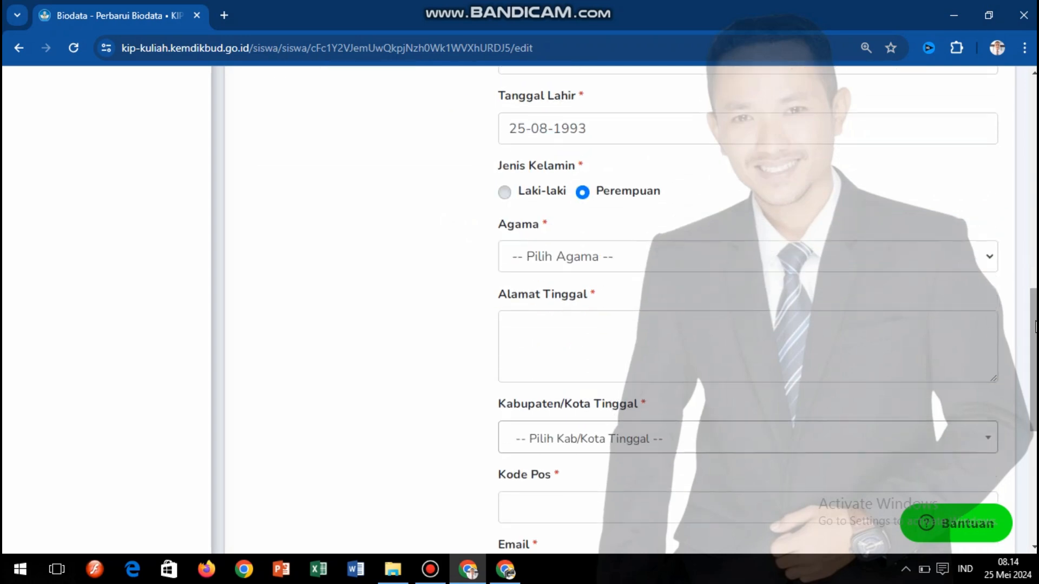
{"action": "left_click", "coordinate": [590, 257]}
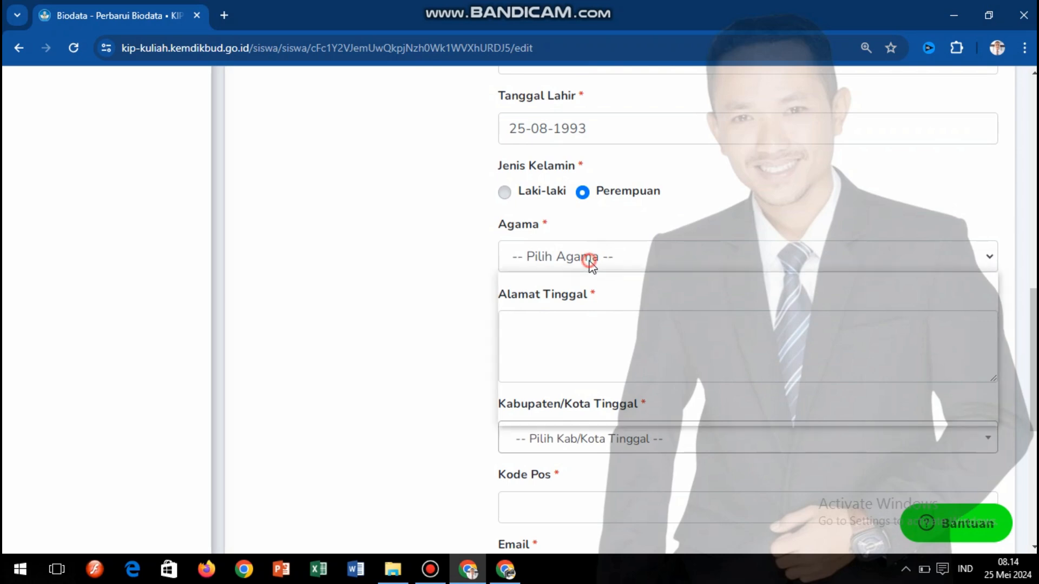
{"action": "left_click", "coordinate": [476, 276]}
{"action": "left_click", "coordinate": [543, 330]}
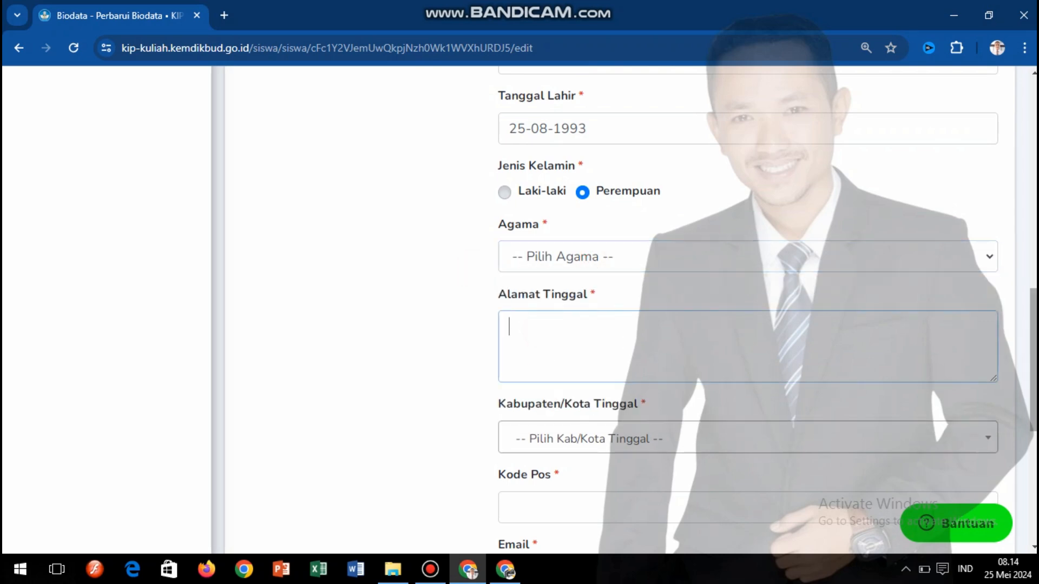
{"action": "scroll", "coordinate": [617, 195], "scroll_direction": "down", "scroll_amount": 6}
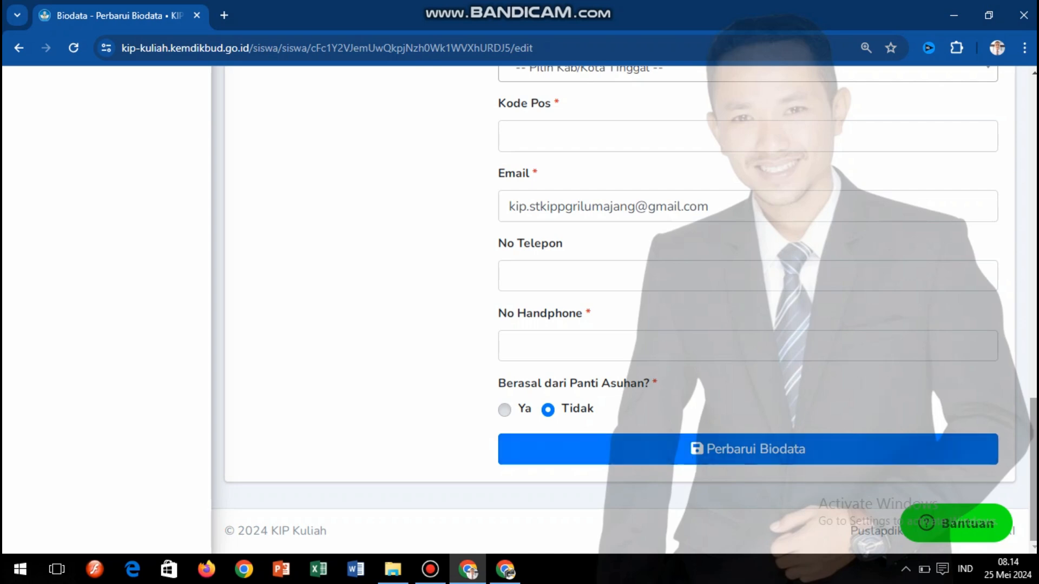
{"action": "scroll", "coordinate": [681, 140], "scroll_direction": "up", "scroll_amount": 10}
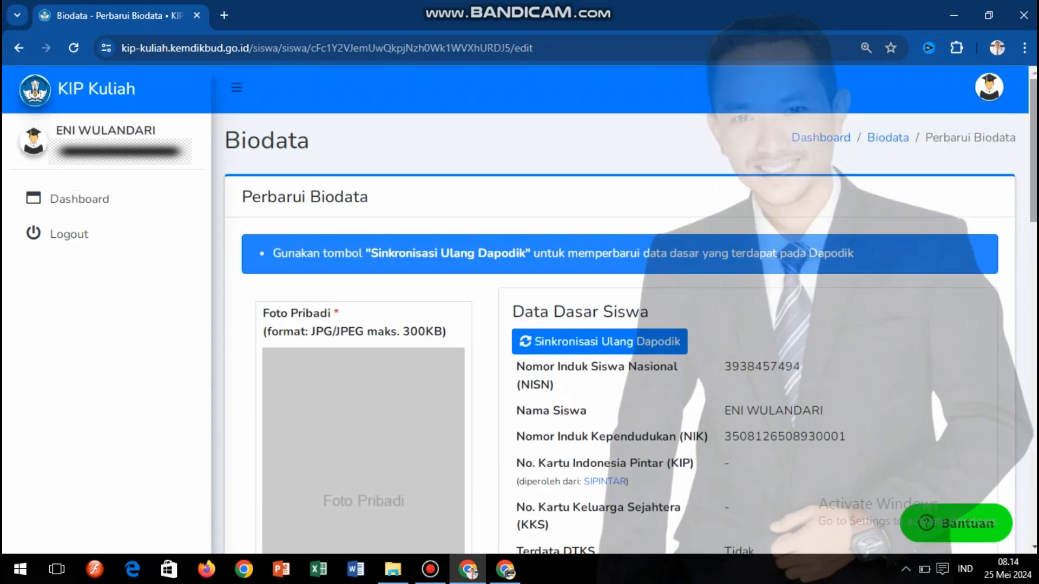
- Go back to the dashboard and view the Keluarga family data with blank KK and father fields
{"action": "left_click", "coordinate": [19, 48]}
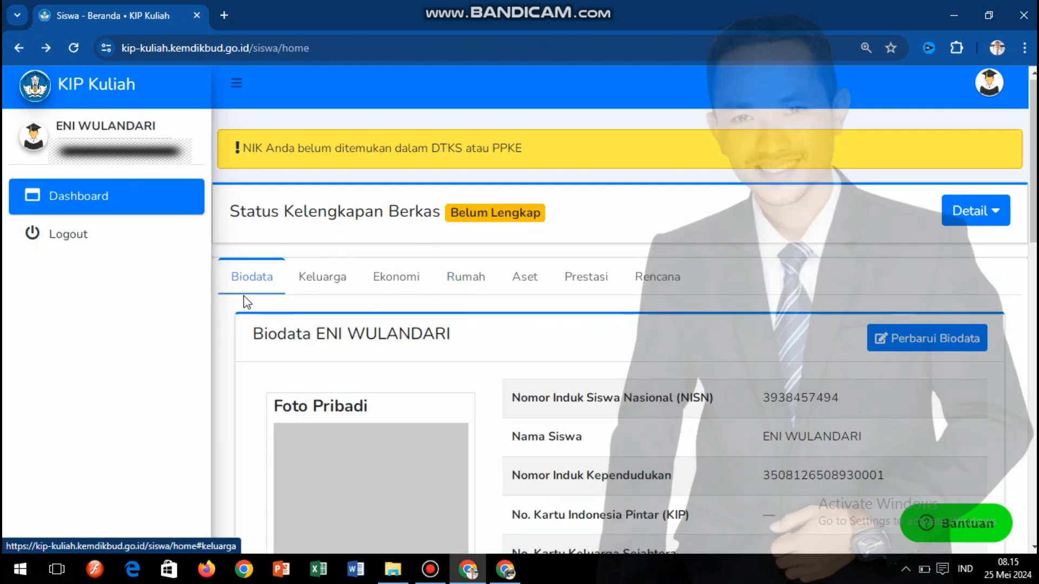
{"action": "left_click", "coordinate": [346, 287]}
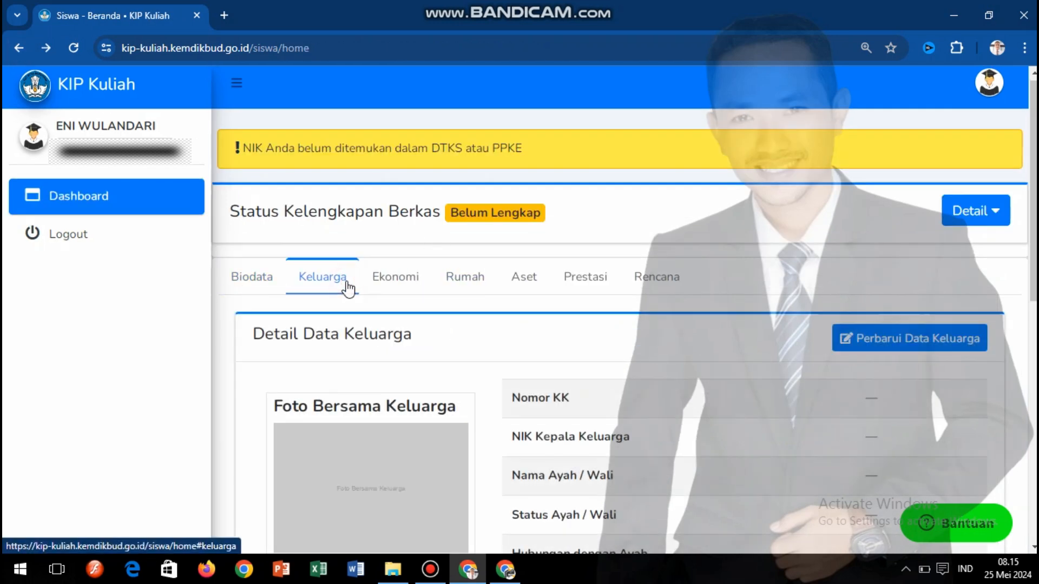
{"action": "scroll", "coordinate": [520, 308], "scroll_direction": "down", "scroll_amount": 5}
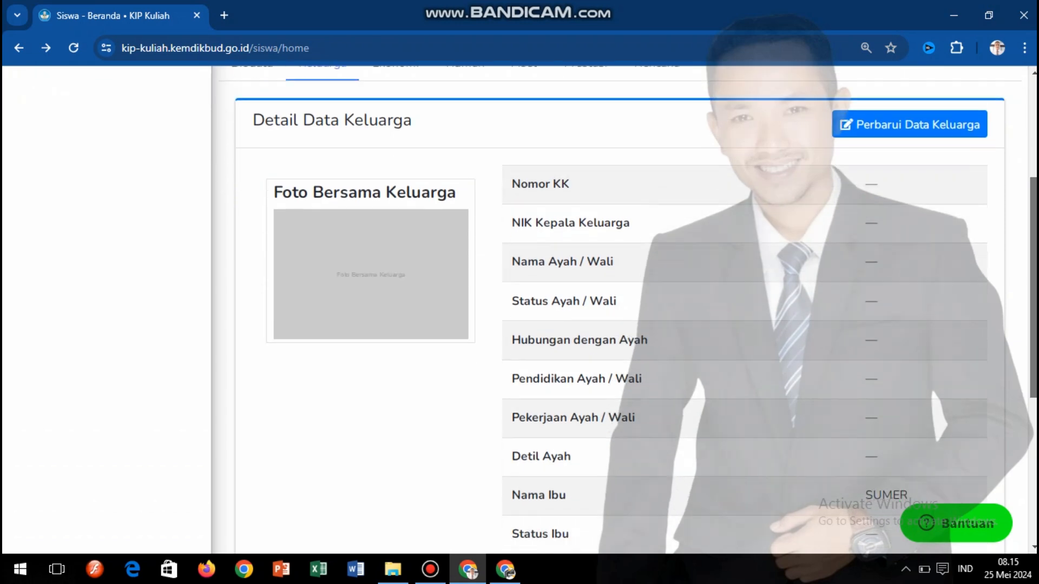
{"action": "scroll", "coordinate": [622, 308], "scroll_direction": "down", "scroll_amount": 2}
{"action": "scroll", "coordinate": [622, 308], "scroll_direction": "up", "scroll_amount": 6}
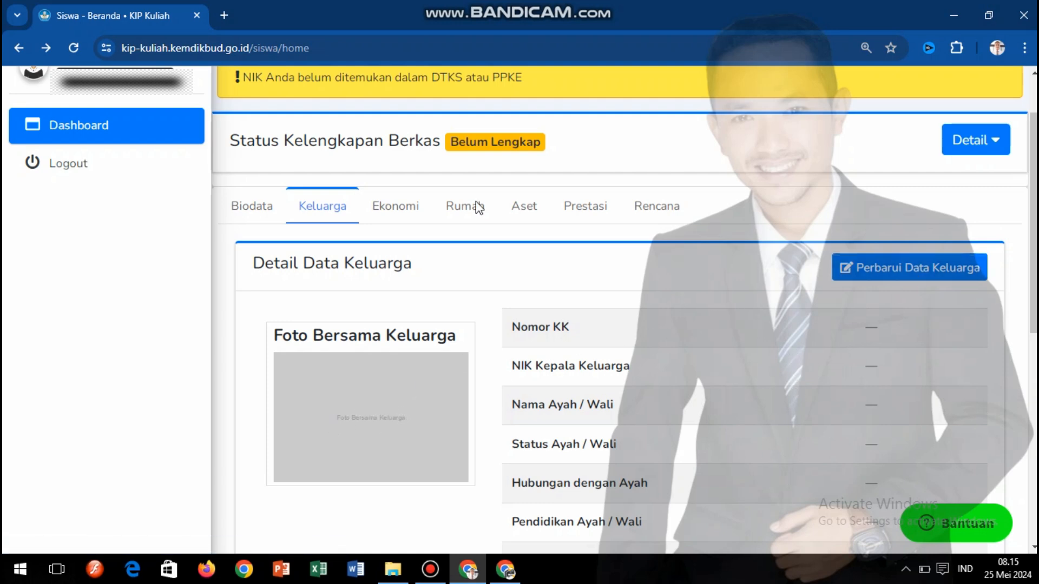
- Open the Ekonomi tab and review the blank jobs, incomes, debts and savings fields
{"action": "left_click", "coordinate": [384, 212]}
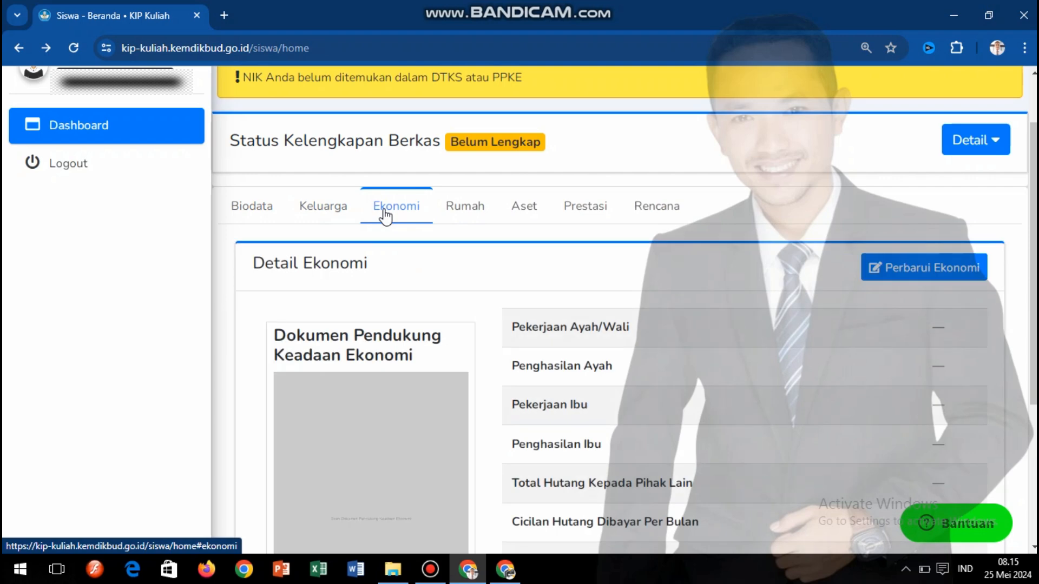
{"action": "left_click_drag", "start_coordinate": [1034, 216], "coordinate": [1034, 322]}
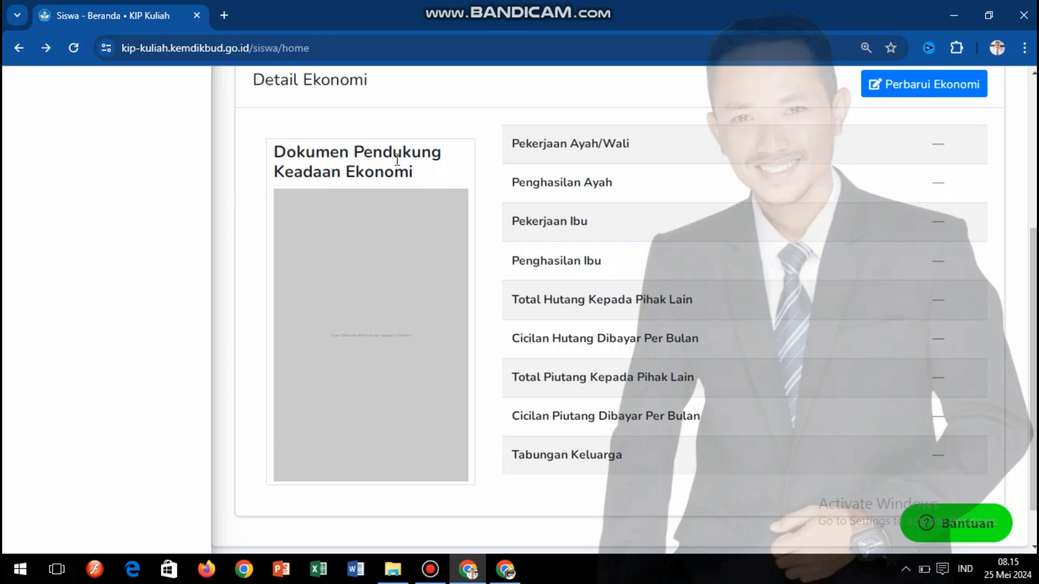
{"action": "left_click_drag", "start_coordinate": [417, 175], "coordinate": [261, 157]}
{"action": "left_click", "coordinate": [252, 145]}
{"action": "scroll", "coordinate": [1034, 367], "scroll_direction": "down", "scroll_amount": 1}
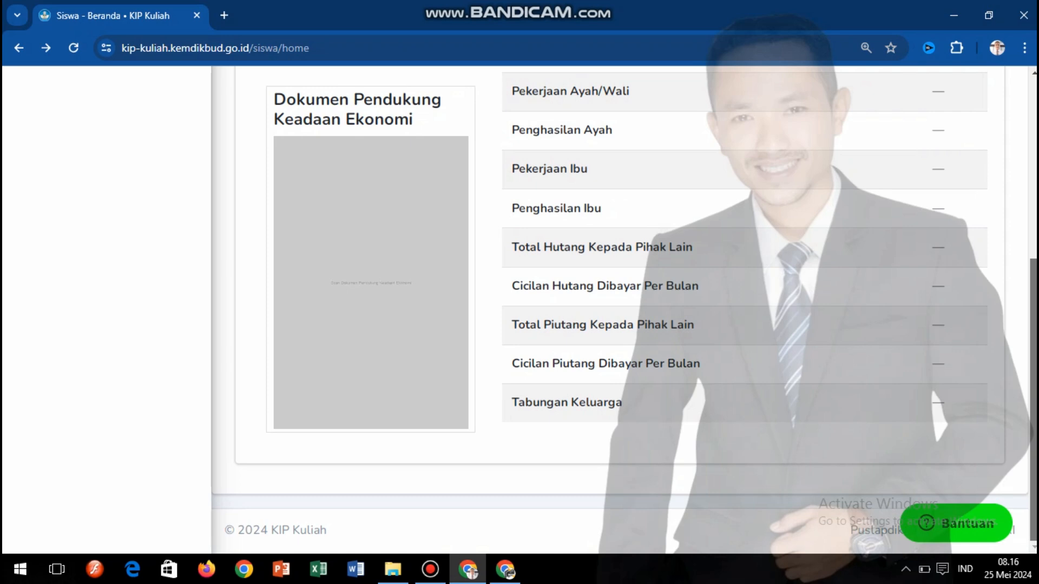
{"action": "scroll", "coordinate": [1033, 368], "scroll_direction": "up", "scroll_amount": 1}
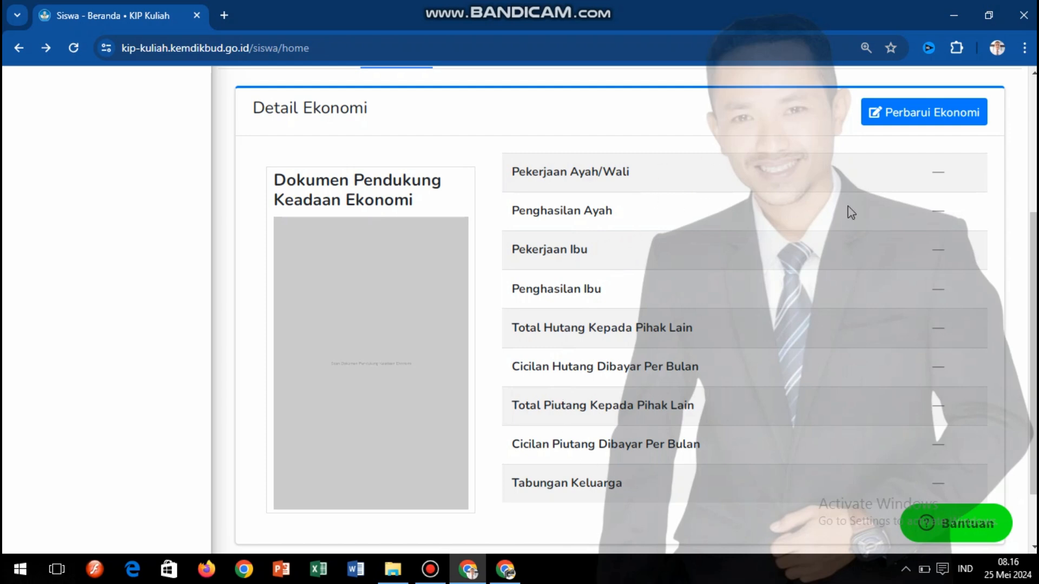
{"action": "scroll", "coordinate": [1034, 216], "scroll_direction": "up", "scroll_amount": 2}
{"action": "scroll", "coordinate": [623, 308], "scroll_direction": "up", "scroll_amount": 1}
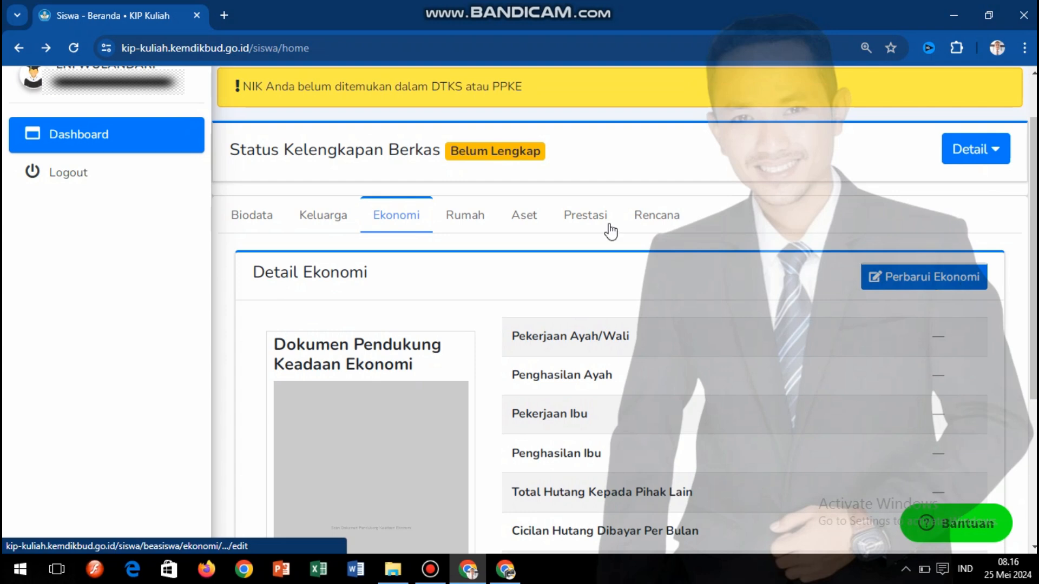
{"action": "left_click", "coordinate": [470, 219]}
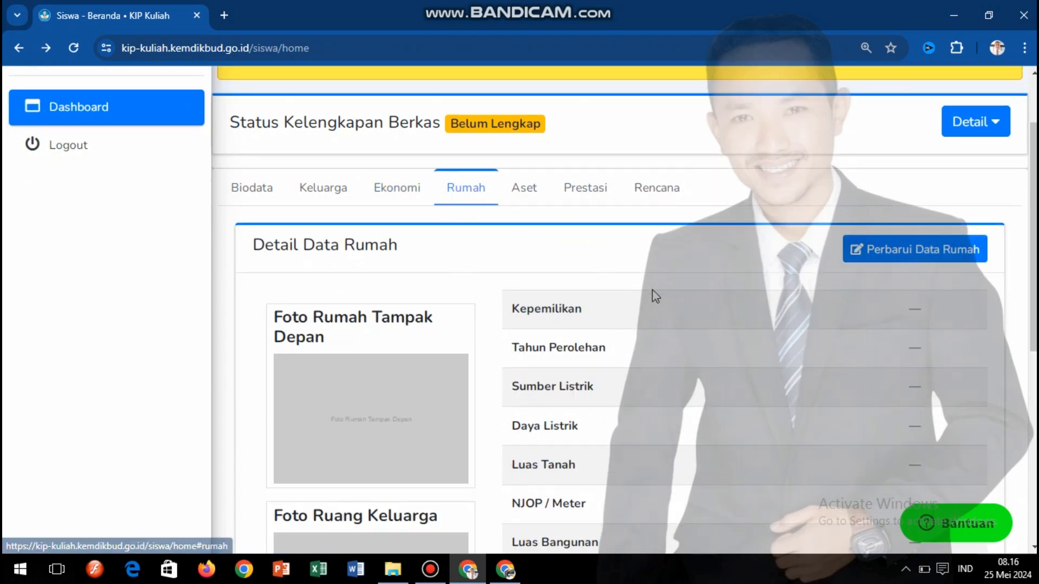
{"action": "scroll", "coordinate": [651, 289], "scroll_direction": "down", "scroll_amount": 2}
{"action": "scroll", "coordinate": [517, 199], "scroll_direction": "down", "scroll_amount": 1}
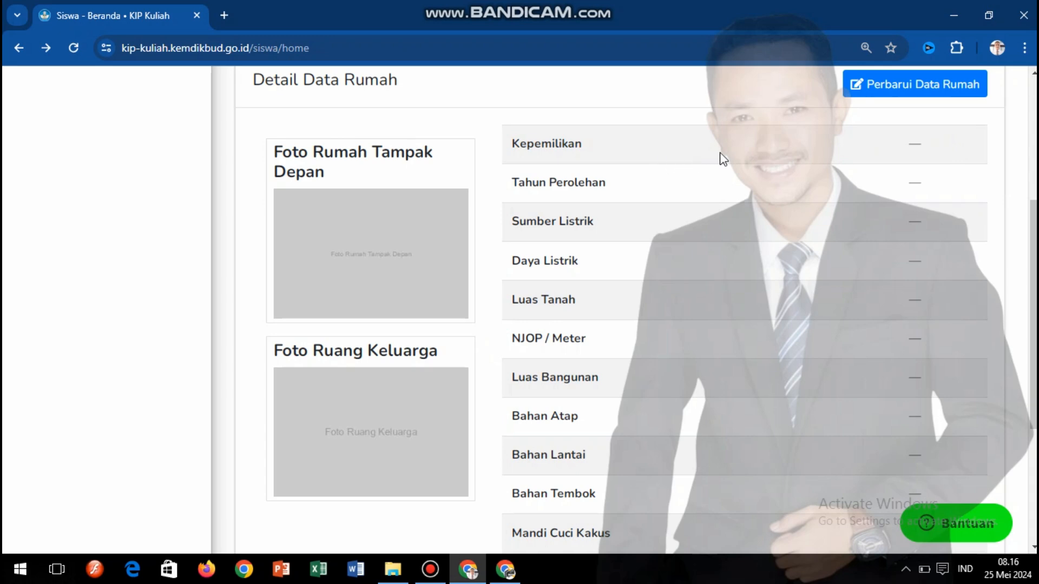
{"action": "left_click_drag", "start_coordinate": [1033, 244], "coordinate": [1034, 213]}
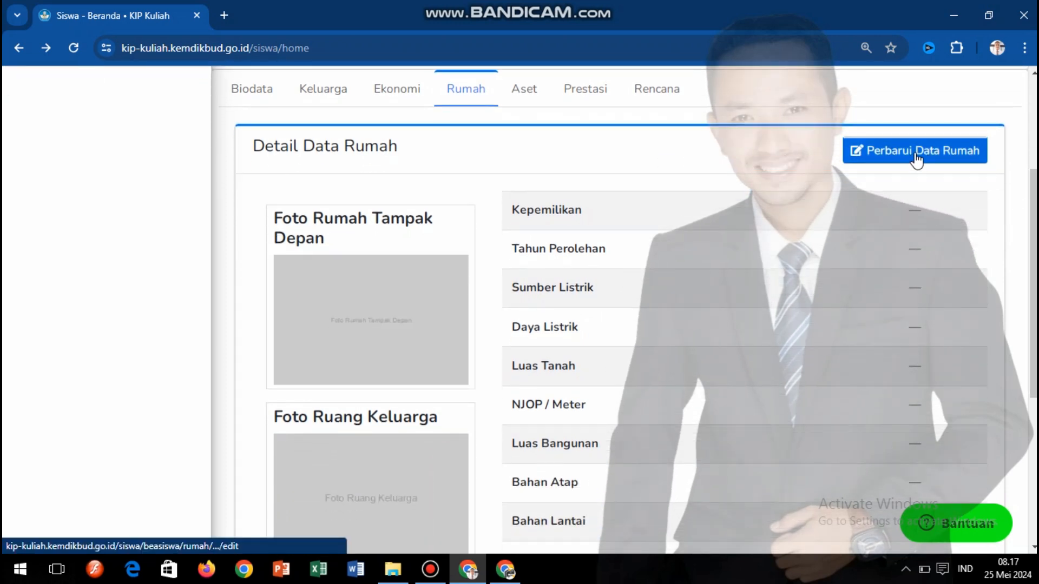
{"action": "scroll", "coordinate": [490, 108], "scroll_direction": "down", "scroll_amount": 2}
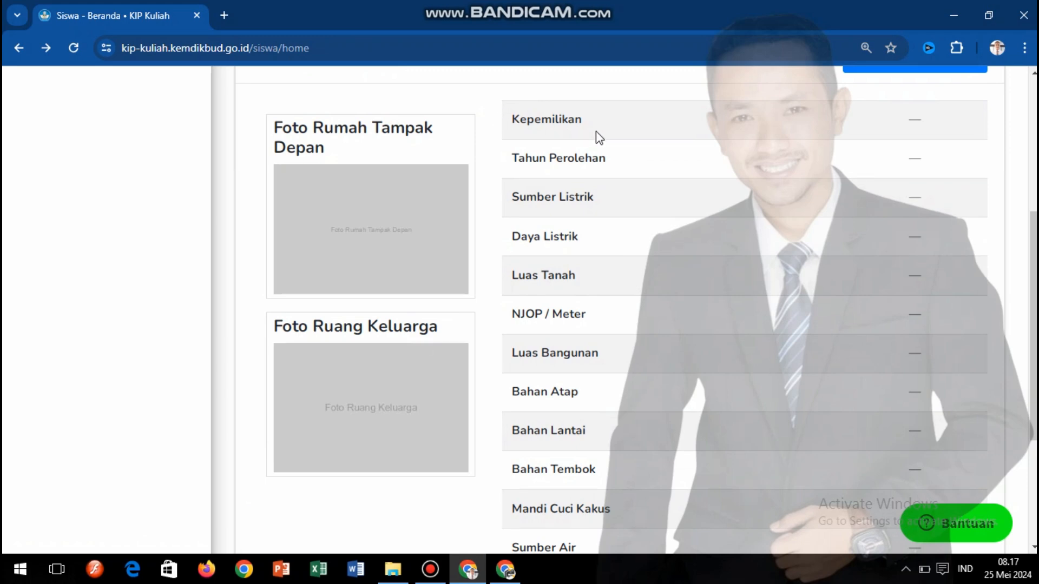
{"action": "left_click", "coordinate": [518, 158]}
{"action": "left_click_drag", "start_coordinate": [518, 158], "coordinate": [614, 163]}
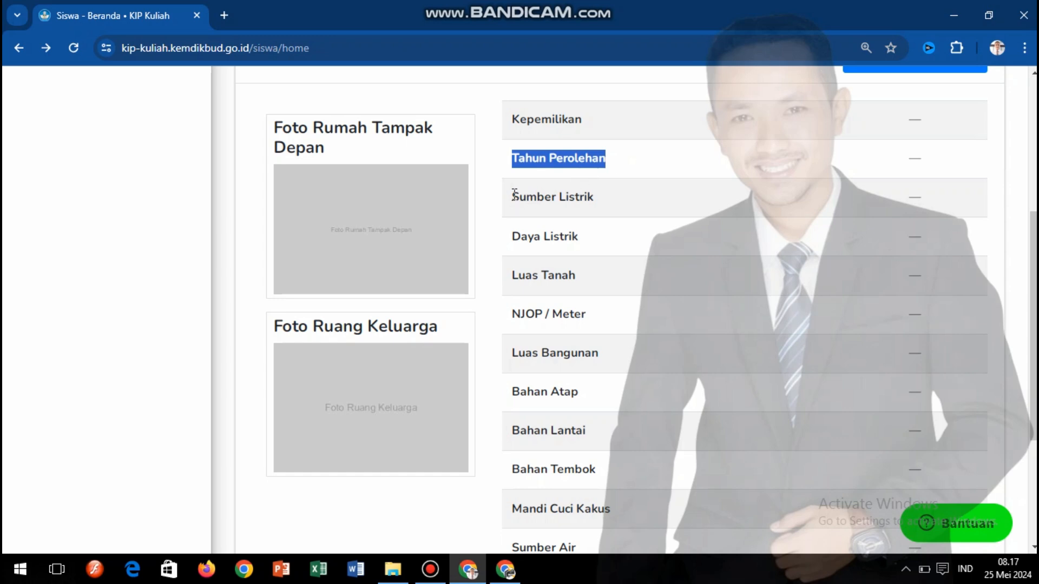
{"action": "left_click_drag", "start_coordinate": [513, 197], "coordinate": [615, 214]}
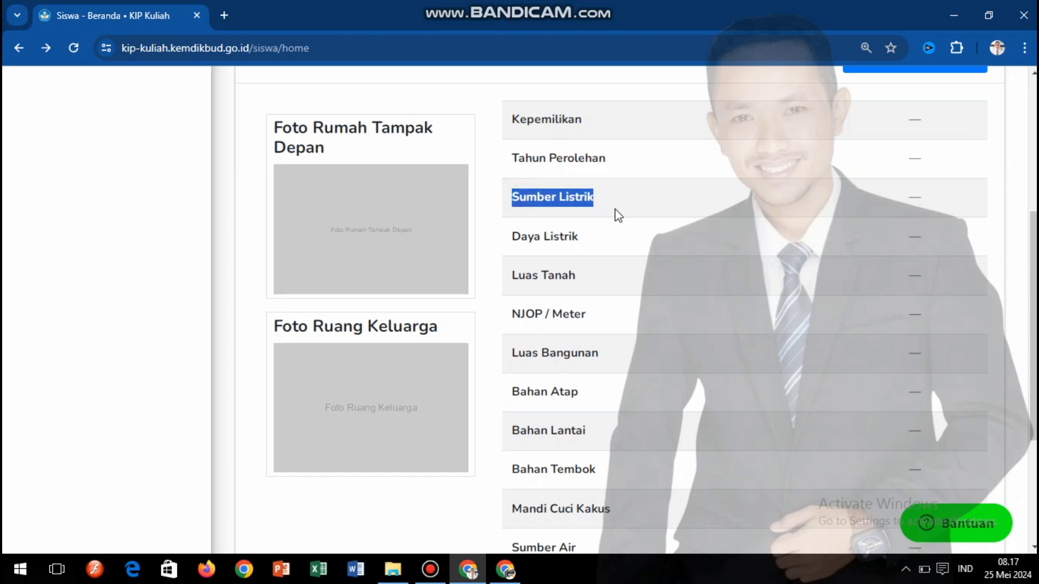
{"action": "left_click", "coordinate": [496, 196]}
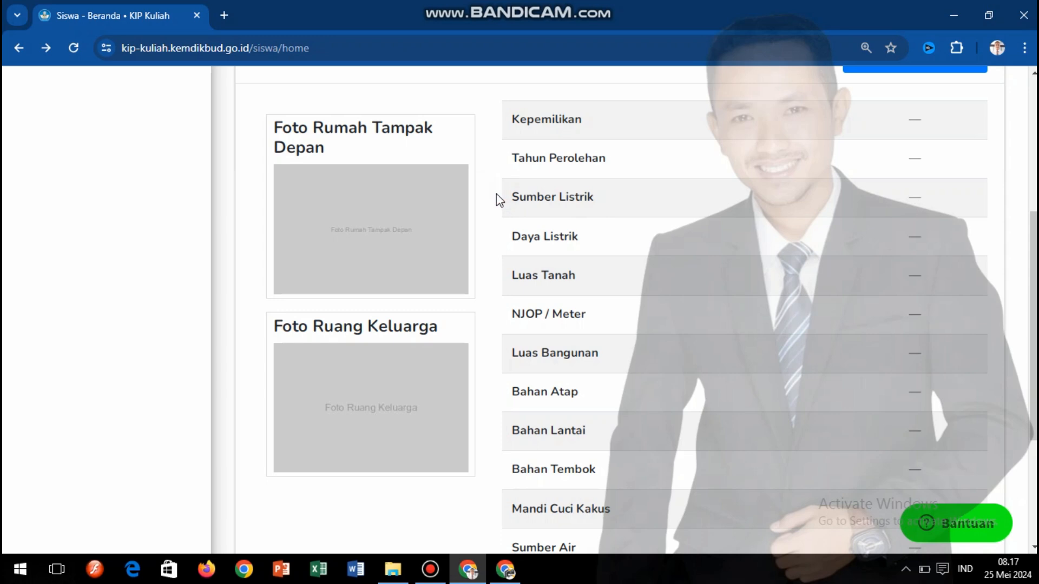
{"action": "left_click_drag", "start_coordinate": [513, 240], "coordinate": [611, 249]}
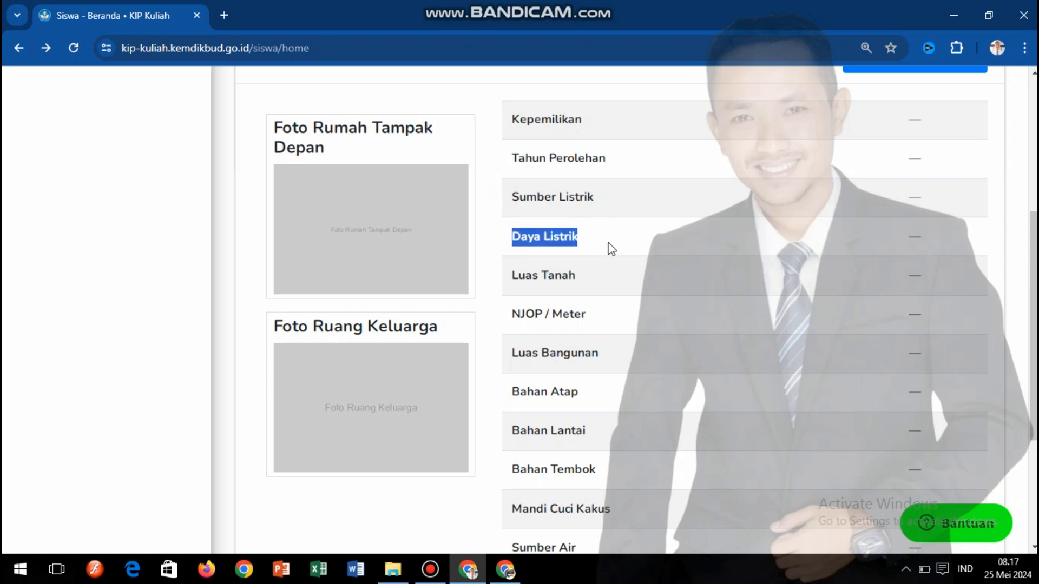
{"action": "left_click", "coordinate": [490, 255]}
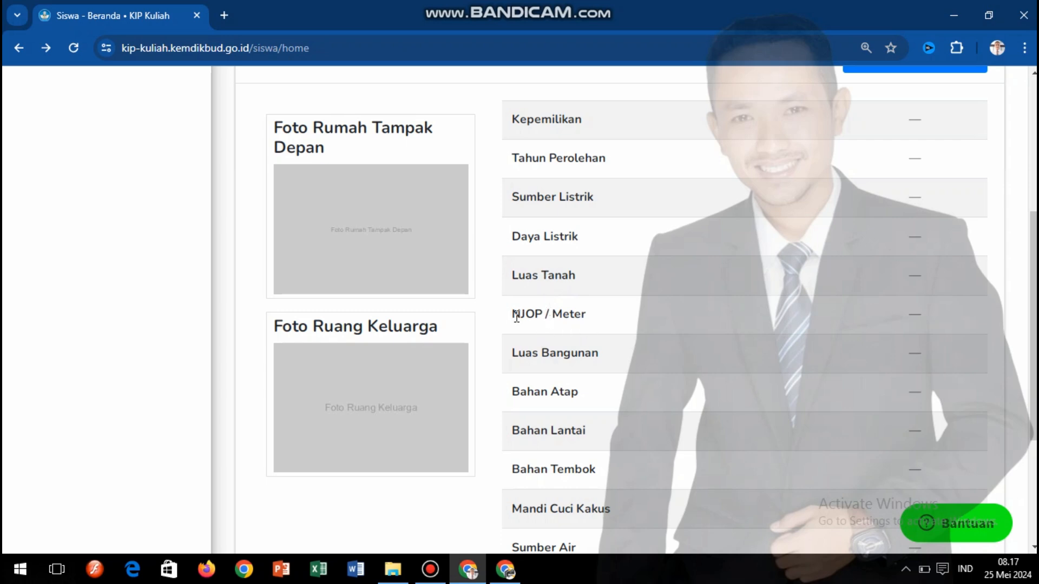
{"action": "left_click_drag", "start_coordinate": [513, 313], "coordinate": [617, 318]}
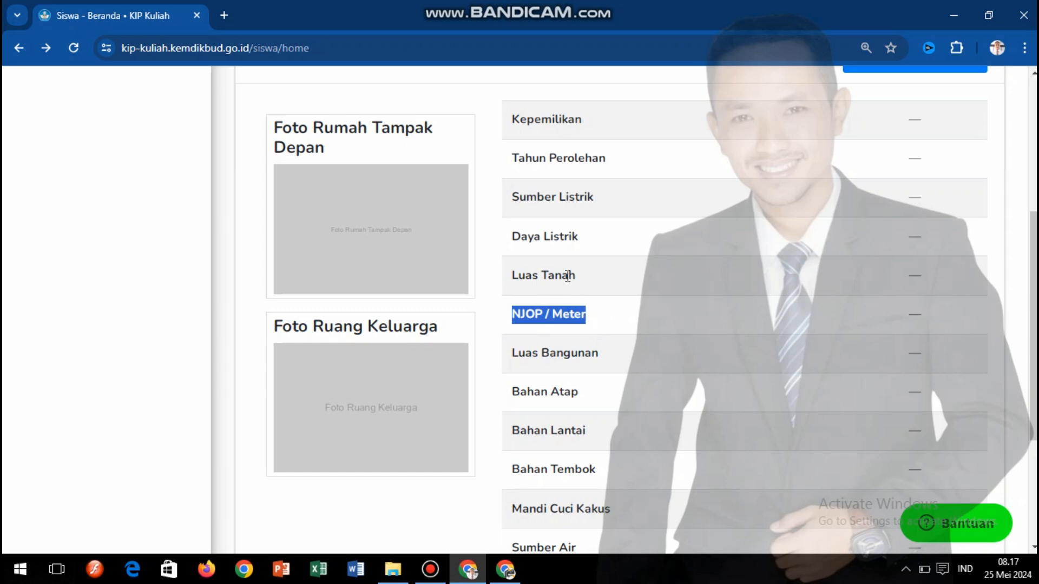
{"action": "left_click", "coordinate": [497, 299]}
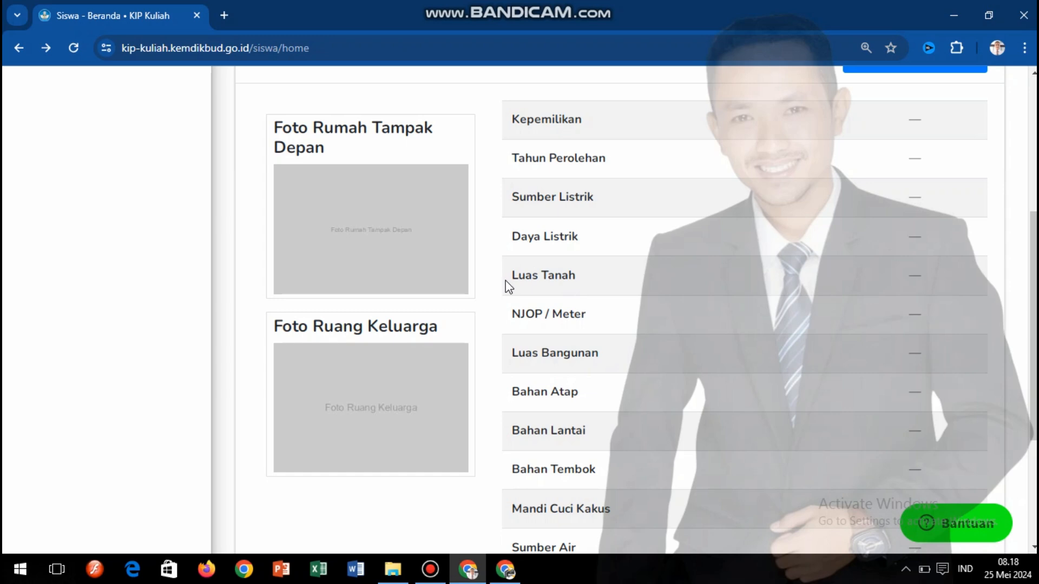
{"action": "left_click_drag", "start_coordinate": [511, 275], "coordinate": [568, 276]}
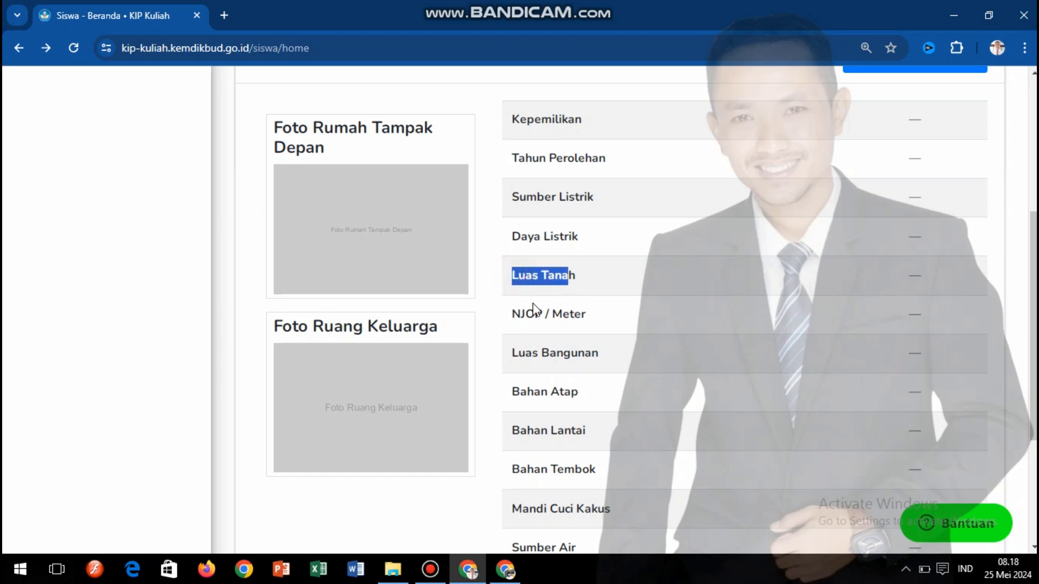
{"action": "left_click_drag", "start_coordinate": [511, 312], "coordinate": [588, 319]}
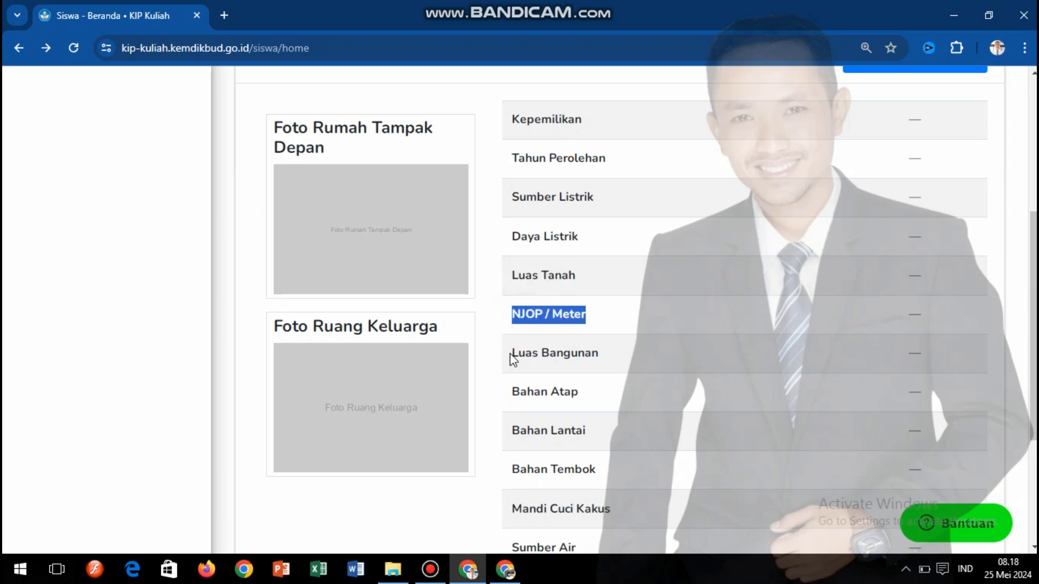
{"action": "left_click_drag", "start_coordinate": [510, 352], "coordinate": [623, 364]}
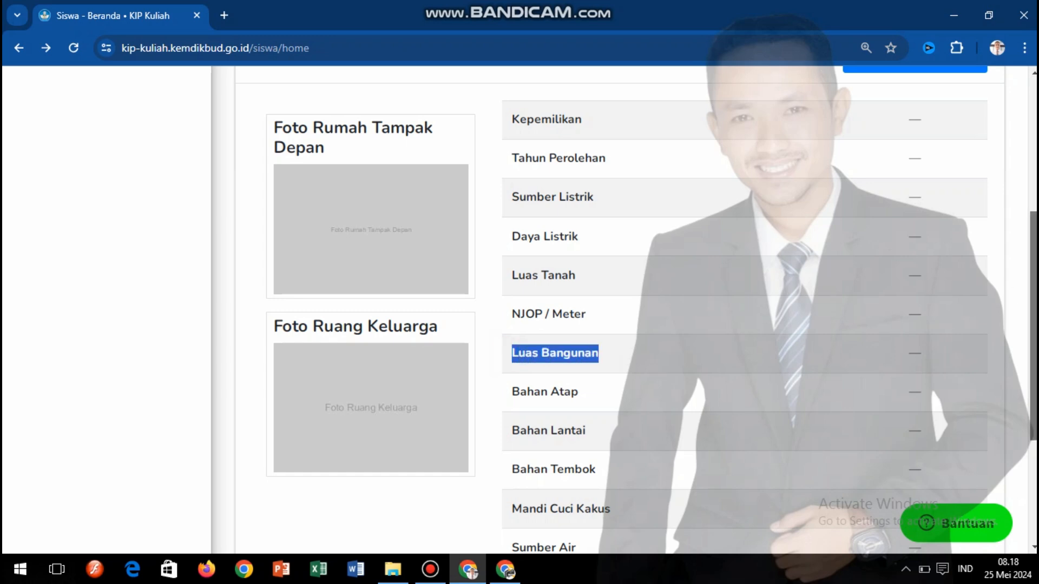
{"action": "scroll", "coordinate": [1033, 325], "scroll_direction": "down", "scroll_amount": 4}
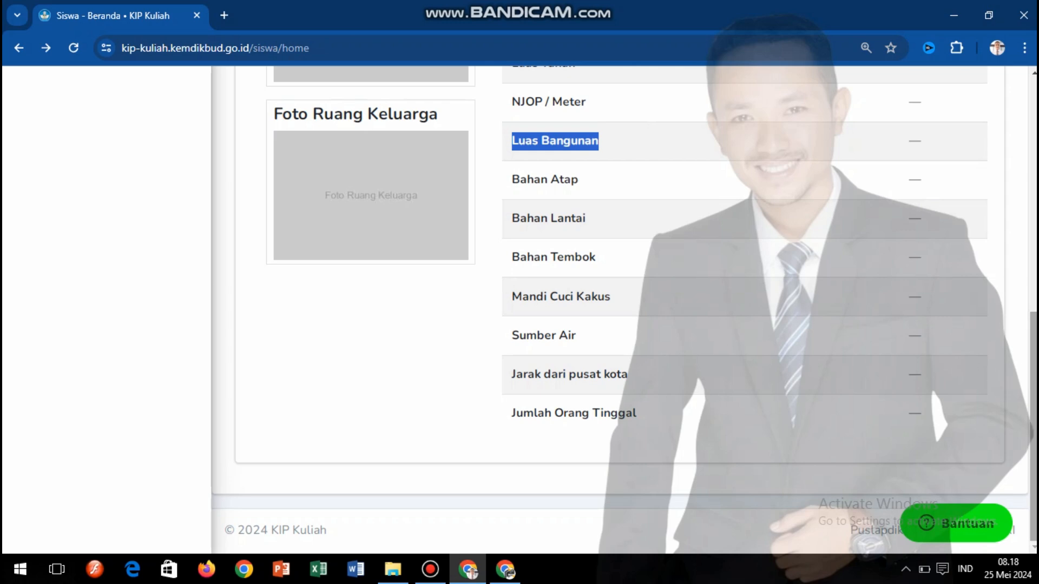
{"action": "left_click_drag", "start_coordinate": [1033, 366], "coordinate": [1034, 192]}
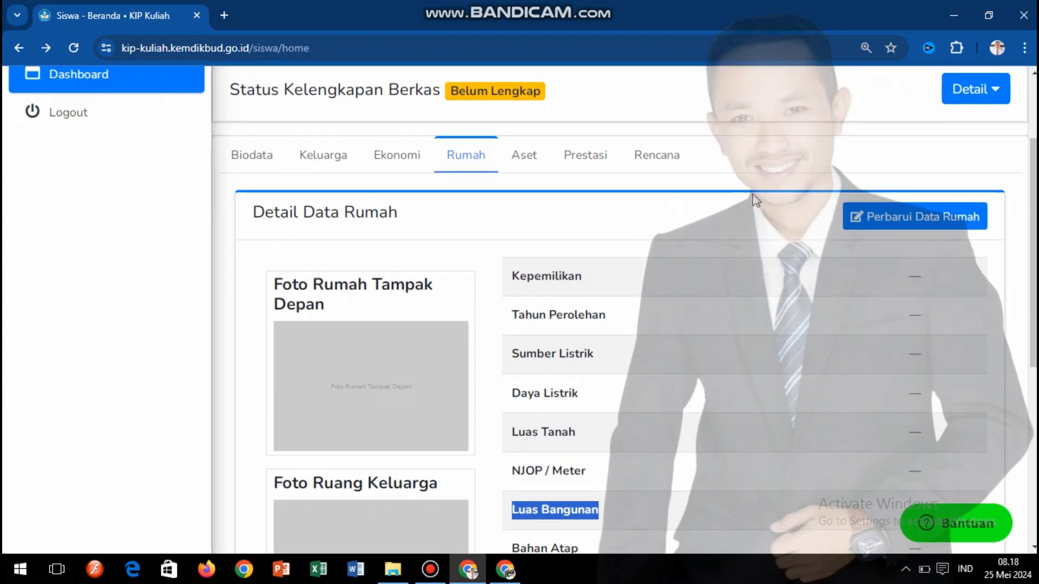
- Open the Aset tab showing its empty asset table, then choose Tambah Aset
{"action": "left_click", "coordinate": [513, 164]}
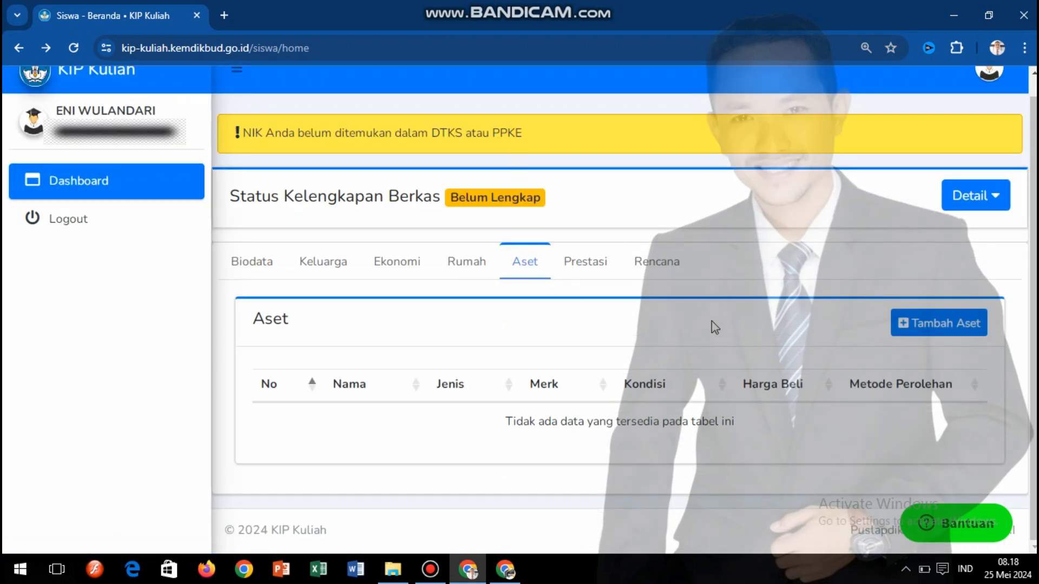
{"action": "left_click", "coordinate": [940, 331]}
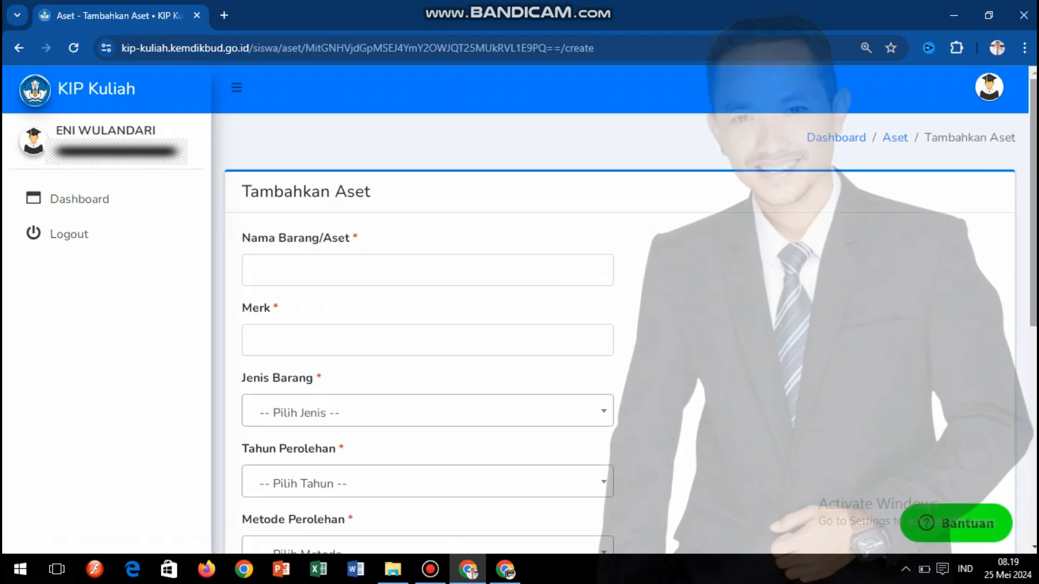
- Pick SEPEDA MOTOR and BEAT from autofill, and set Jenis Barang to Transportasi
{"action": "scroll", "coordinate": [498, 216], "scroll_direction": "down", "scroll_amount": 2}
{"action": "left_click", "coordinate": [495, 175]}
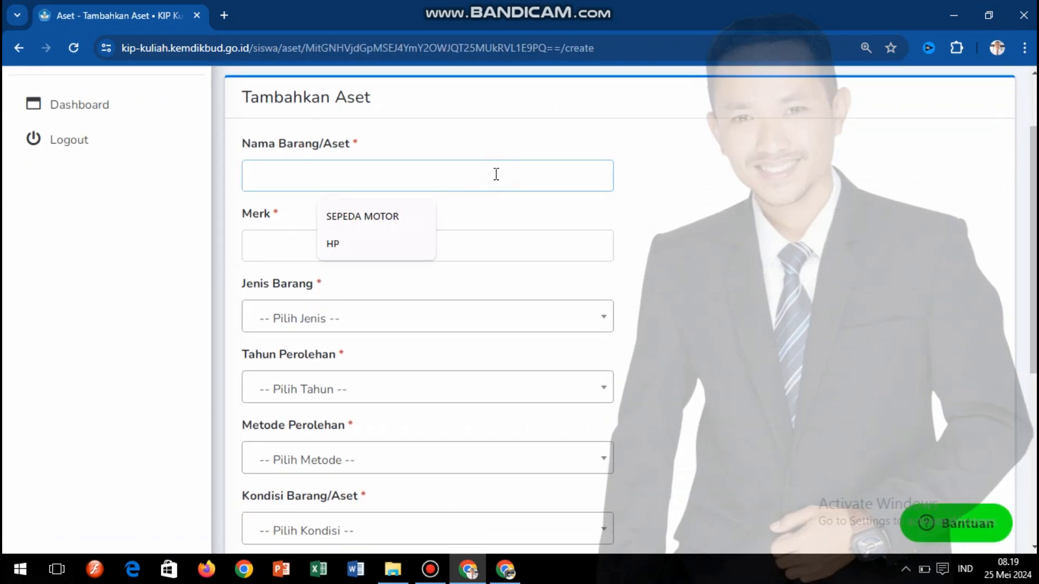
{"action": "left_click", "coordinate": [372, 219]}
{"action": "left_click", "coordinate": [356, 246]}
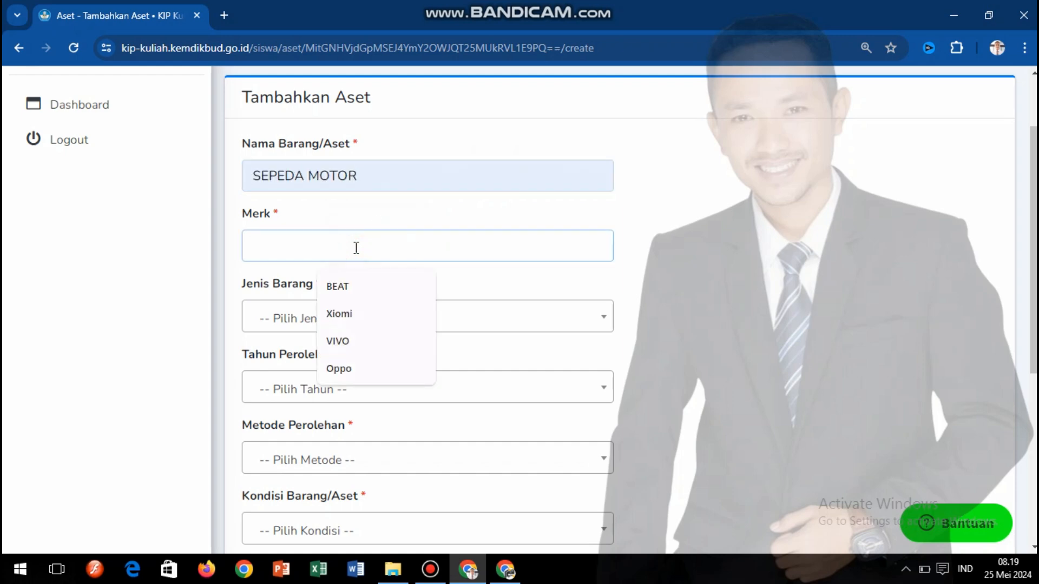
{"action": "left_click", "coordinate": [337, 286]}
{"action": "left_click", "coordinate": [354, 319]}
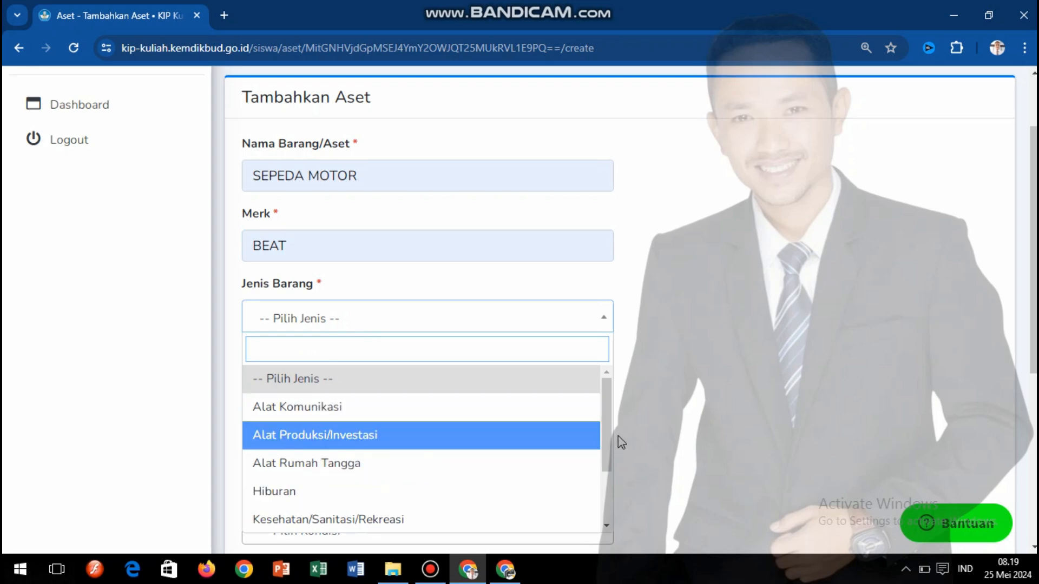
{"action": "left_click_drag", "start_coordinate": [616, 441], "coordinate": [611, 489]}
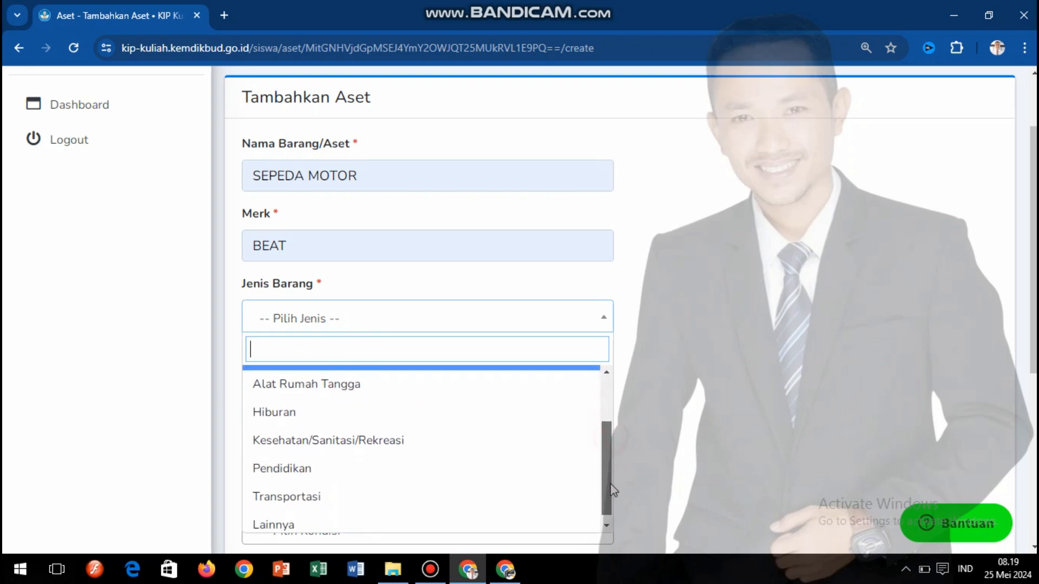
{"action": "left_click", "coordinate": [381, 495]}
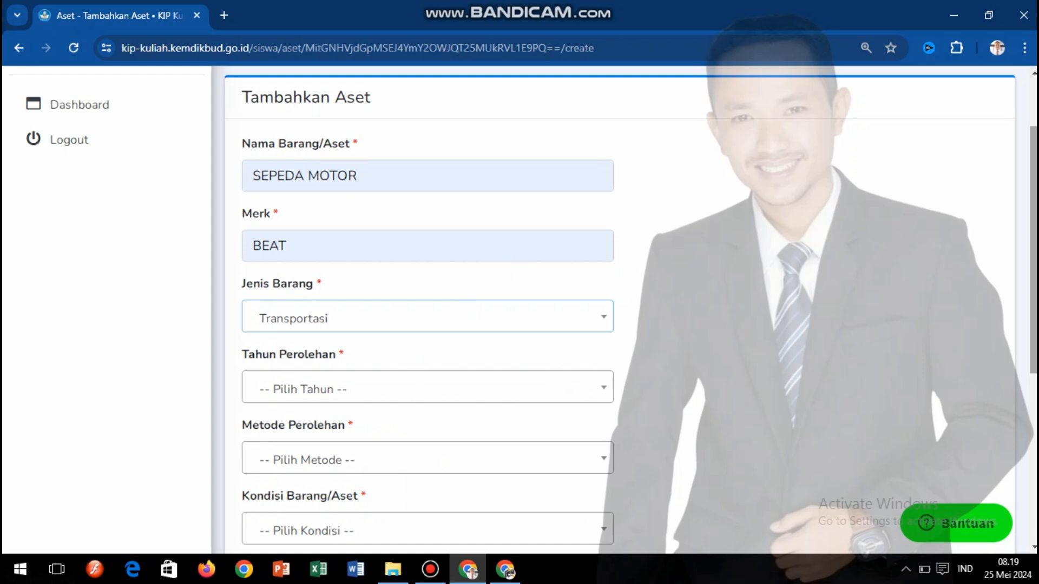
- Scroll through the rest of the asset form, then go back without saving
{"action": "scroll", "coordinate": [1033, 254], "scroll_direction": "down", "scroll_amount": 1}
{"action": "scroll", "coordinate": [1032, 259], "scroll_direction": "down", "scroll_amount": 1}
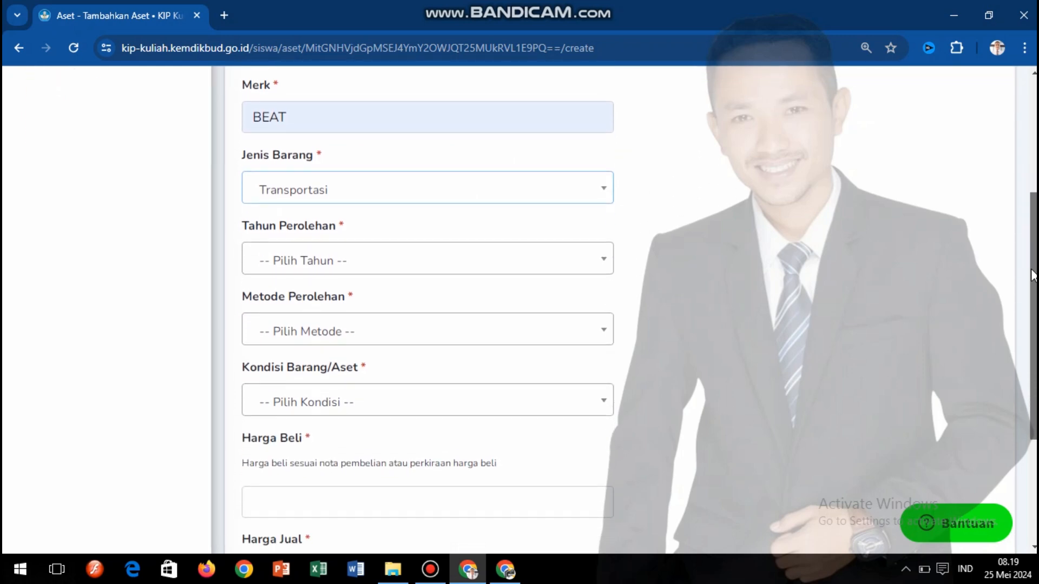
{"action": "scroll", "coordinate": [1025, 314], "scroll_direction": "down", "scroll_amount": 2}
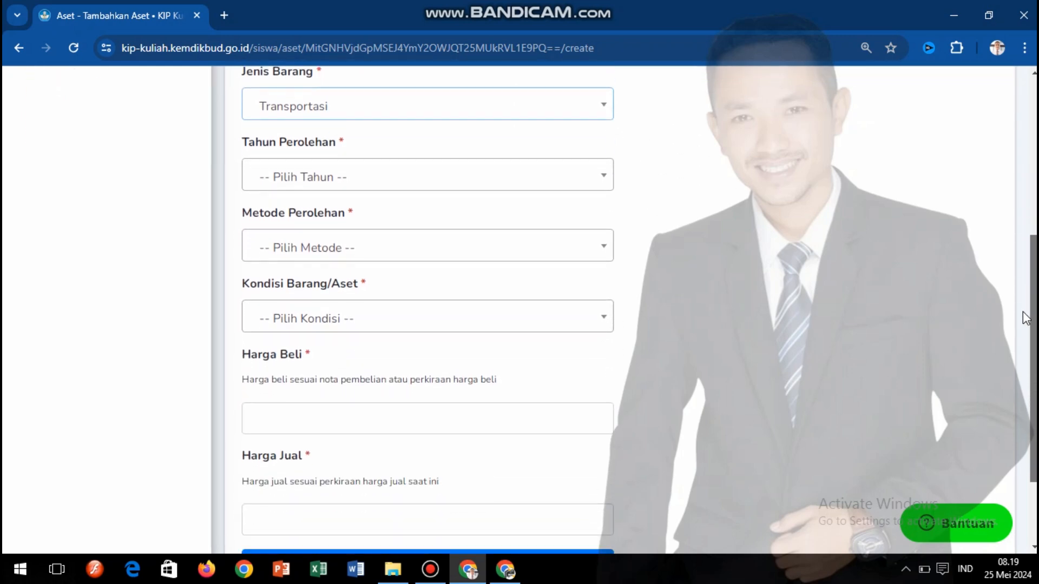
{"action": "left_click_drag", "start_coordinate": [1023, 313], "coordinate": [1024, 376]}
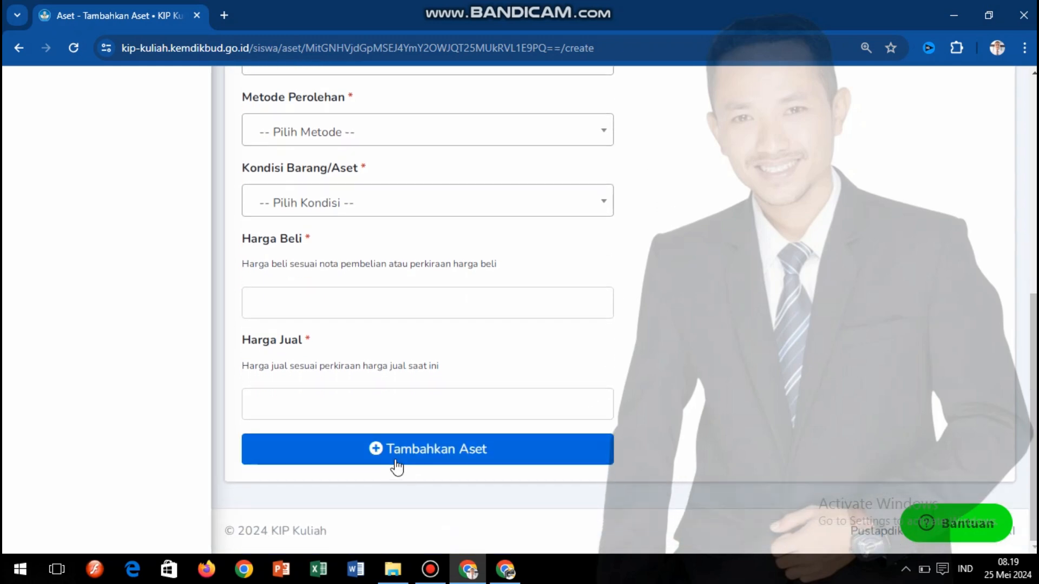
{"action": "left_click_drag", "start_coordinate": [1034, 346], "coordinate": [1034, 154]}
{"action": "scroll", "coordinate": [887, 139], "scroll_direction": "down", "scroll_amount": 3}
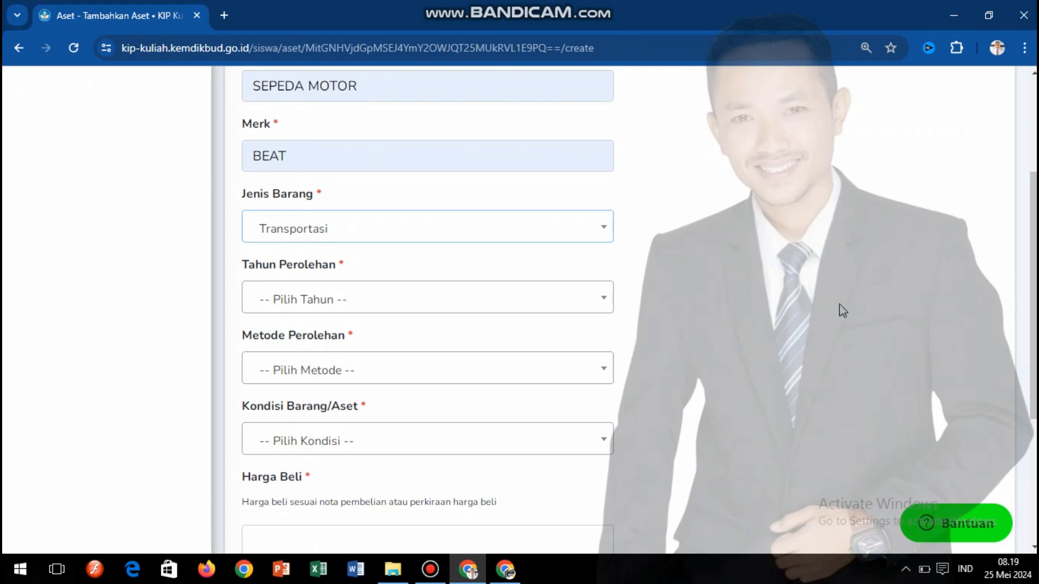
{"action": "scroll", "coordinate": [997, 155], "scroll_direction": "up", "scroll_amount": 3}
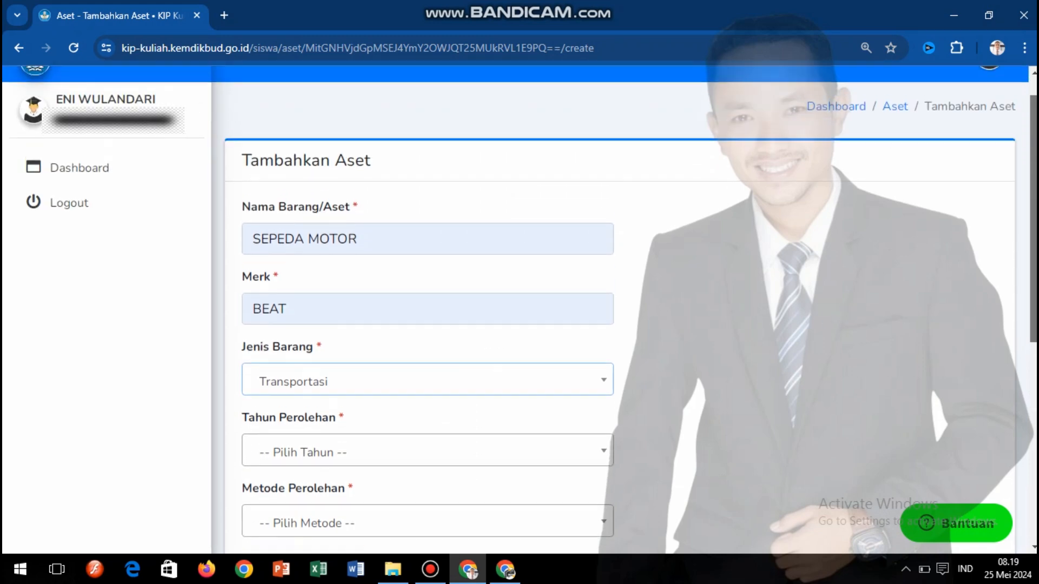
{"action": "left_click", "coordinate": [11, 52]}
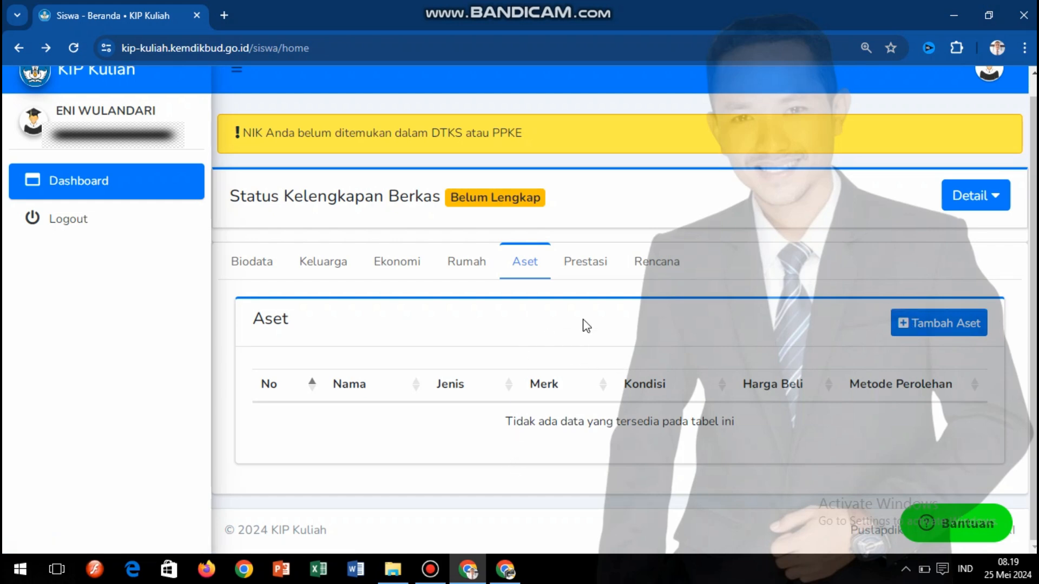
- Switch to the Prestasi tab to view its empty achievements table
{"action": "left_click", "coordinate": [586, 269]}
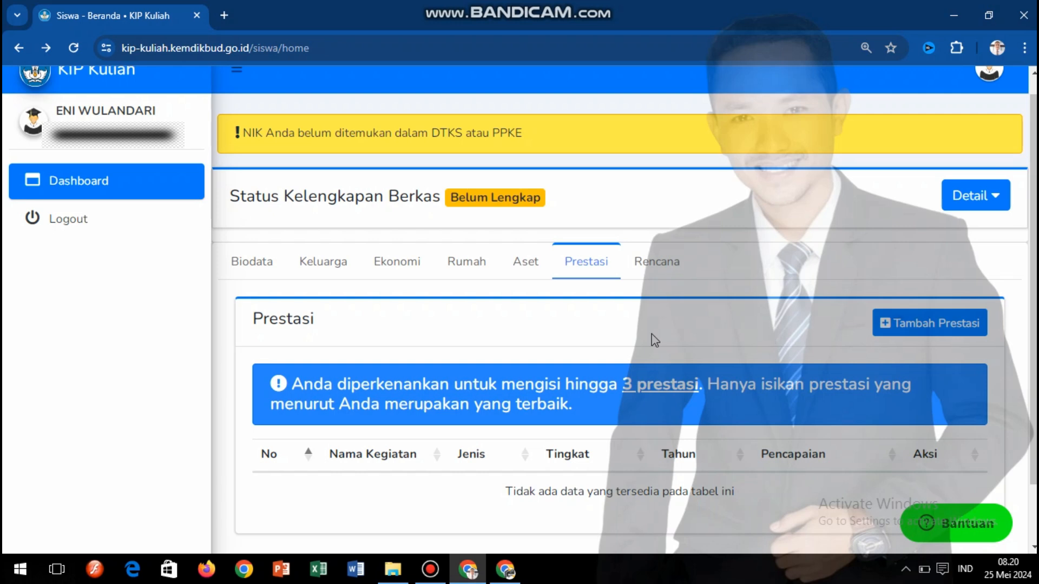
{"action": "scroll", "coordinate": [990, 236], "scroll_direction": "down", "scroll_amount": 1}
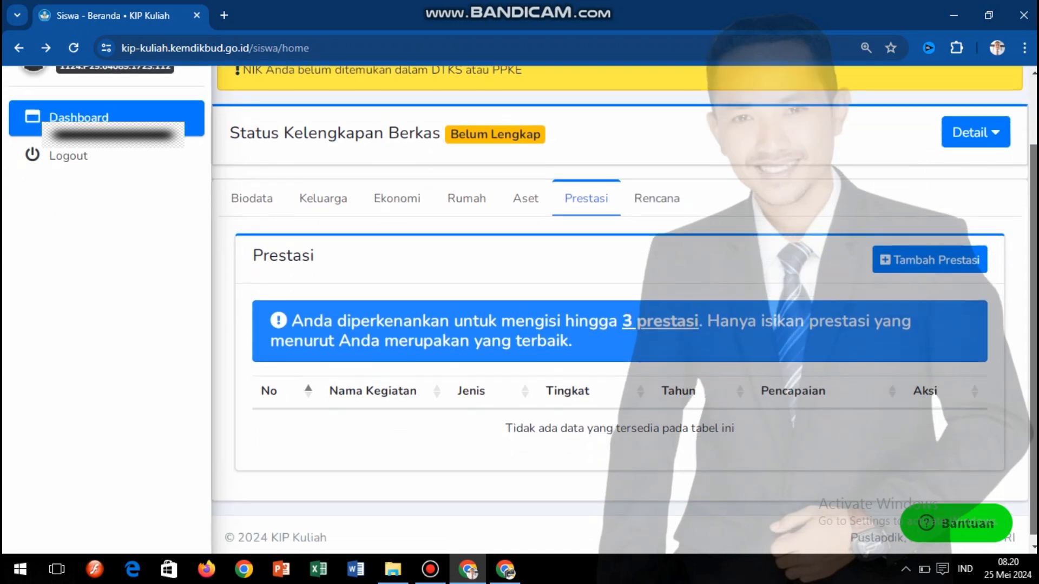
- Open Tambah Prestasi and enter 'Lomba Cerdas Cermat Matematika' as Nama Kegiatan
{"action": "left_click", "coordinate": [953, 258]}
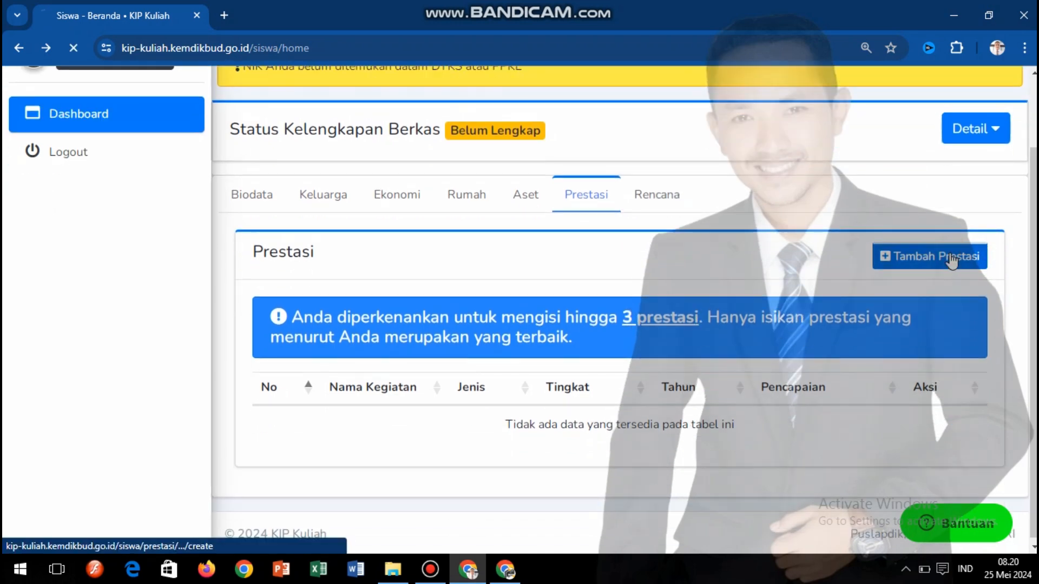
{"action": "scroll", "coordinate": [953, 260], "scroll_direction": "down", "scroll_amount": 2}
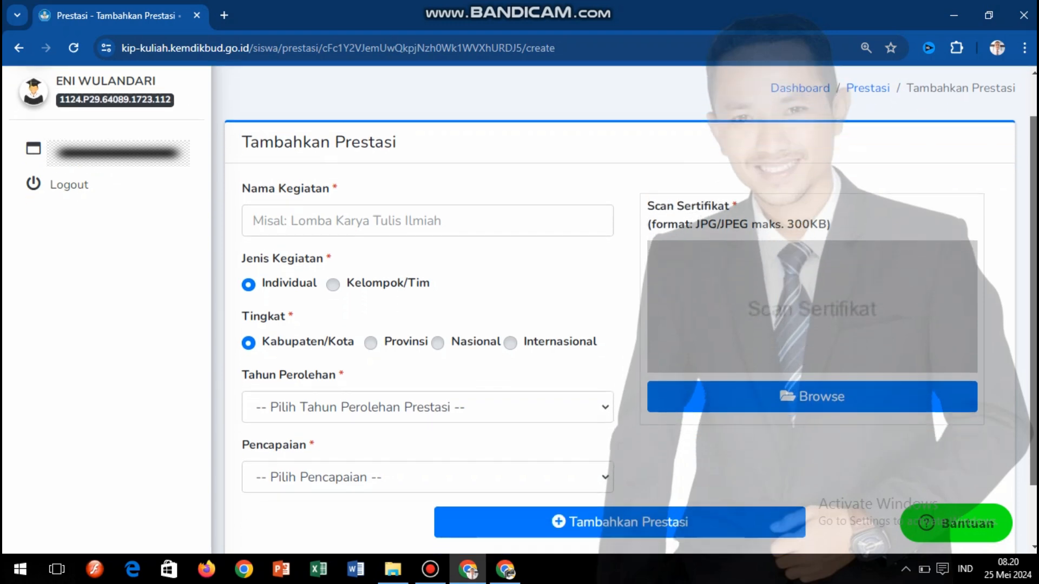
{"action": "scroll", "coordinate": [524, 310], "scroll_direction": "up", "scroll_amount": 1}
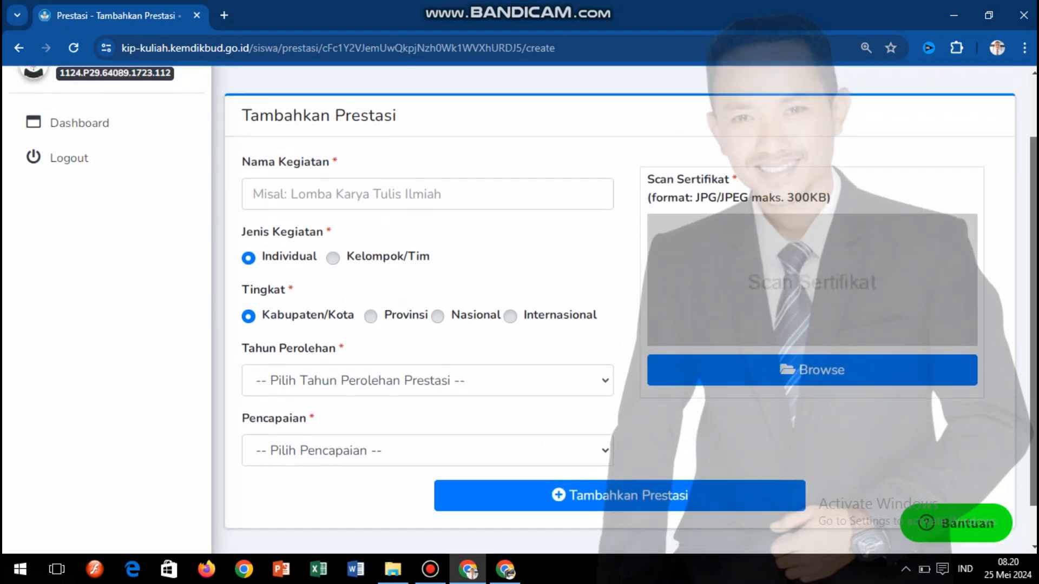
{"action": "scroll", "coordinate": [524, 310], "scroll_direction": "up", "scroll_amount": 1}
{"action": "scroll", "coordinate": [524, 310], "scroll_direction": "down", "scroll_amount": 1}
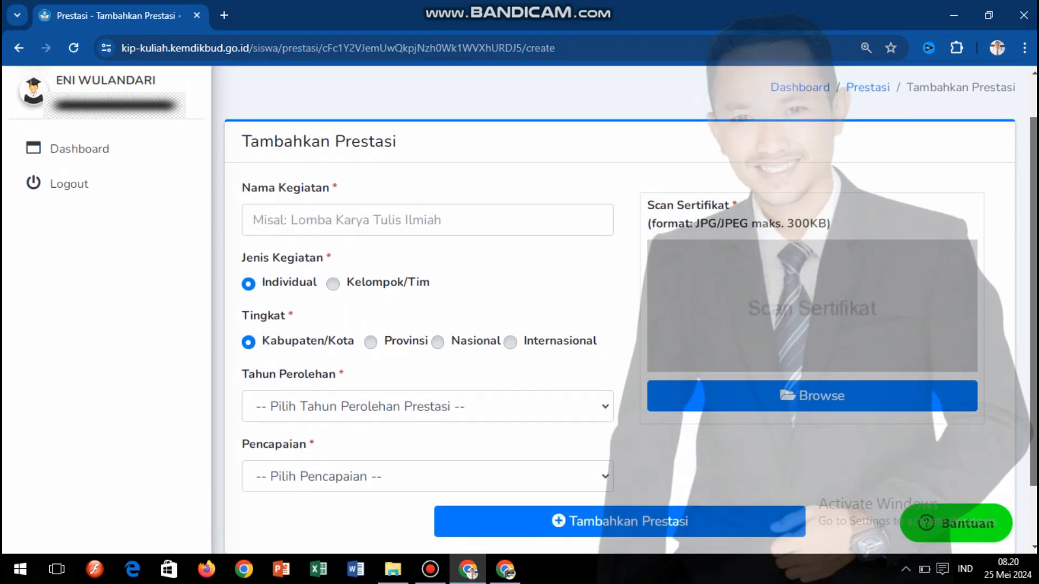
{"action": "scroll", "coordinate": [523, 310], "scroll_direction": "down", "scroll_amount": 1}
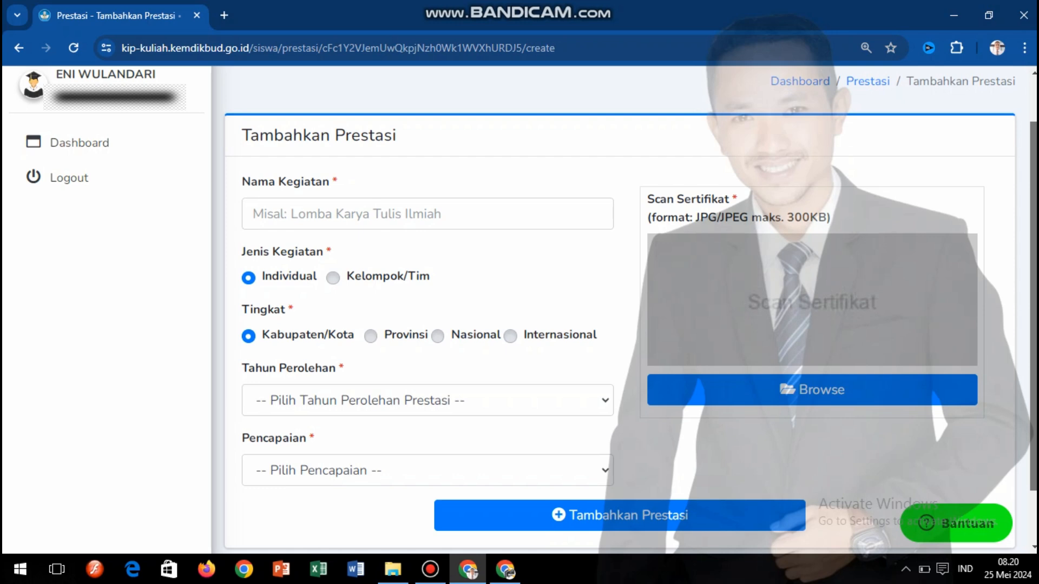
{"action": "scroll", "coordinate": [524, 310], "scroll_direction": "down", "scroll_amount": 1}
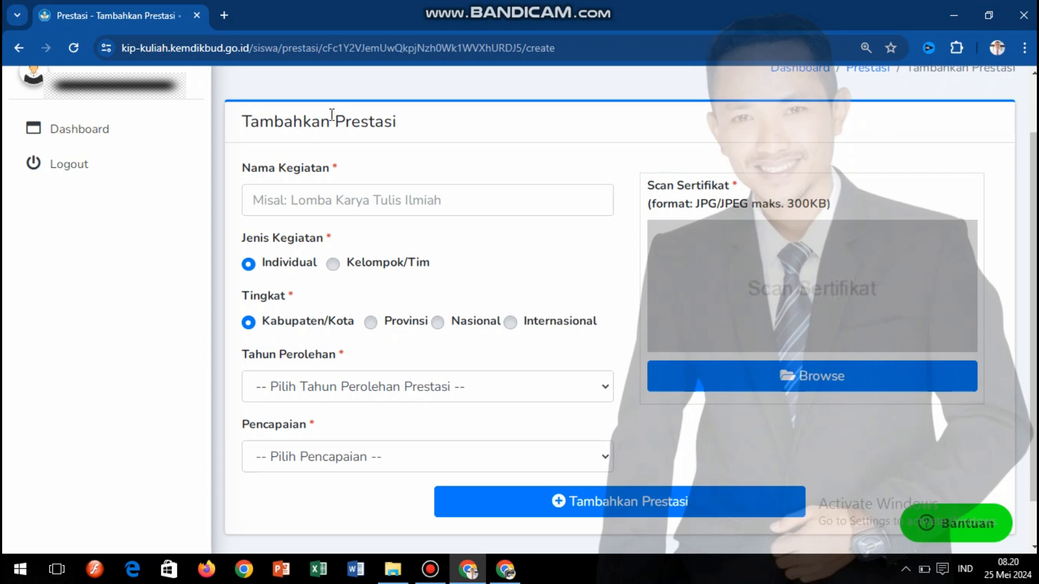
{"action": "left_click", "coordinate": [332, 205]}
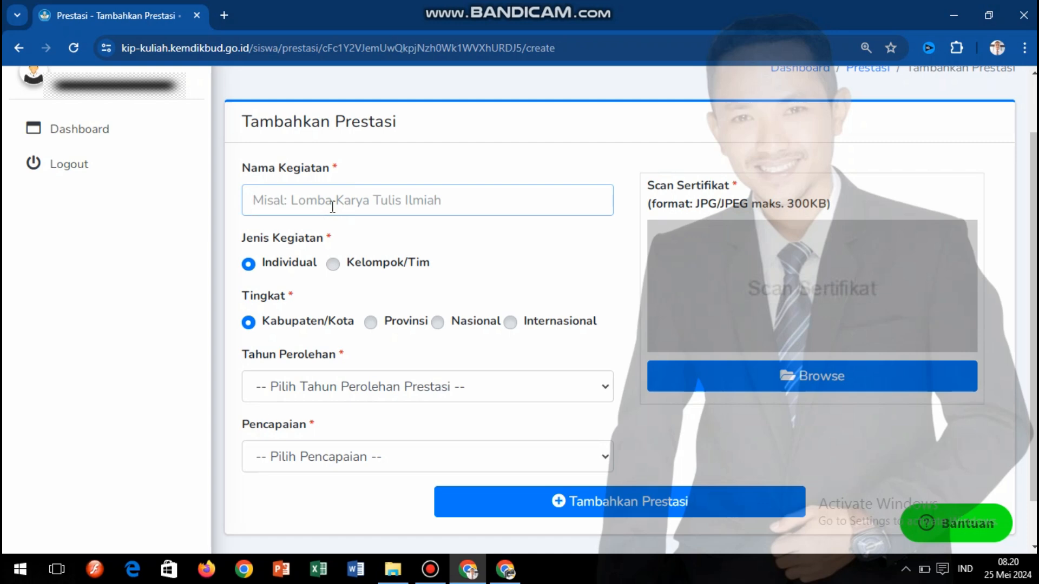
{"action": "type", "text": "Lomba"}
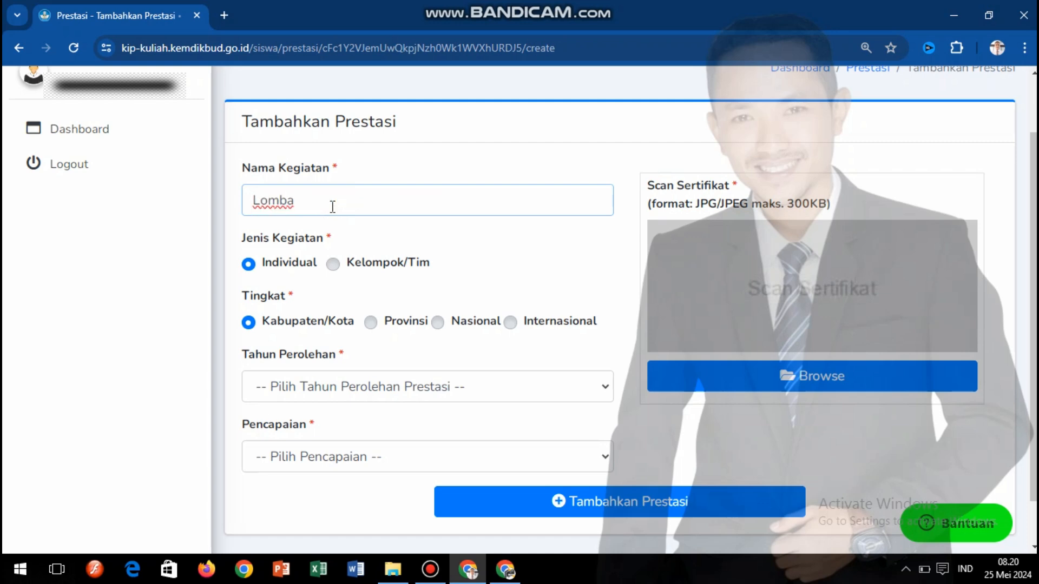
{"action": "type", "text": " Cerdas Cermat Matemati"}
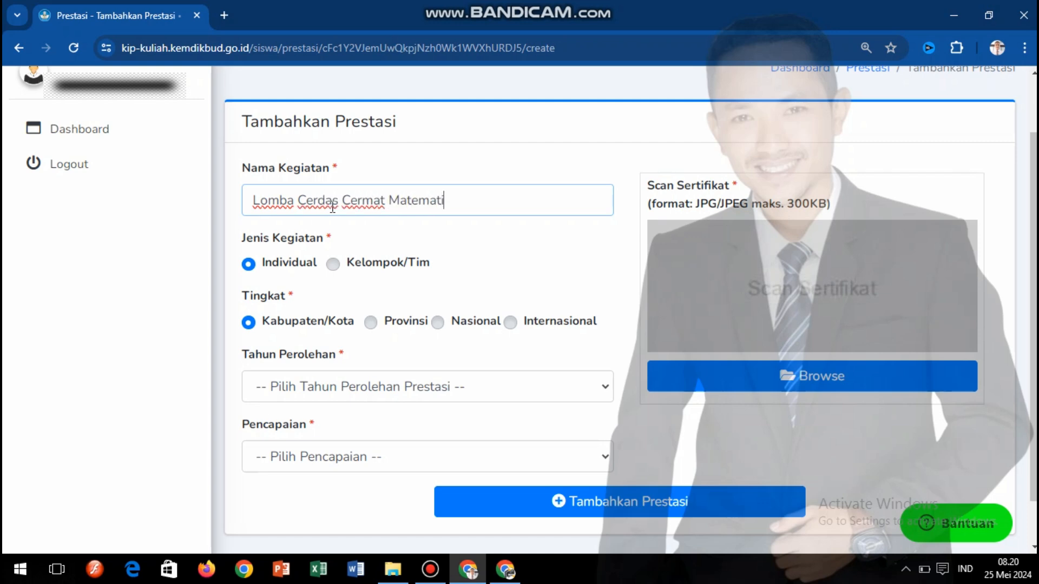
{"action": "type", "text": "ka"}
{"action": "left_click", "coordinate": [521, 386]}
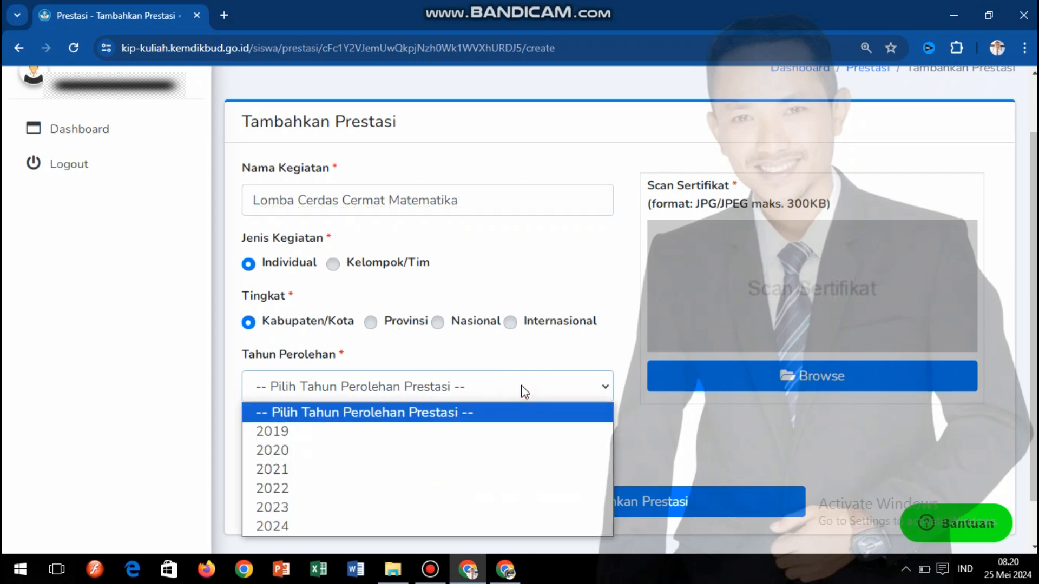
{"action": "left_click", "coordinate": [523, 389]}
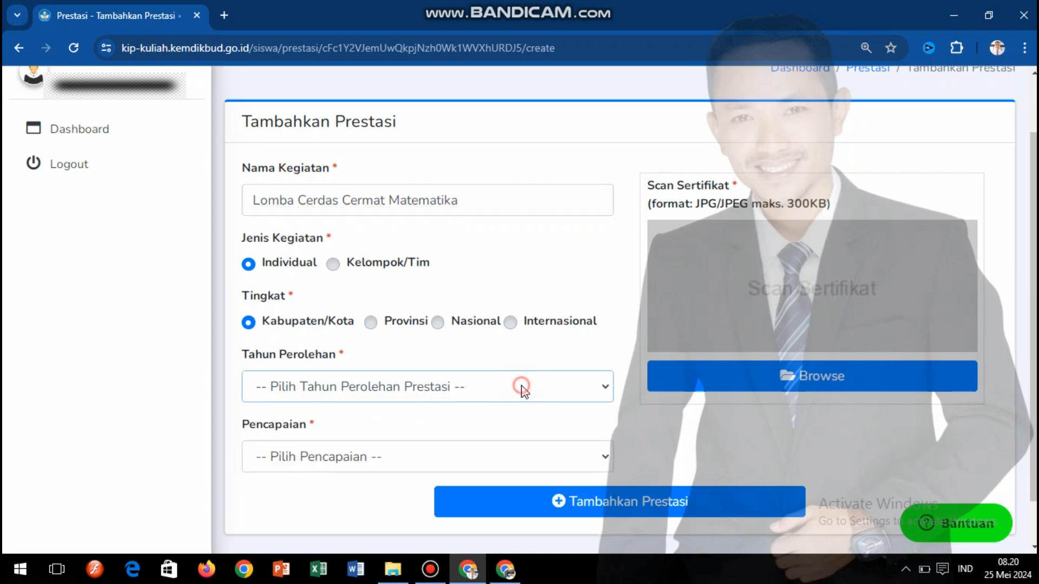
{"action": "left_click", "coordinate": [473, 454]}
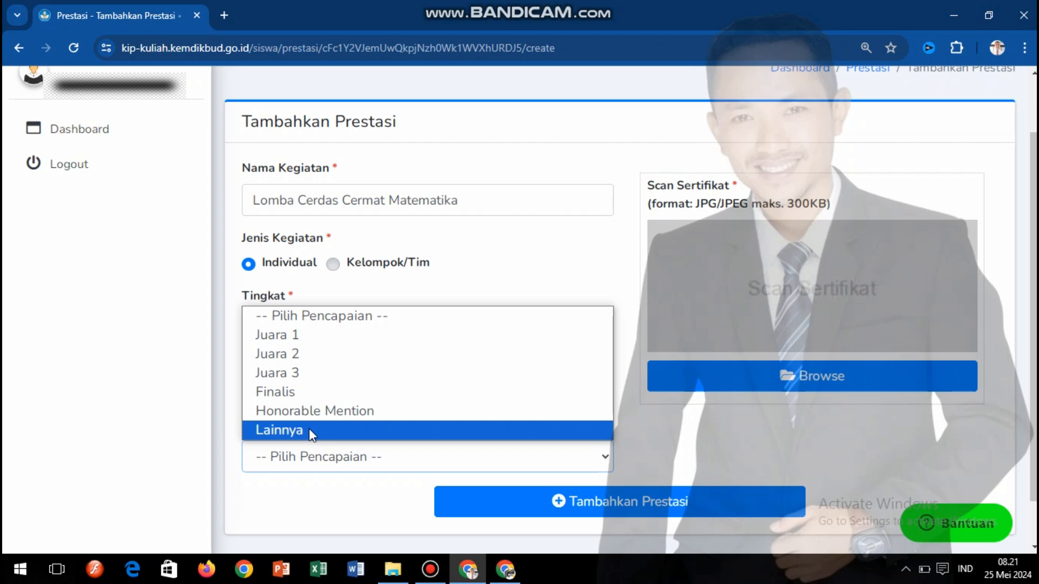
{"action": "left_click", "coordinate": [552, 285]}
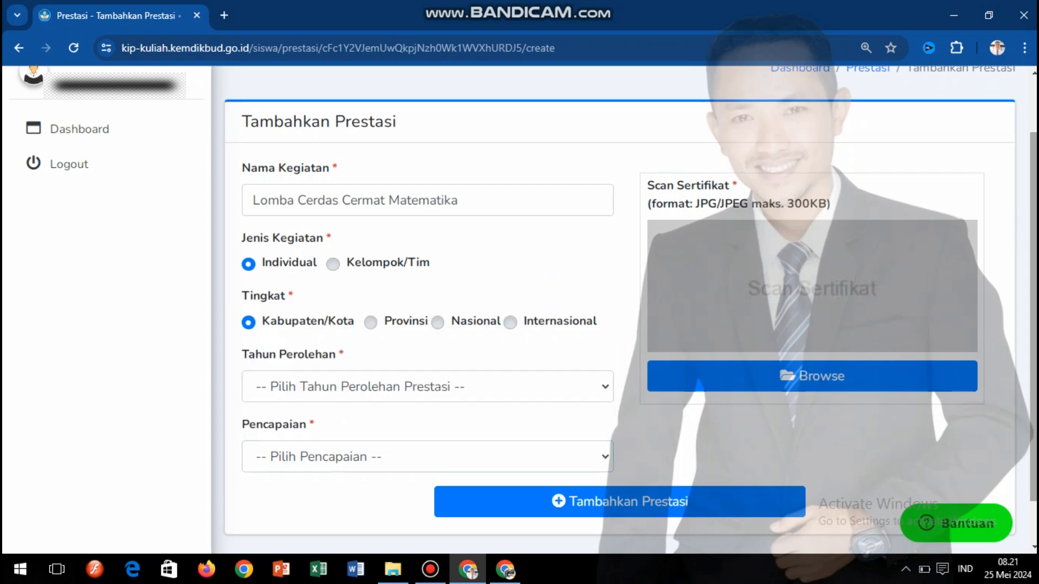
{"action": "scroll", "coordinate": [519, 309], "scroll_direction": "up", "scroll_amount": 3}
{"action": "scroll", "coordinate": [519, 308], "scroll_direction": "down", "scroll_amount": 2}
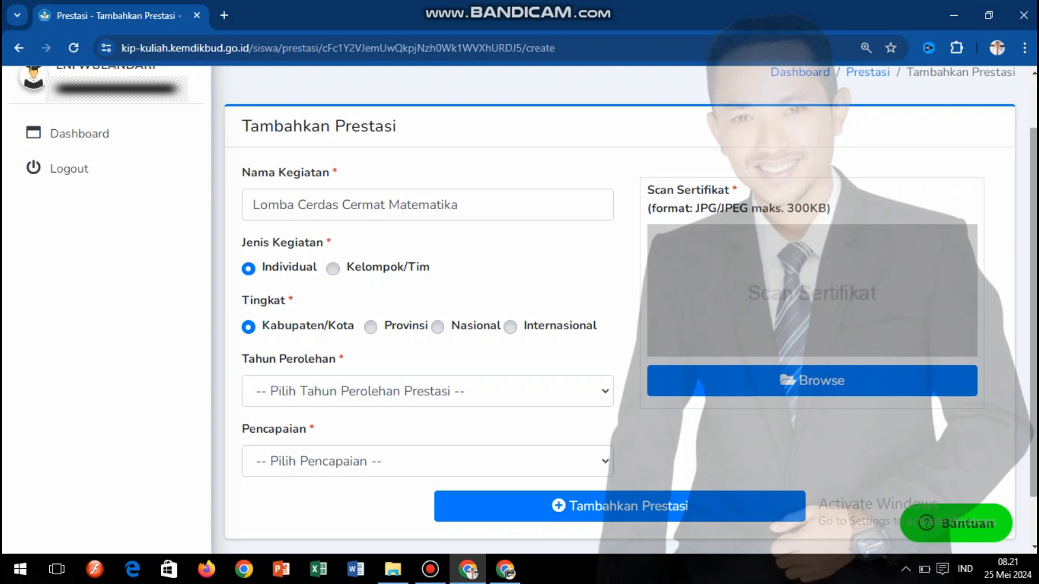
{"action": "left_click_drag", "start_coordinate": [1036, 244], "coordinate": [1035, 308]}
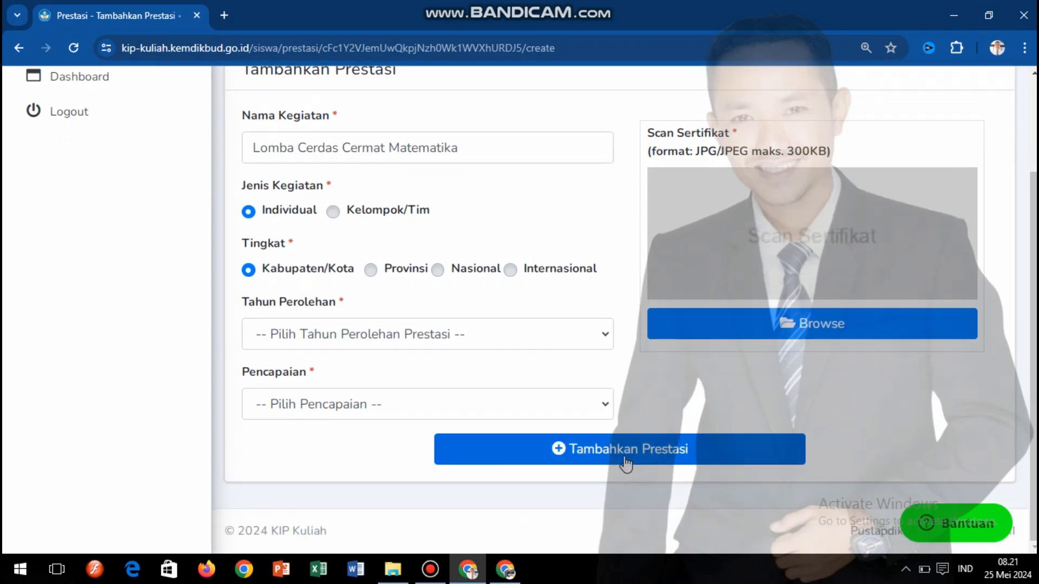
- Go back from the achievement form and show the dashboard's Rencana tab
{"action": "left_click", "coordinate": [22, 47]}
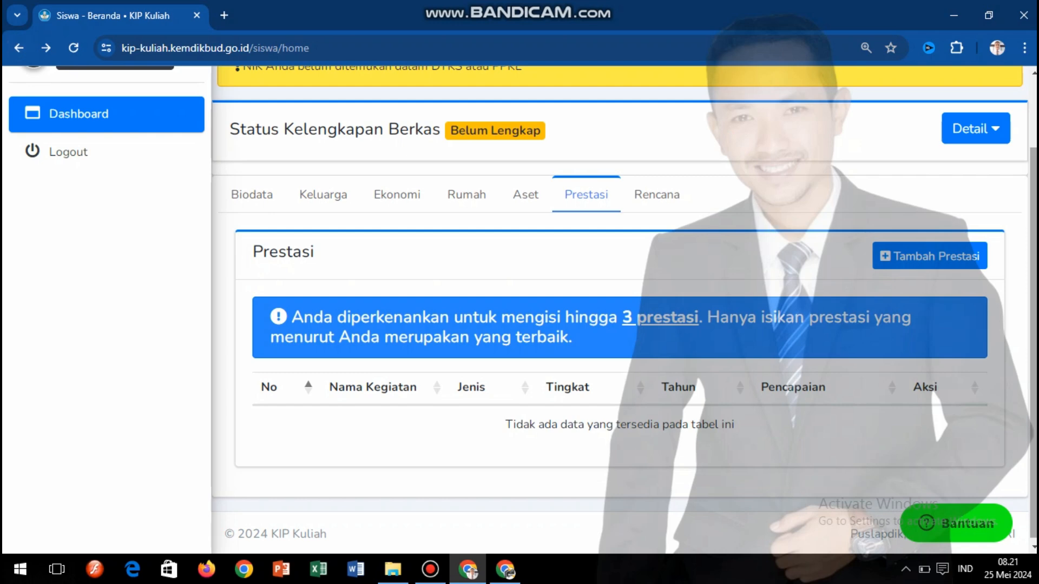
{"action": "left_click_drag", "start_coordinate": [1034, 301], "coordinate": [1034, 304]}
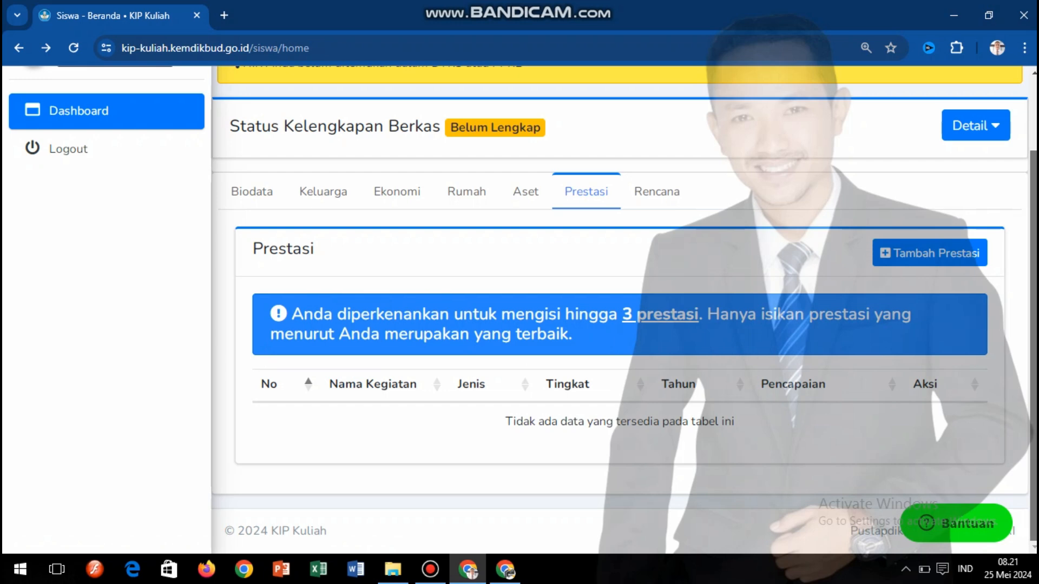
{"action": "scroll", "coordinate": [523, 304], "scroll_direction": "up", "scroll_amount": 1}
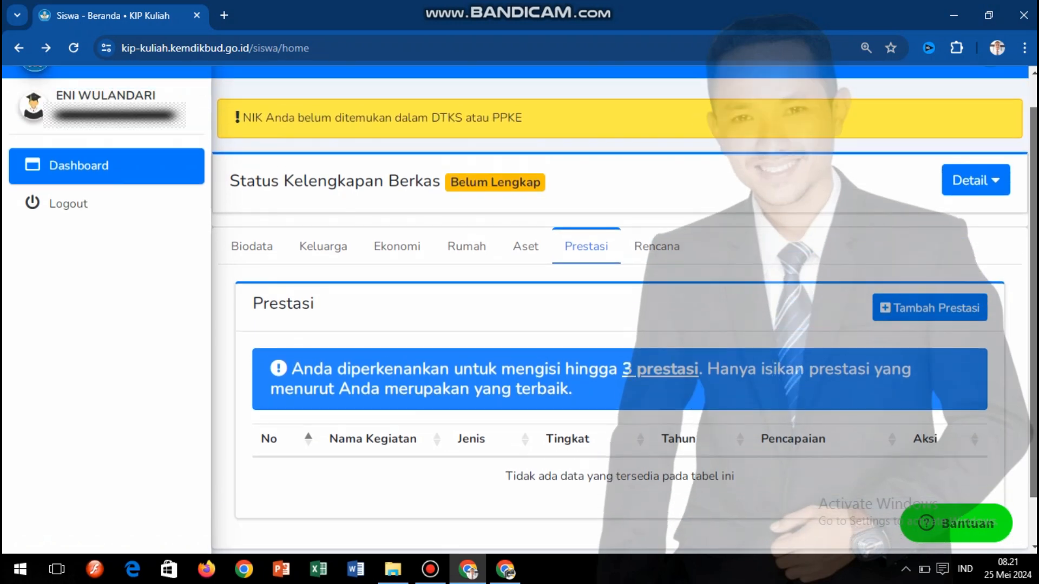
{"action": "scroll", "coordinate": [620, 303], "scroll_direction": "down", "scroll_amount": 1}
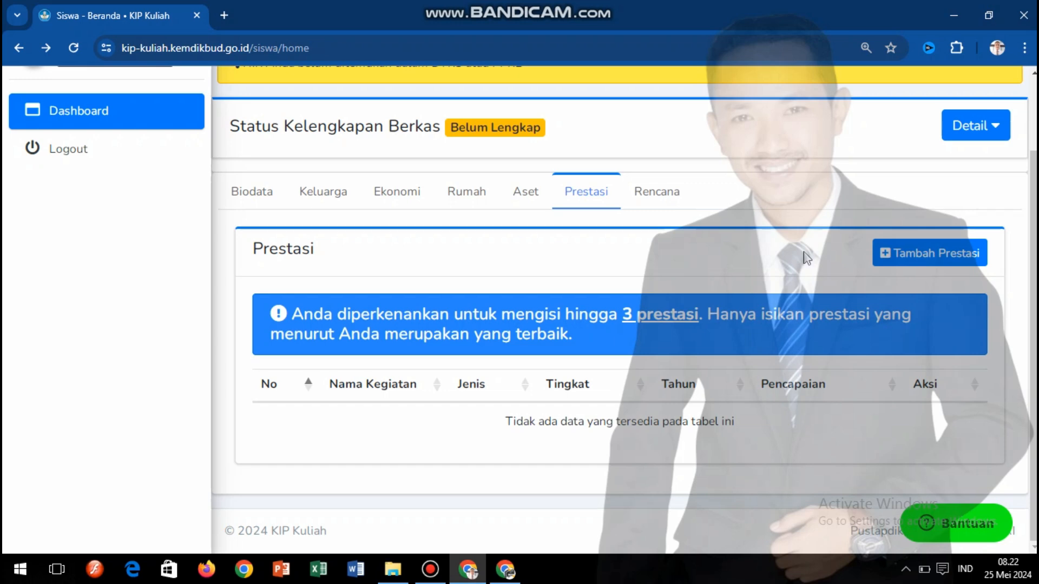
{"action": "left_click", "coordinate": [655, 205]}
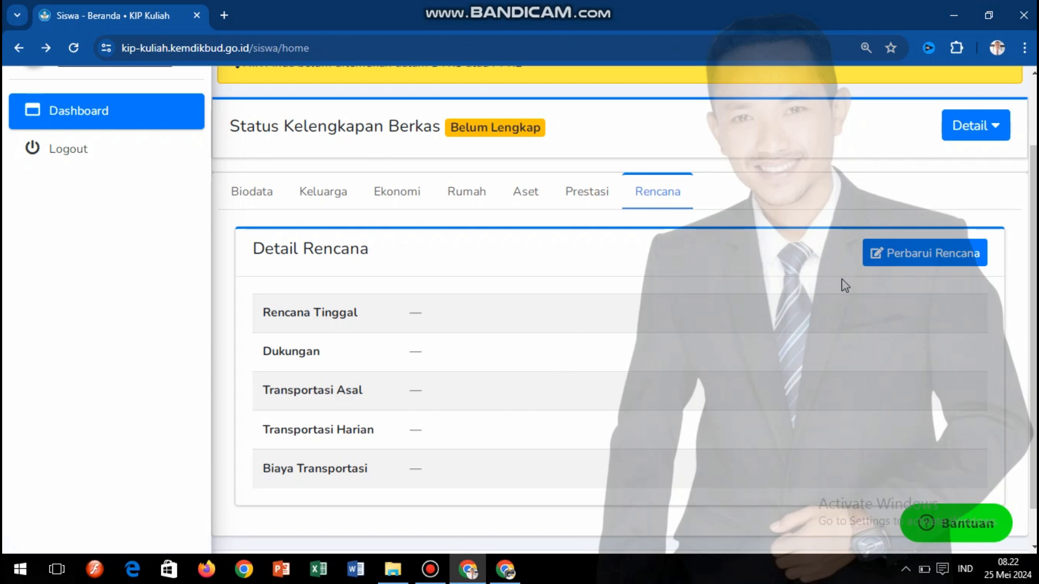
- Open Perbarui Rencana and set Rencana Tinggal to Belum Ada
{"action": "left_click", "coordinate": [927, 254]}
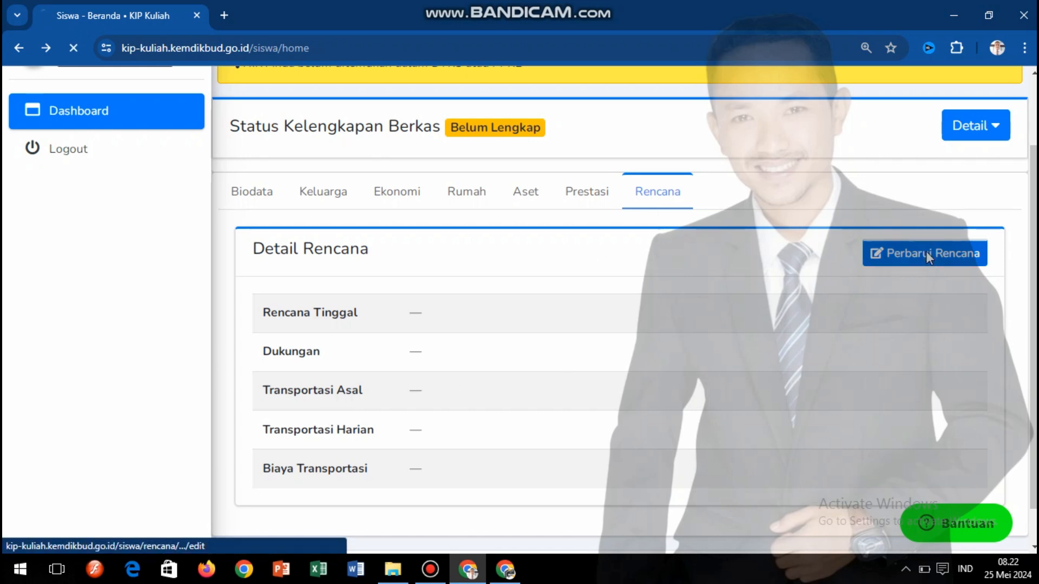
{"action": "scroll", "coordinate": [510, 177], "scroll_direction": "down", "scroll_amount": 1}
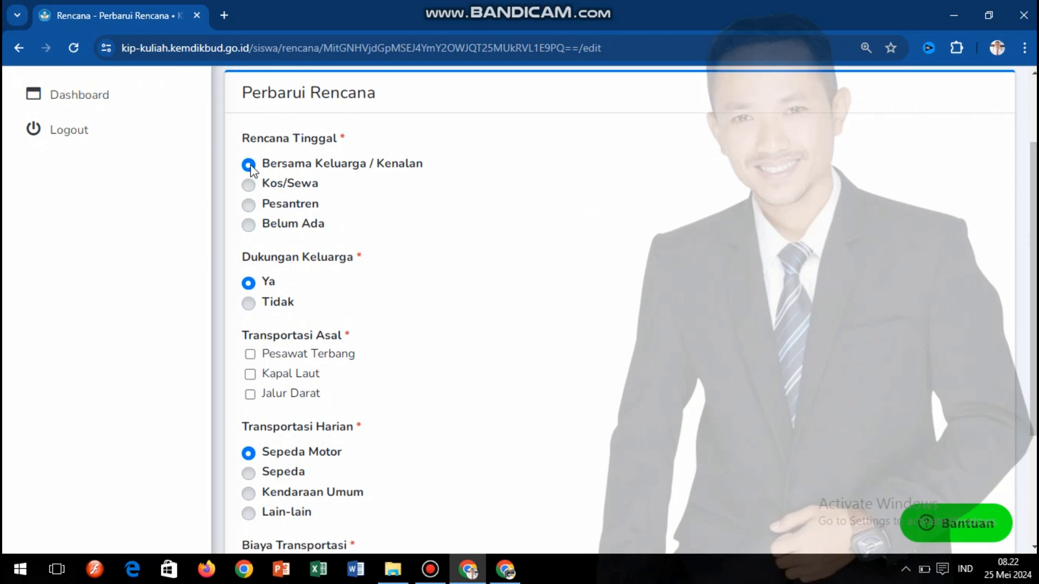
{"action": "left_click", "coordinate": [248, 186]}
{"action": "left_click", "coordinate": [248, 206]}
{"action": "left_click", "coordinate": [249, 225]}
- Tick, then untick, the Jalur Darat, Kapal Laut and Pesawat Terbang origin transports
{"action": "left_click", "coordinate": [250, 395]}
{"action": "left_click", "coordinate": [248, 377]}
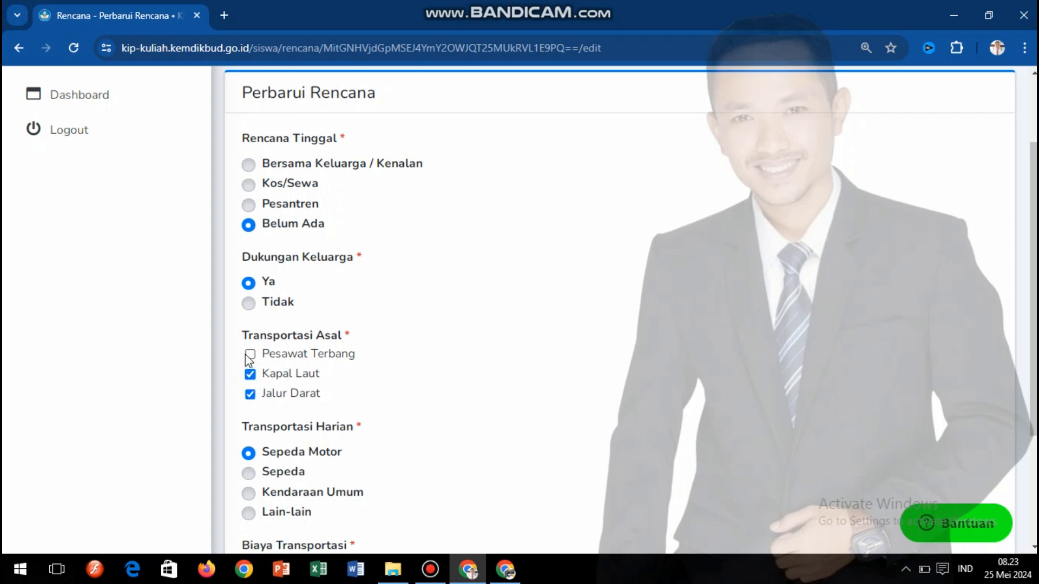
{"action": "left_click", "coordinate": [247, 355]}
{"action": "left_click", "coordinate": [249, 354]}
{"action": "left_click", "coordinate": [250, 374]}
{"action": "left_click", "coordinate": [250, 395]}
- Set Transportasi Harian to Lain-lain and start Biaya Transportasi at Rp 0
{"action": "scroll", "coordinate": [328, 219], "scroll_direction": "down", "scroll_amount": 3}
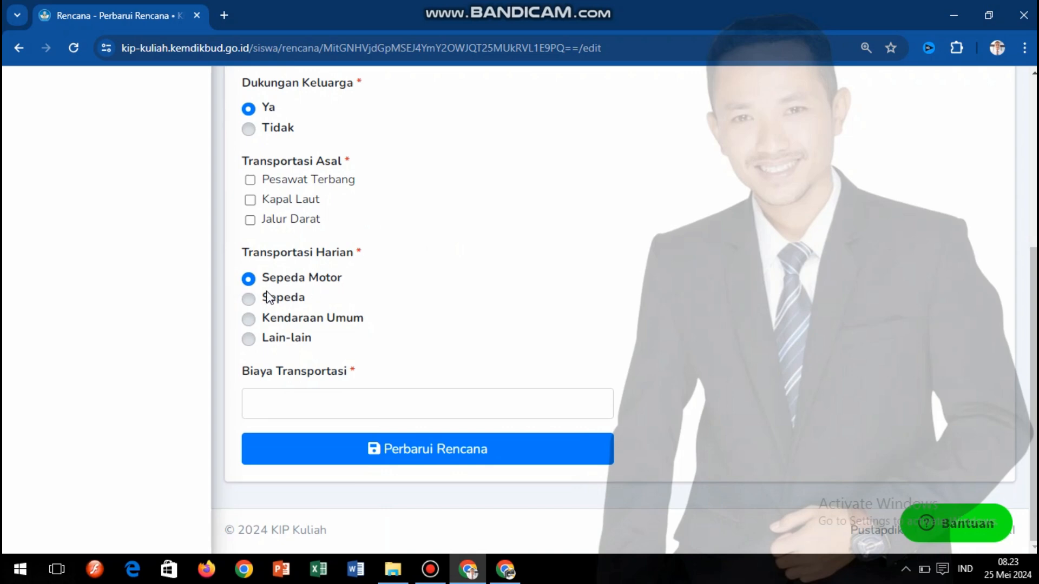
{"action": "left_click", "coordinate": [247, 300]}
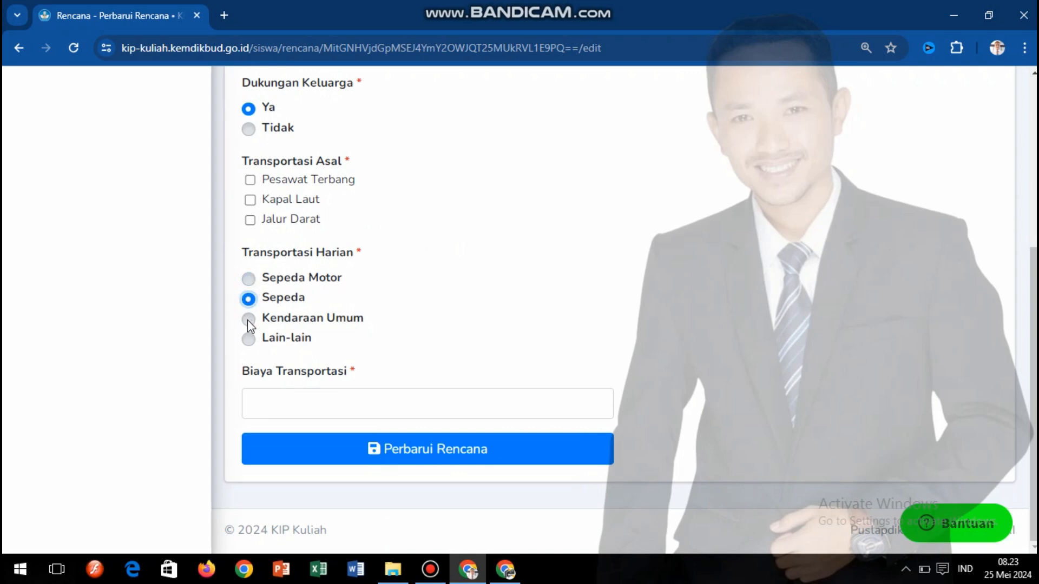
{"action": "left_click", "coordinate": [248, 339]}
{"action": "left_click", "coordinate": [263, 411]}
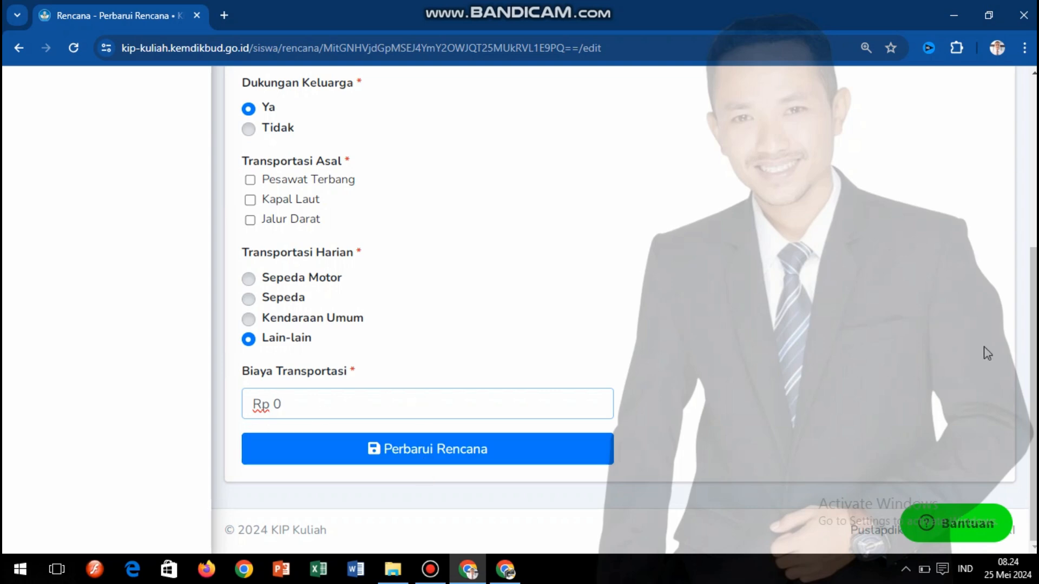
{"action": "left_click_drag", "start_coordinate": [1034, 346], "coordinate": [1034, 173]}
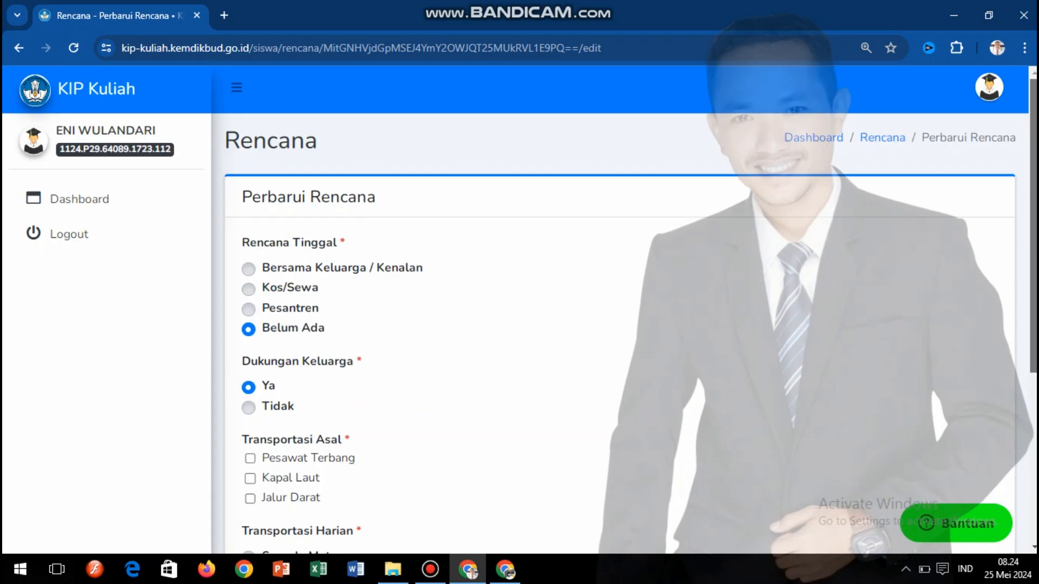
- Go back to the dashboard's Rencana tab, whose plan details are still blank
{"action": "left_click", "coordinate": [18, 48]}
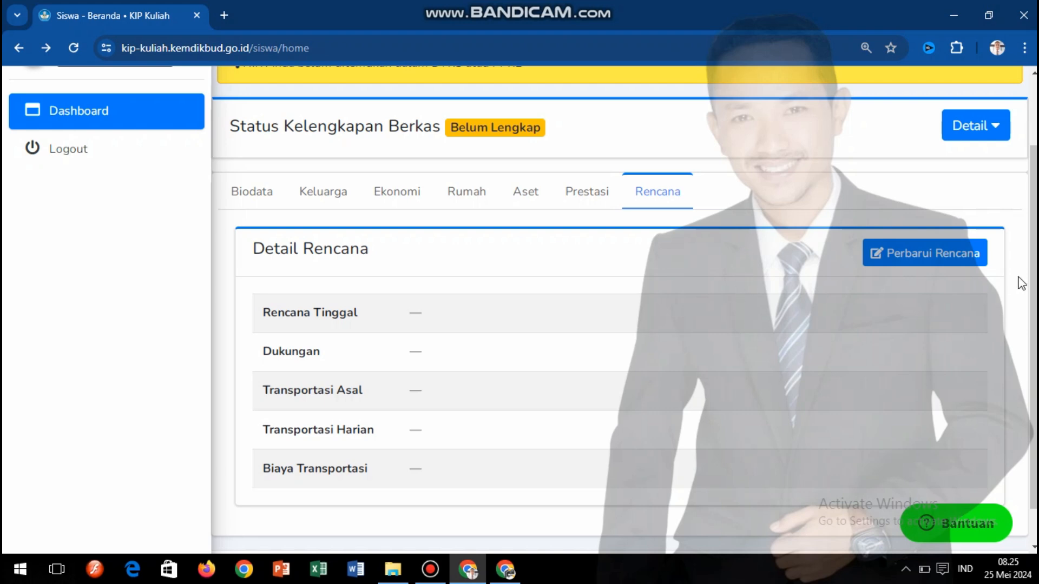
{"action": "scroll", "coordinate": [1033, 282], "scroll_direction": "down", "scroll_amount": 1}
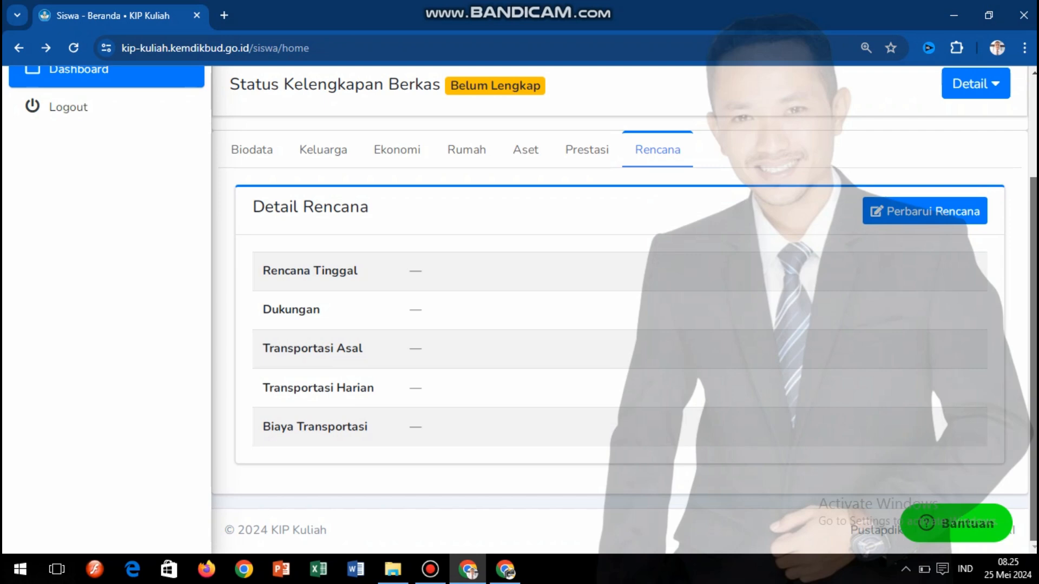
{"action": "scroll", "coordinate": [1034, 282], "scroll_direction": "up", "scroll_amount": 2}
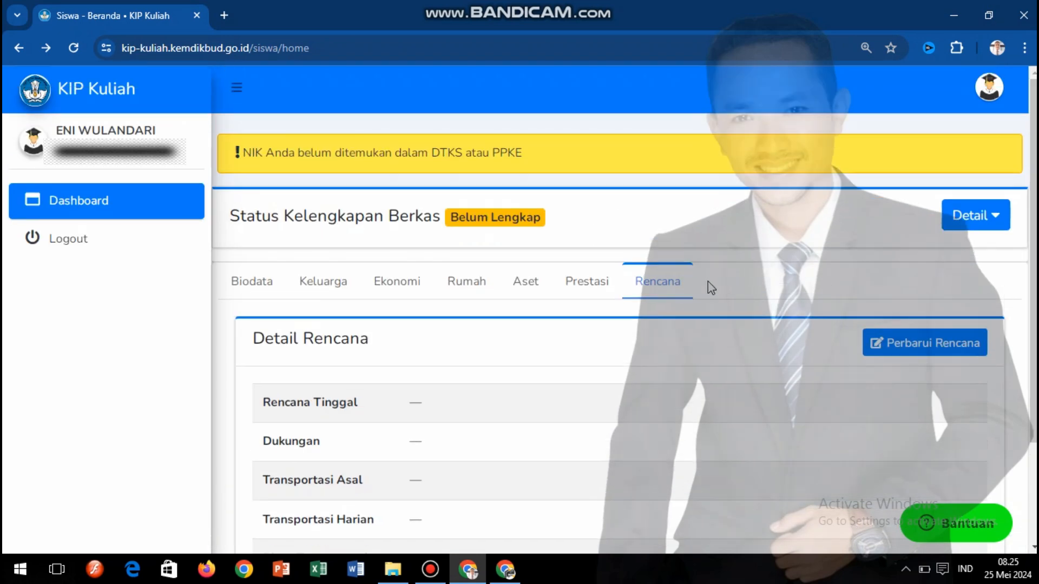